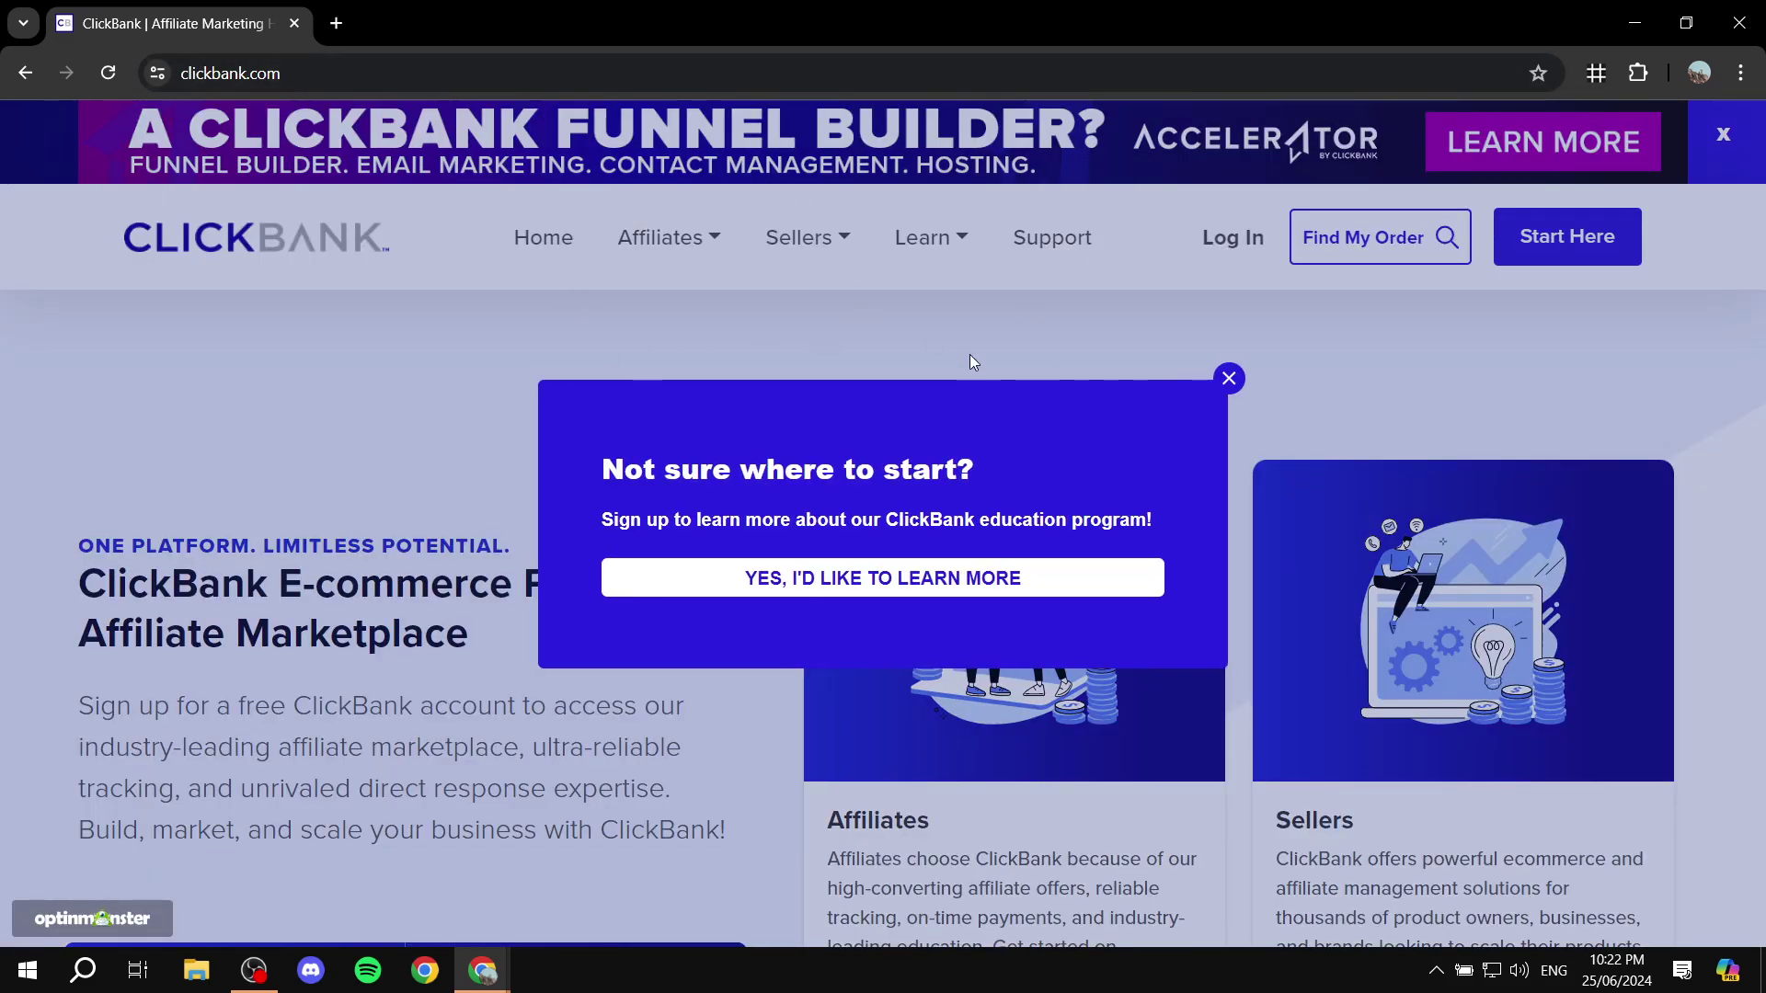
- Dismiss the education program pop-up and start a new account sign-up to bring up the quick start guide
click(1229, 379)
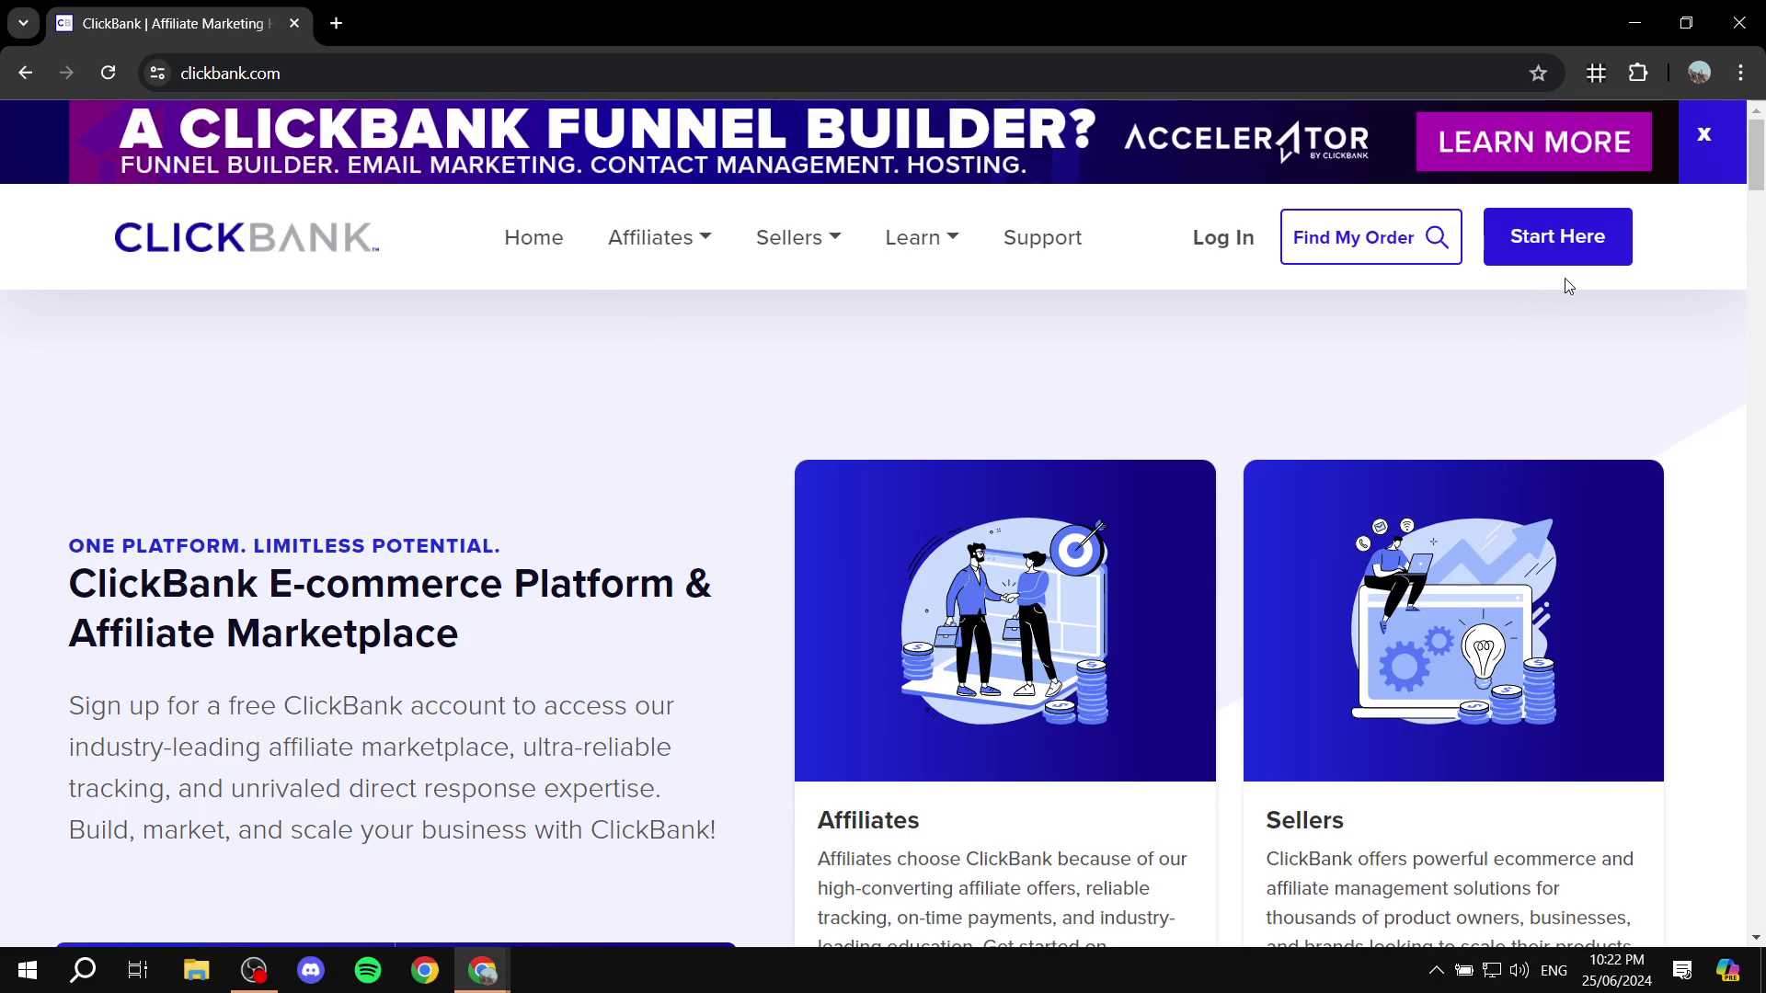
click(1532, 241)
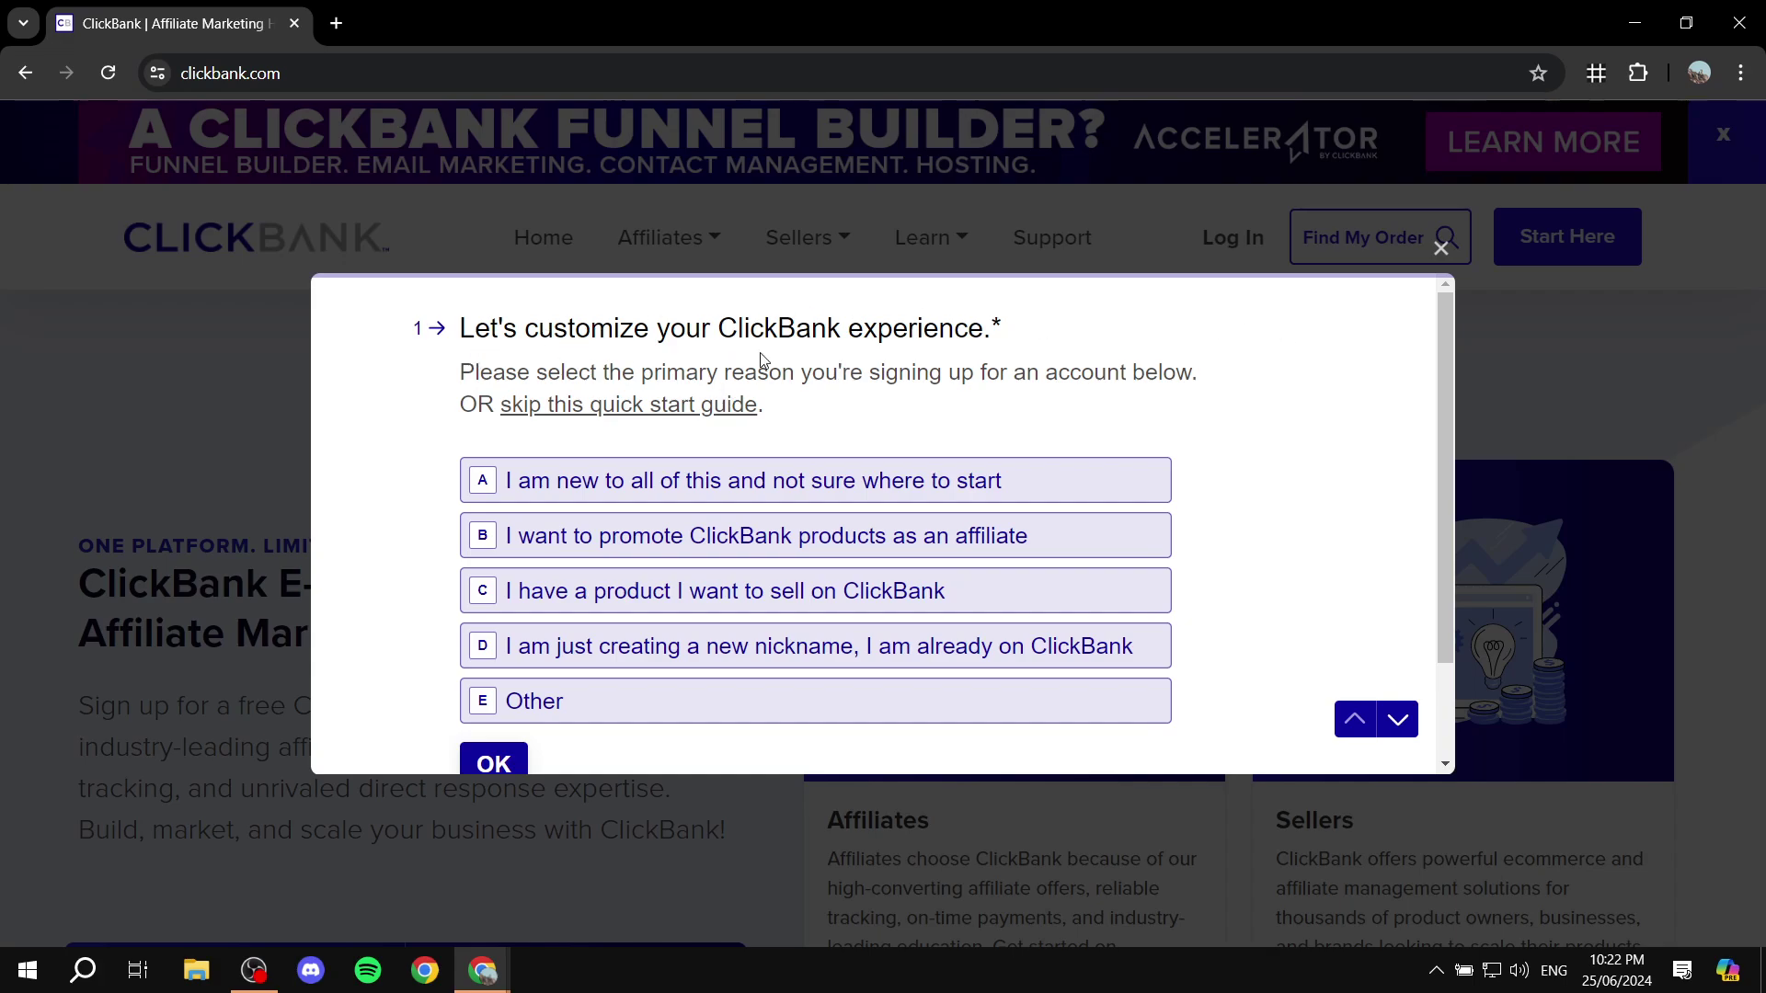
scroll(999, 347, down, 1)
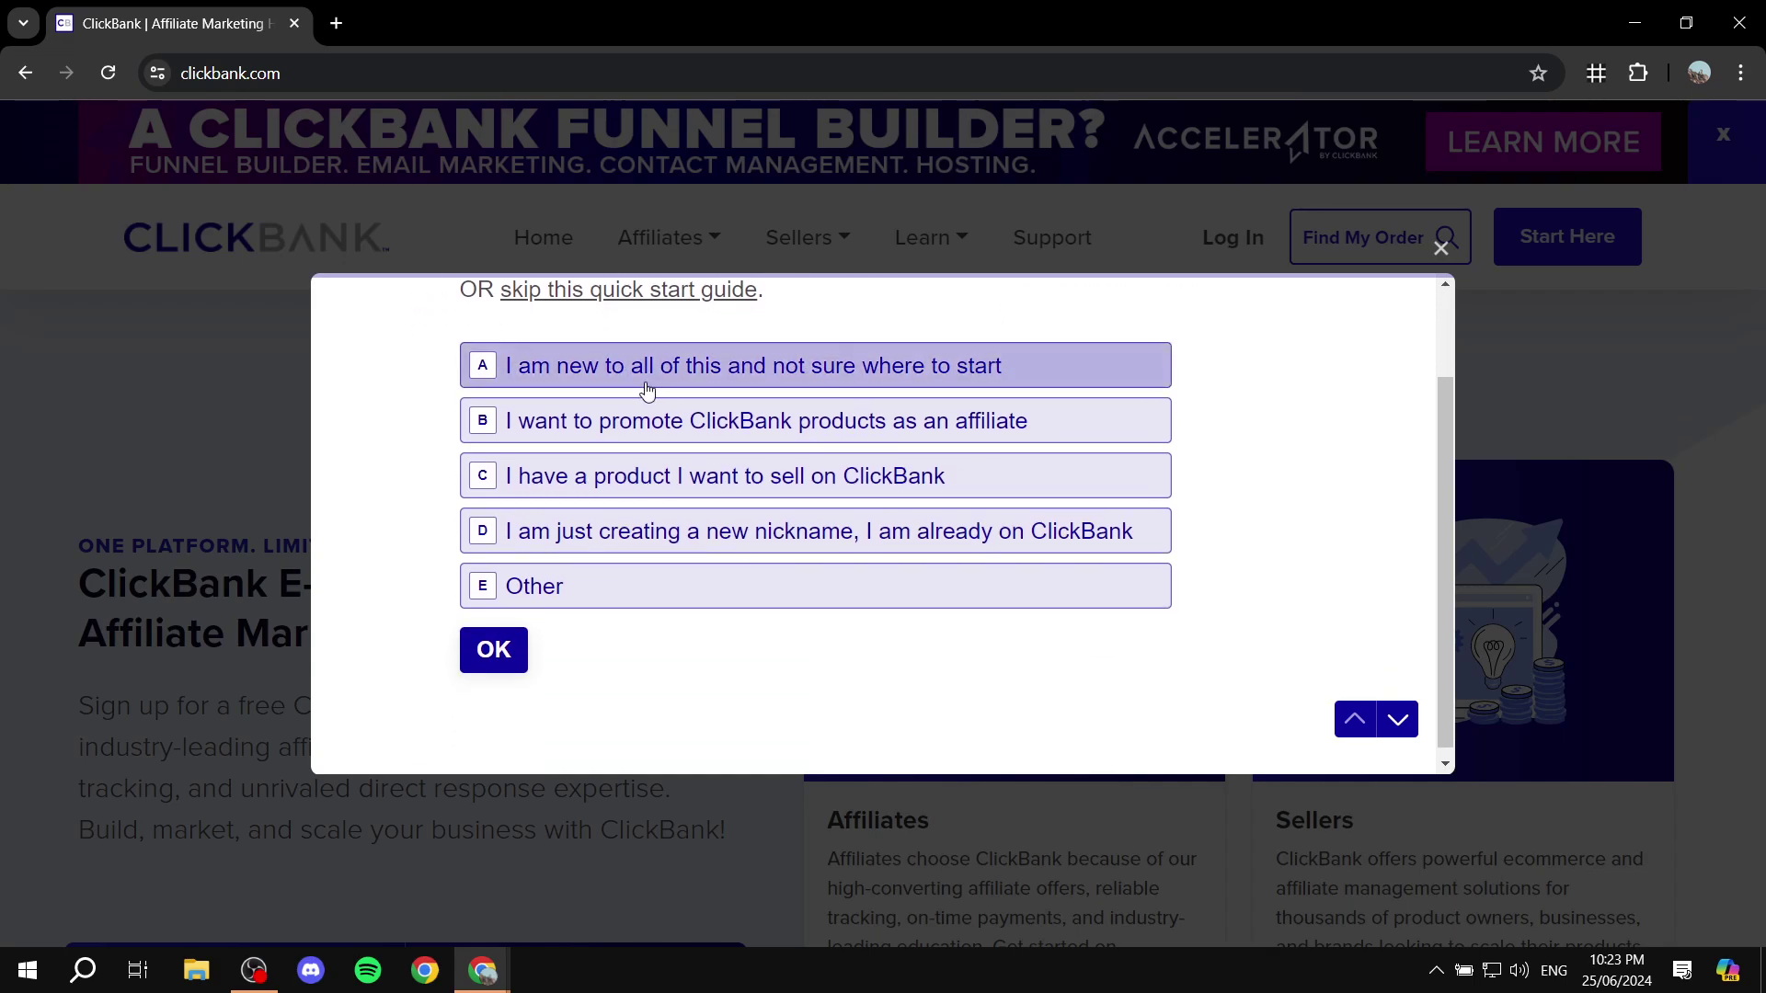
scroll(648, 391, up, 1)
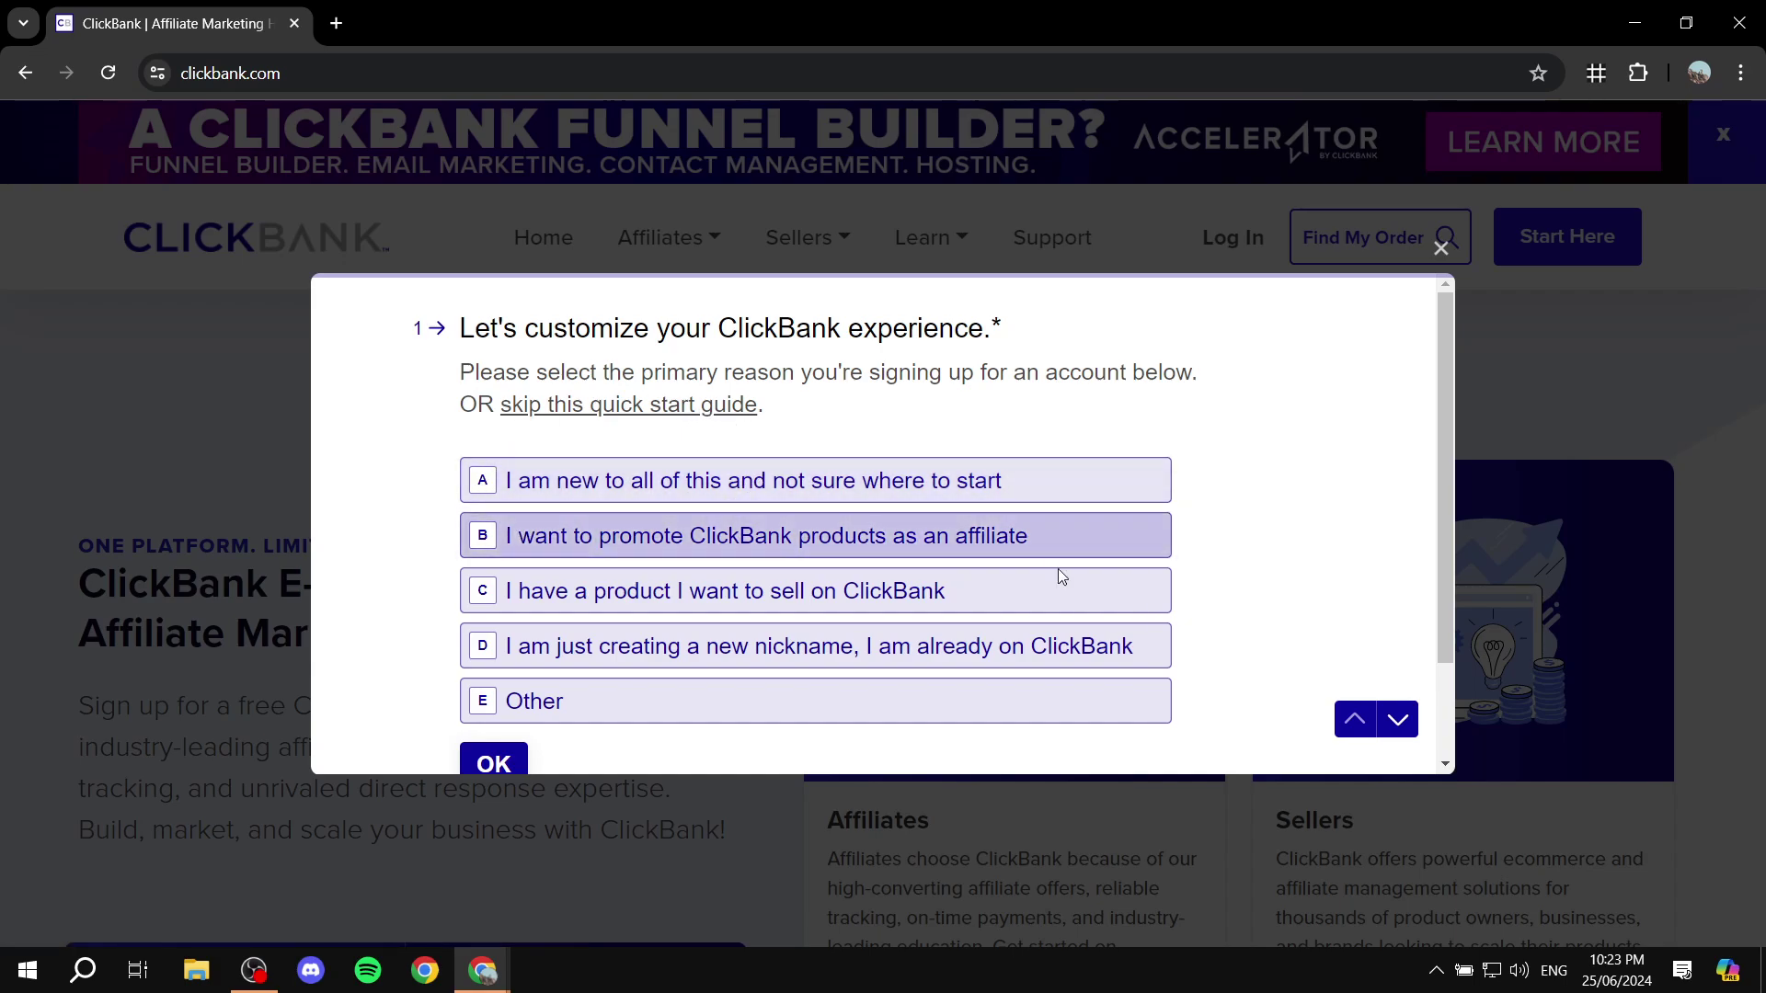
click(762, 501)
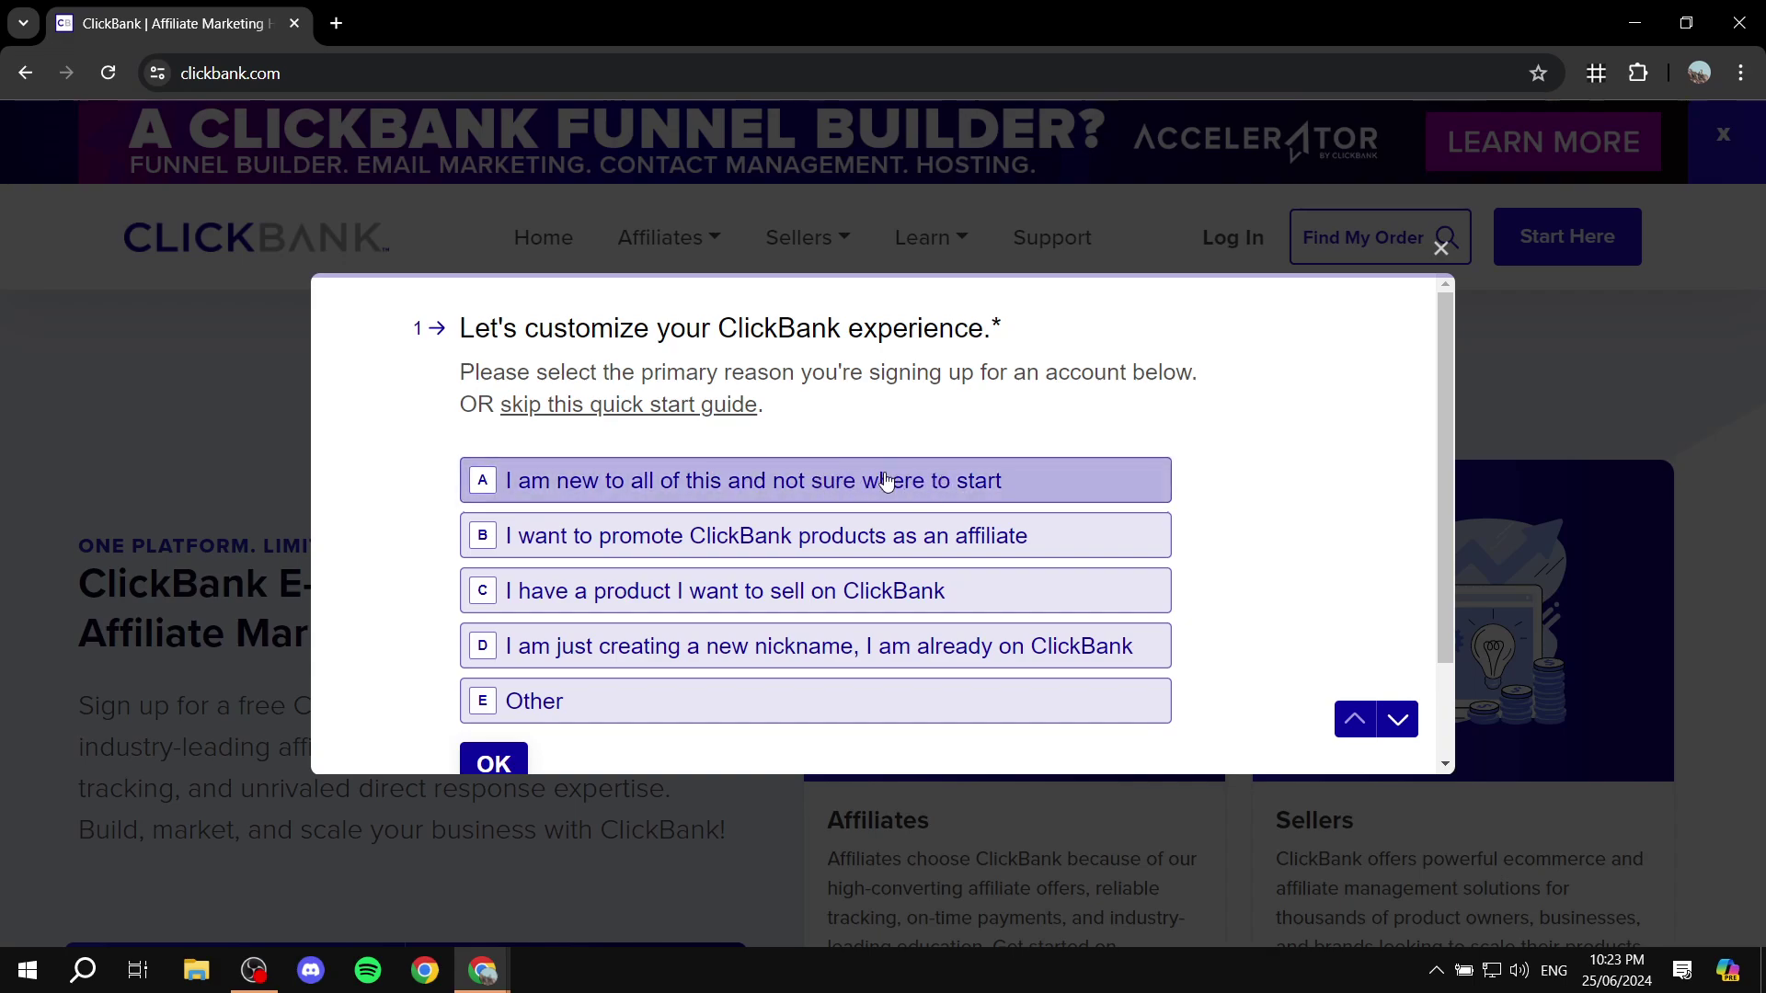
click(975, 480)
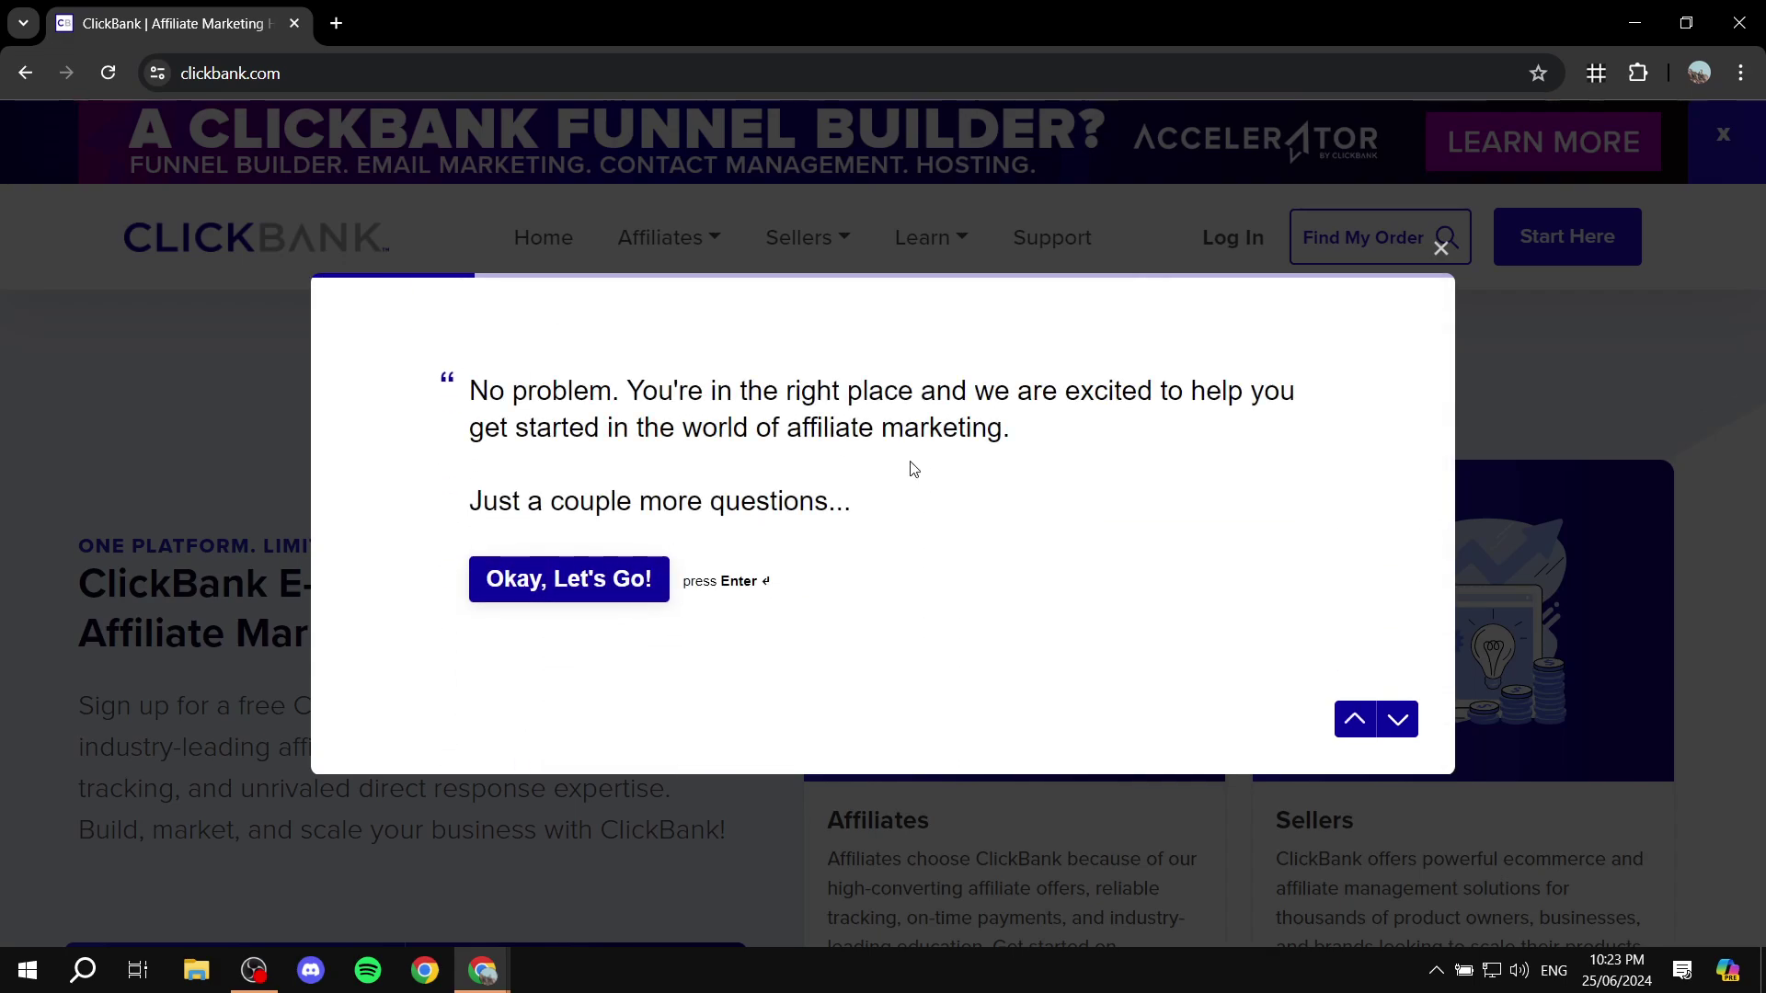
scroll(843, 582, up, 2)
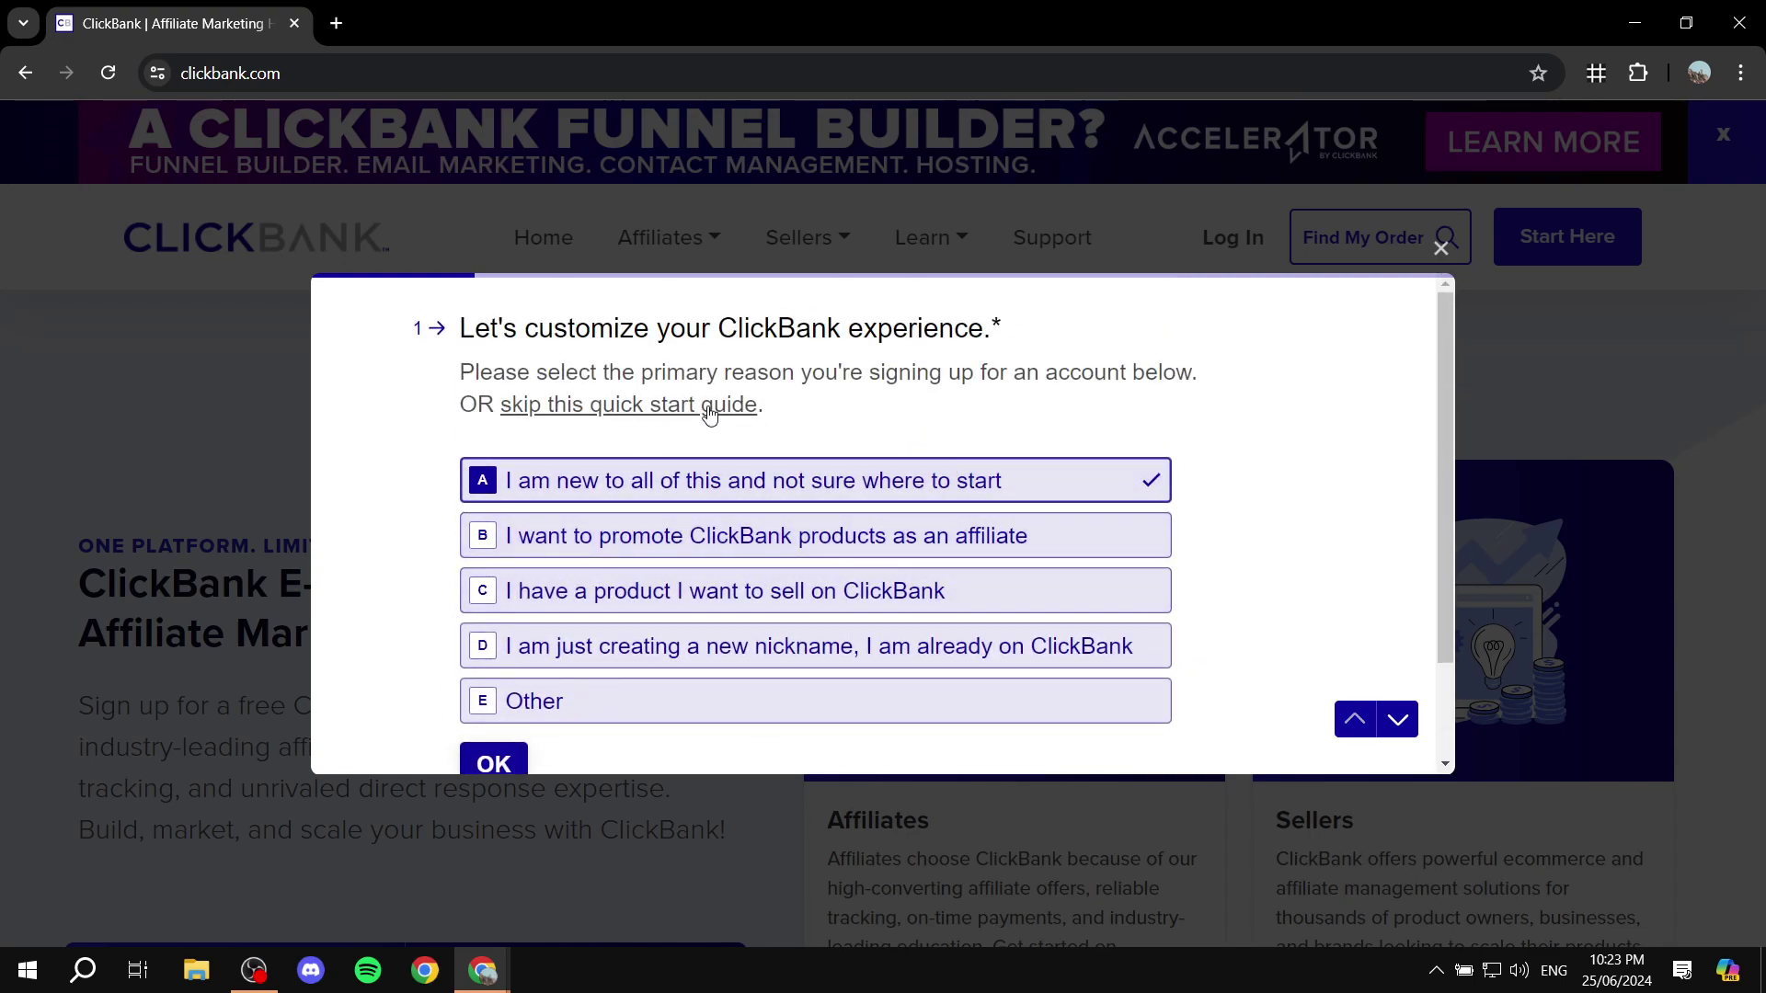
- Skip the quick start guide and set the country on the account sign-up form to United Arab Emirates
click(705, 407)
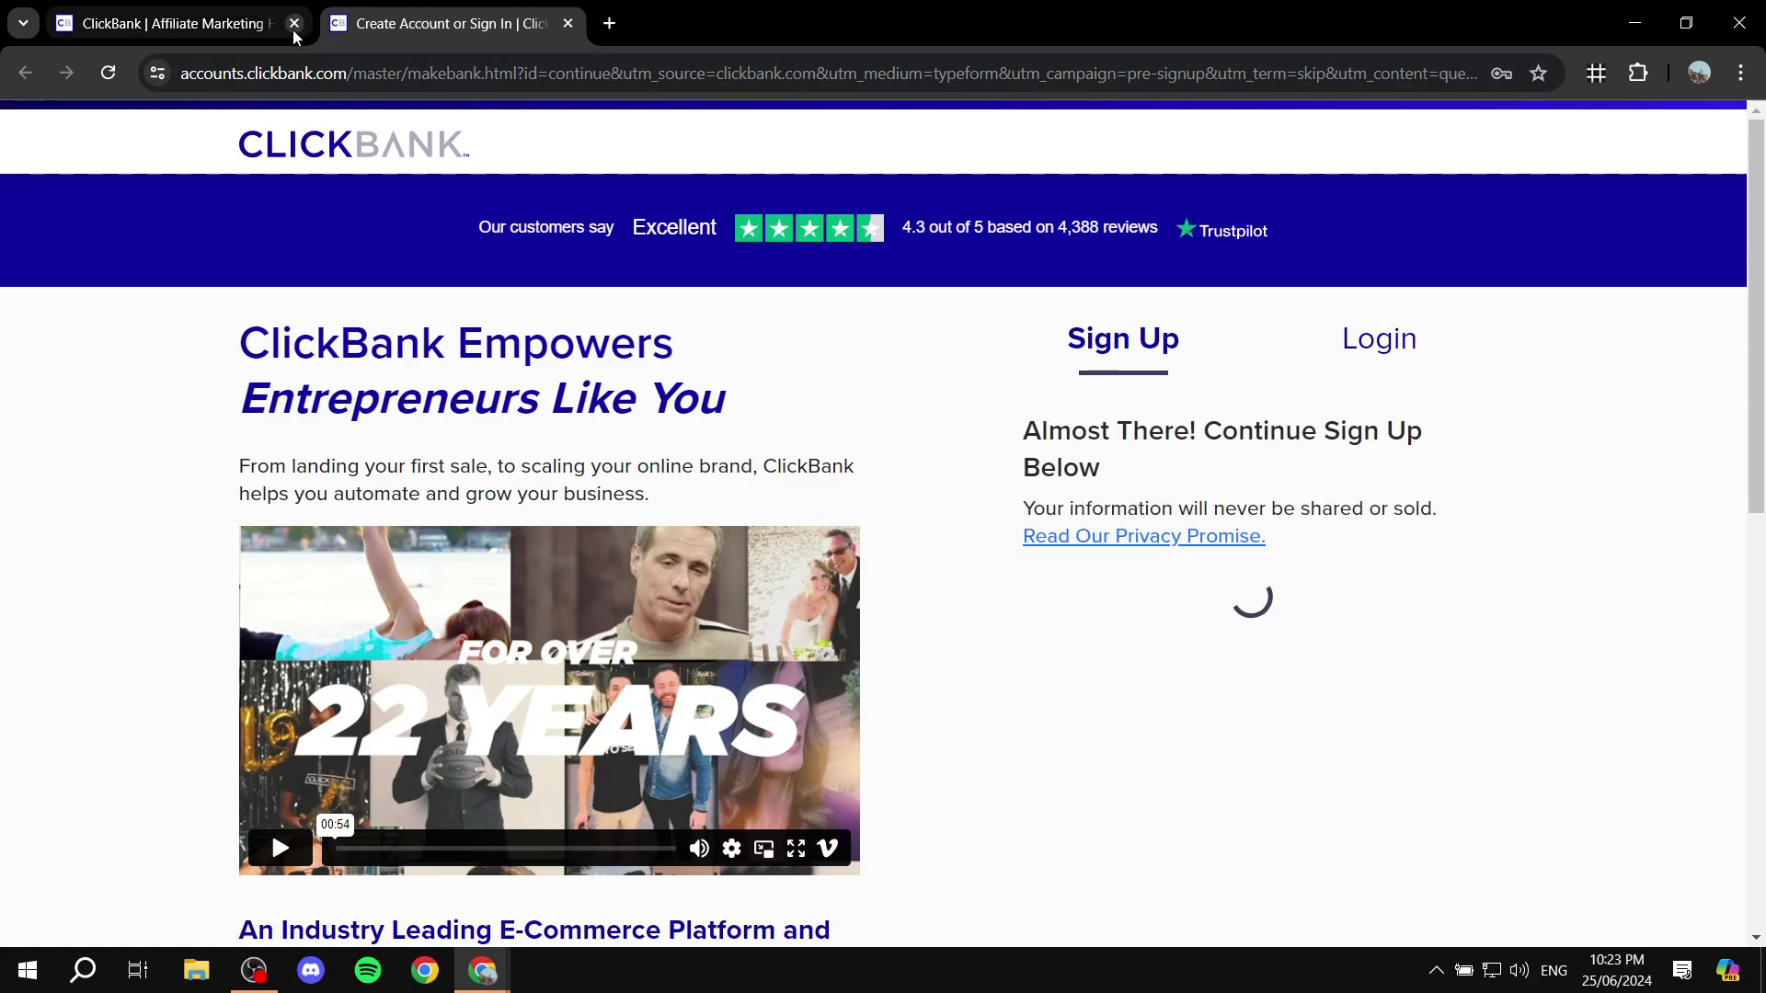
scroll(1517, 377, down, 4)
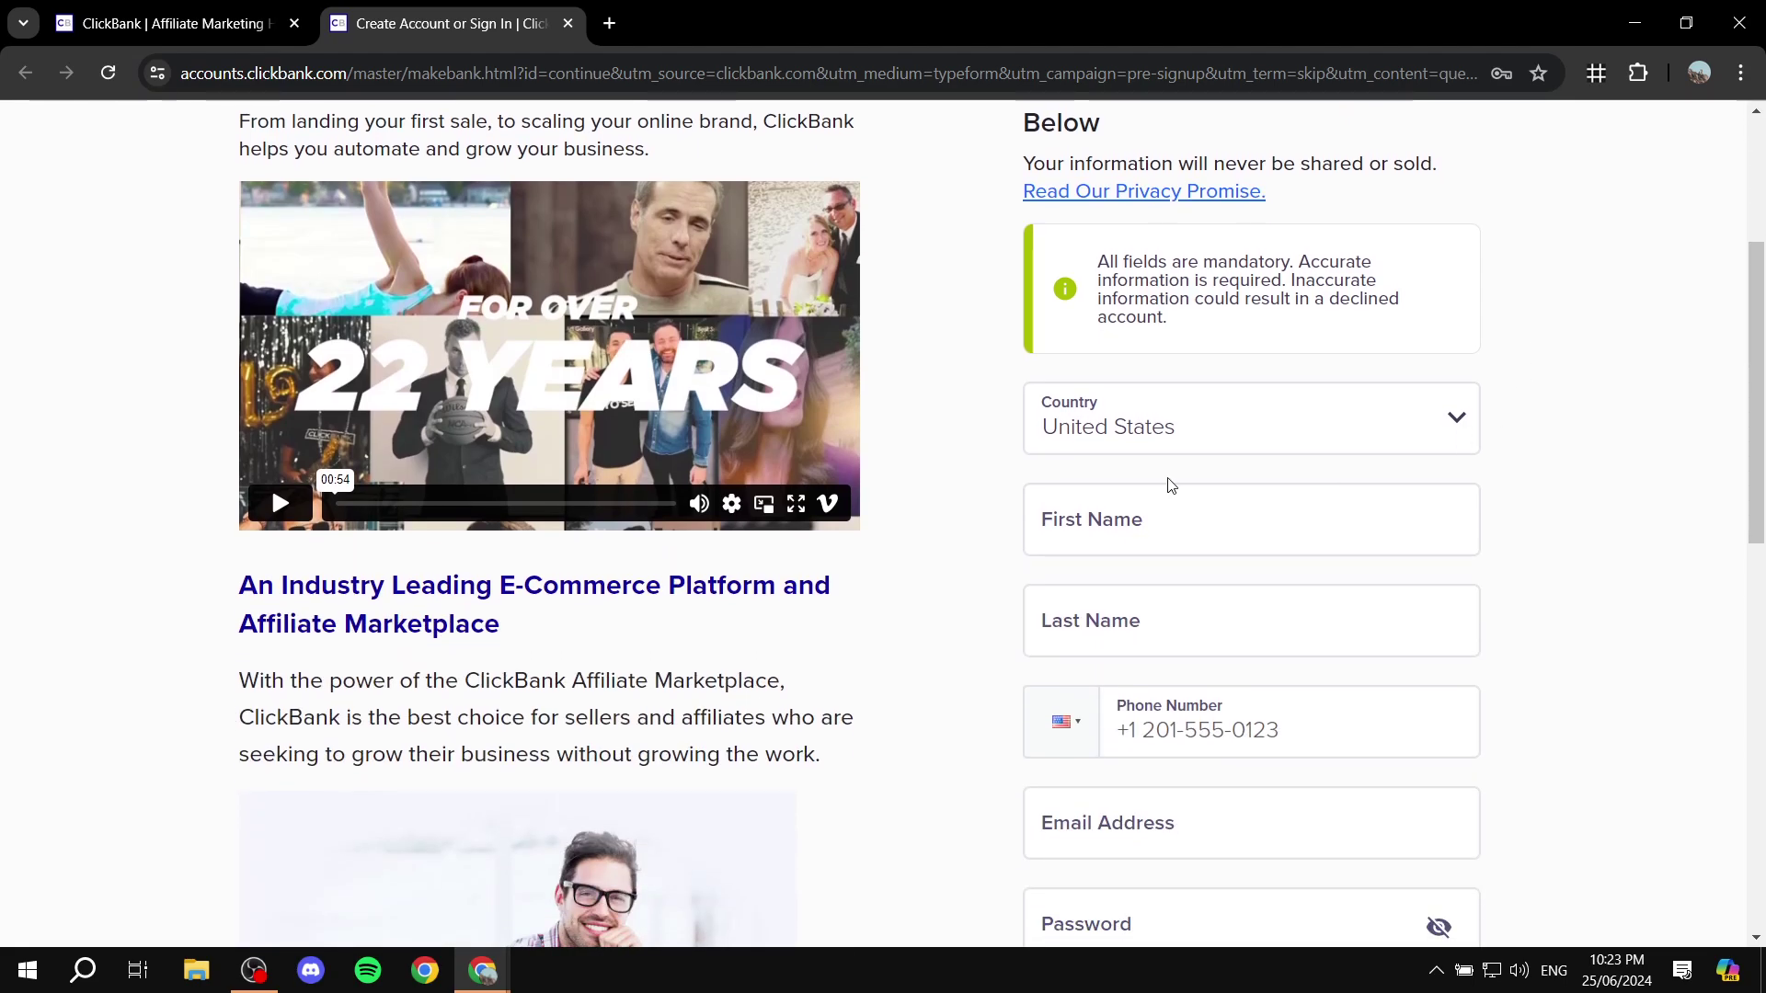
click(1076, 437)
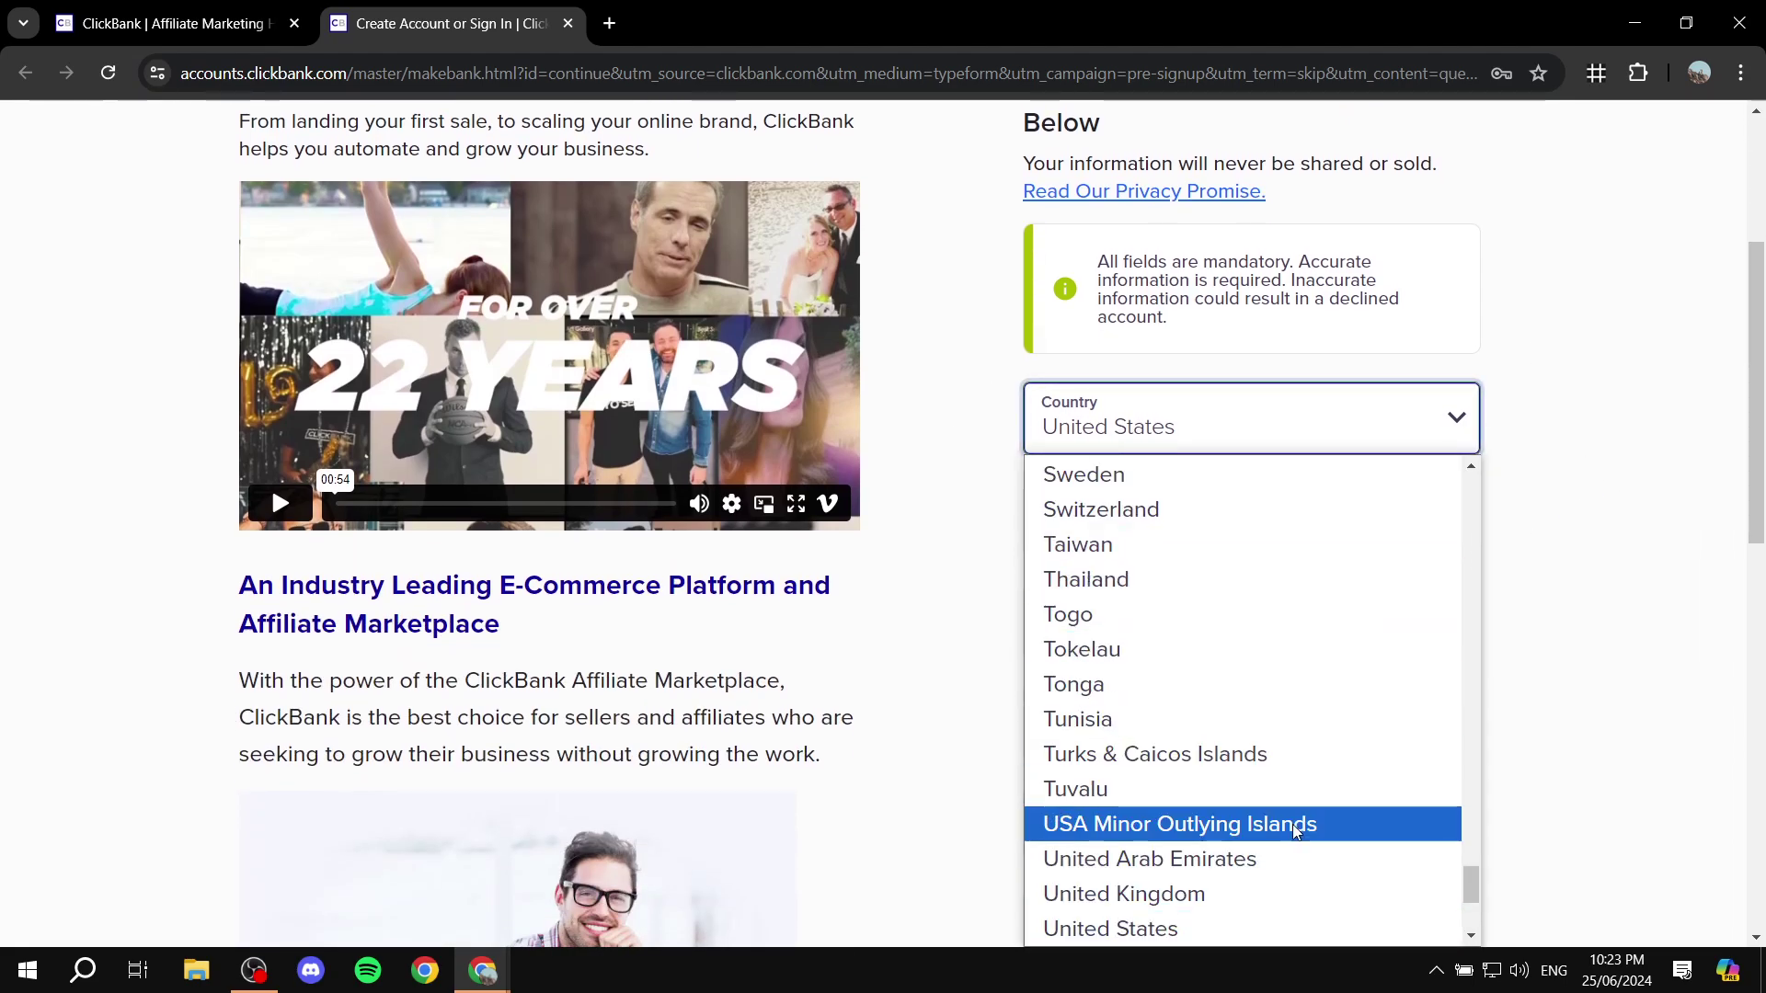
click(1264, 860)
click(1257, 524)
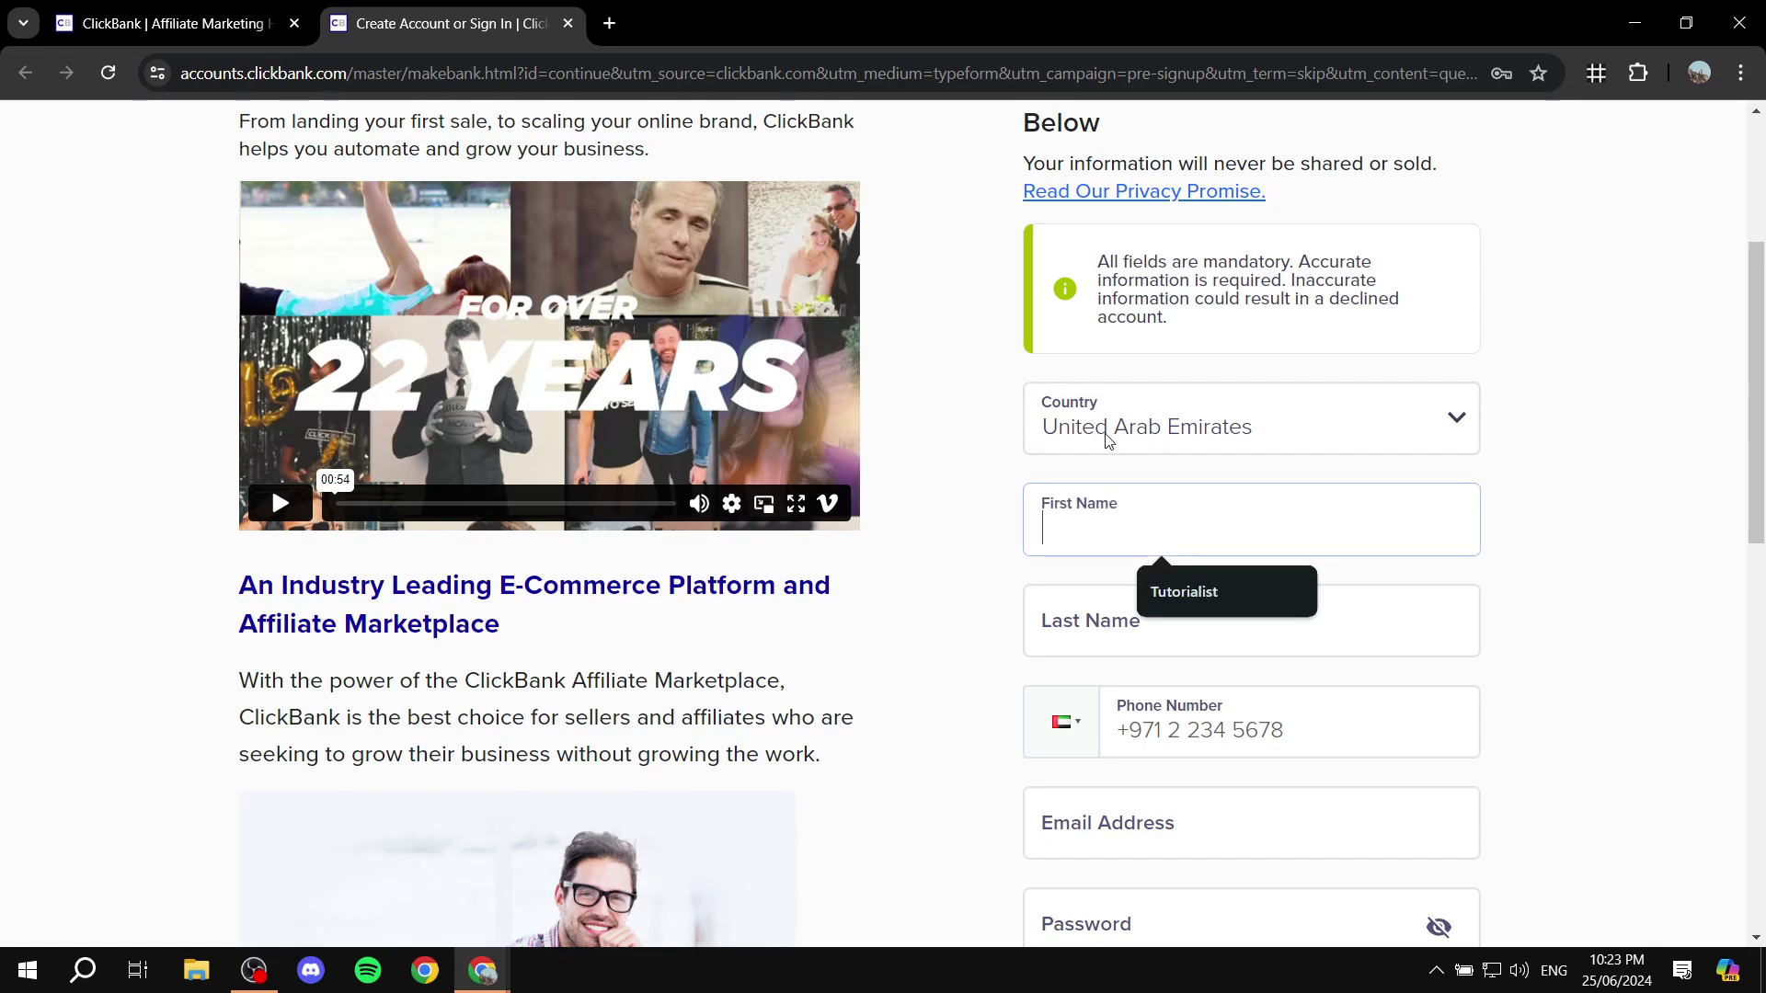
- Review the remaining sign-up fields, the password requirements and the terms and conditions section of the account form
scroll(1676, 549, down, 4)
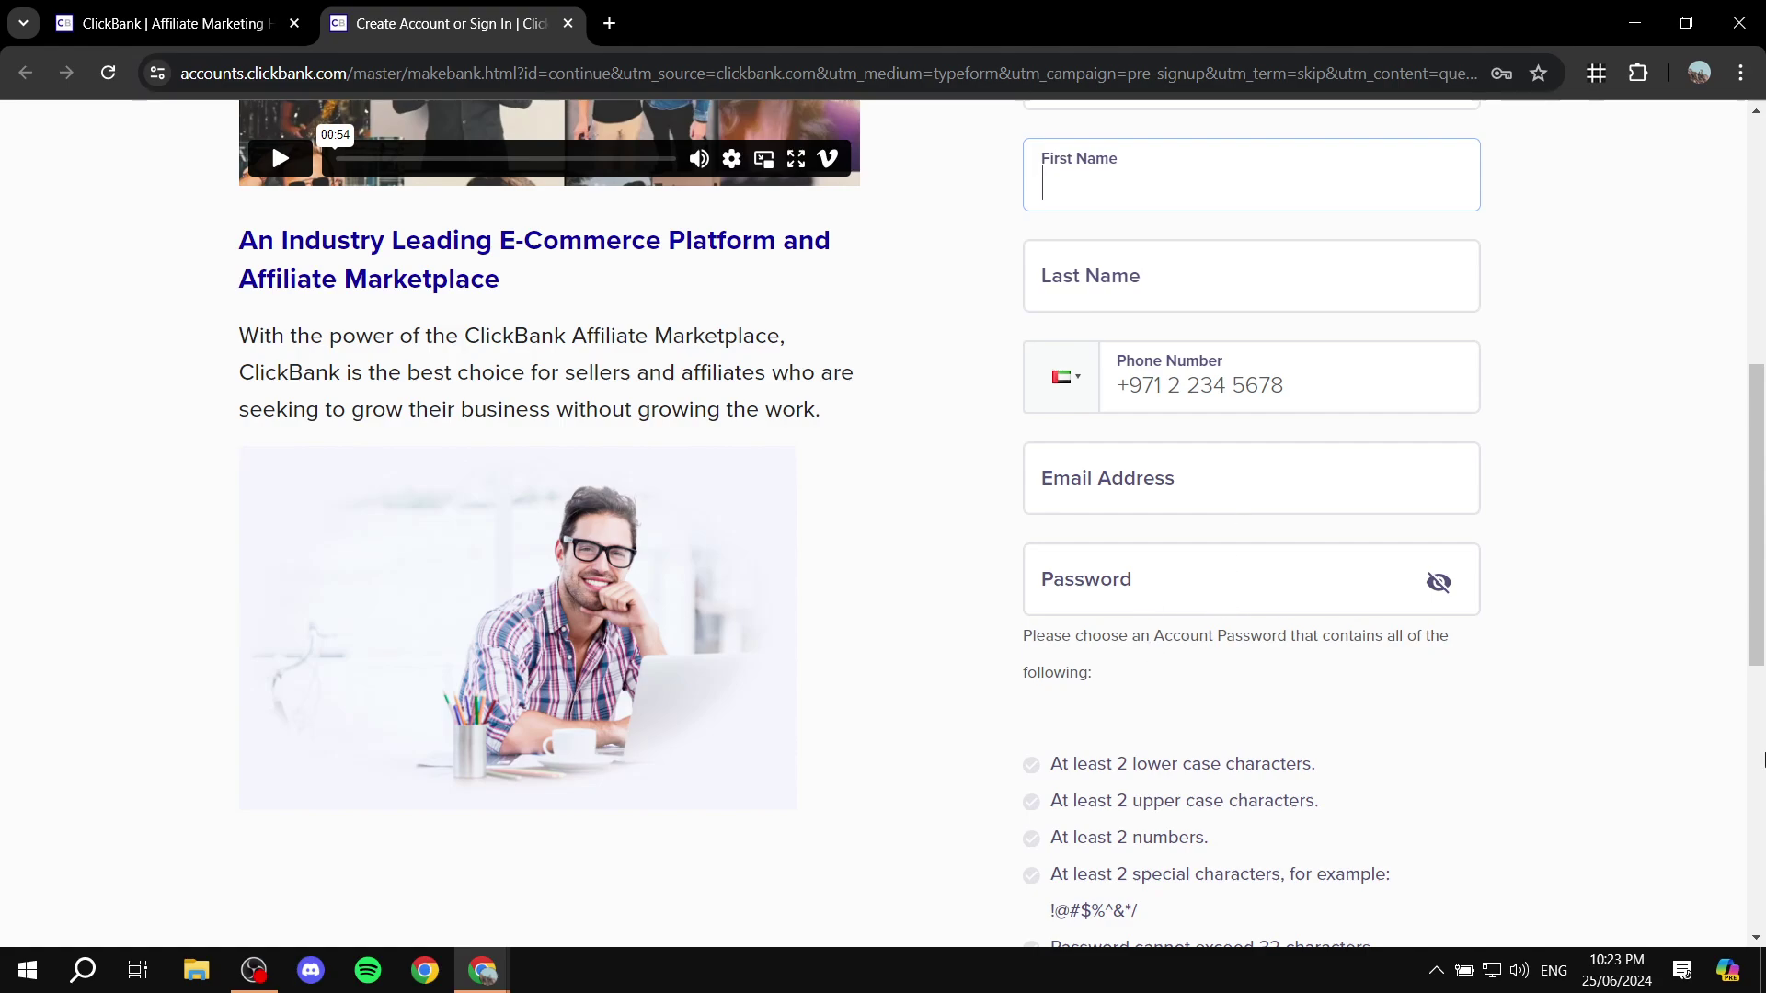
scroll(1479, 652, down, 3)
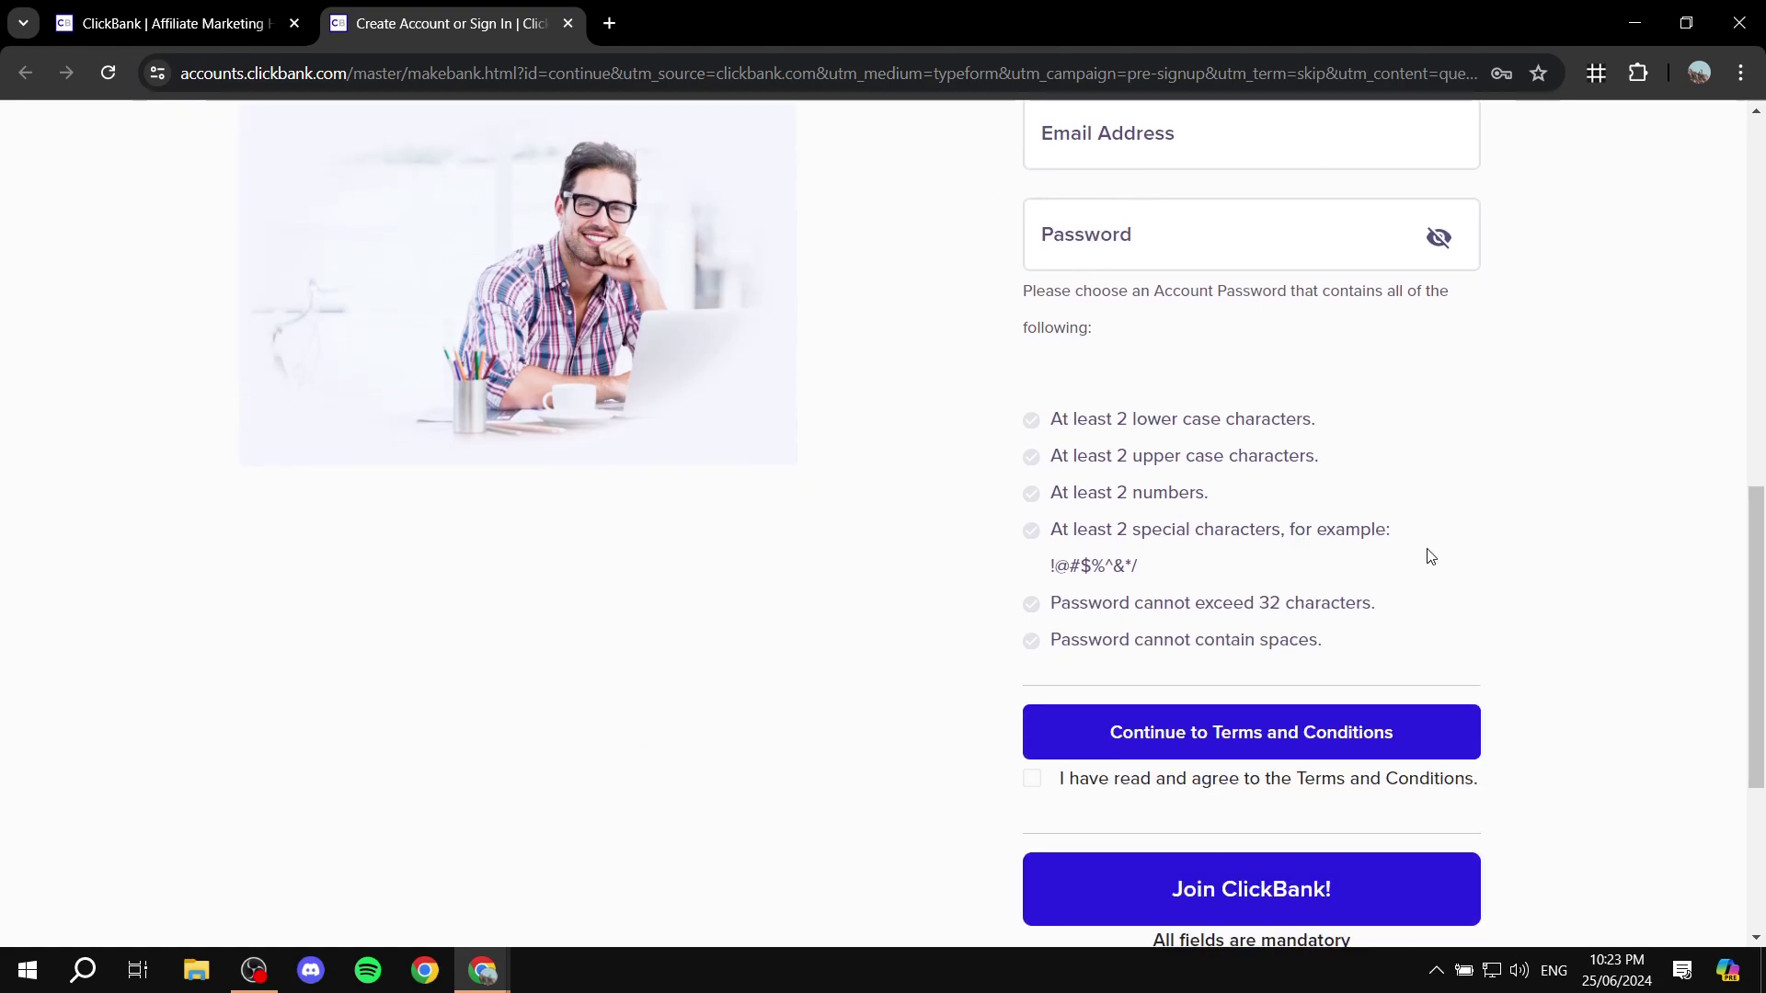
scroll(1542, 475, up, 9)
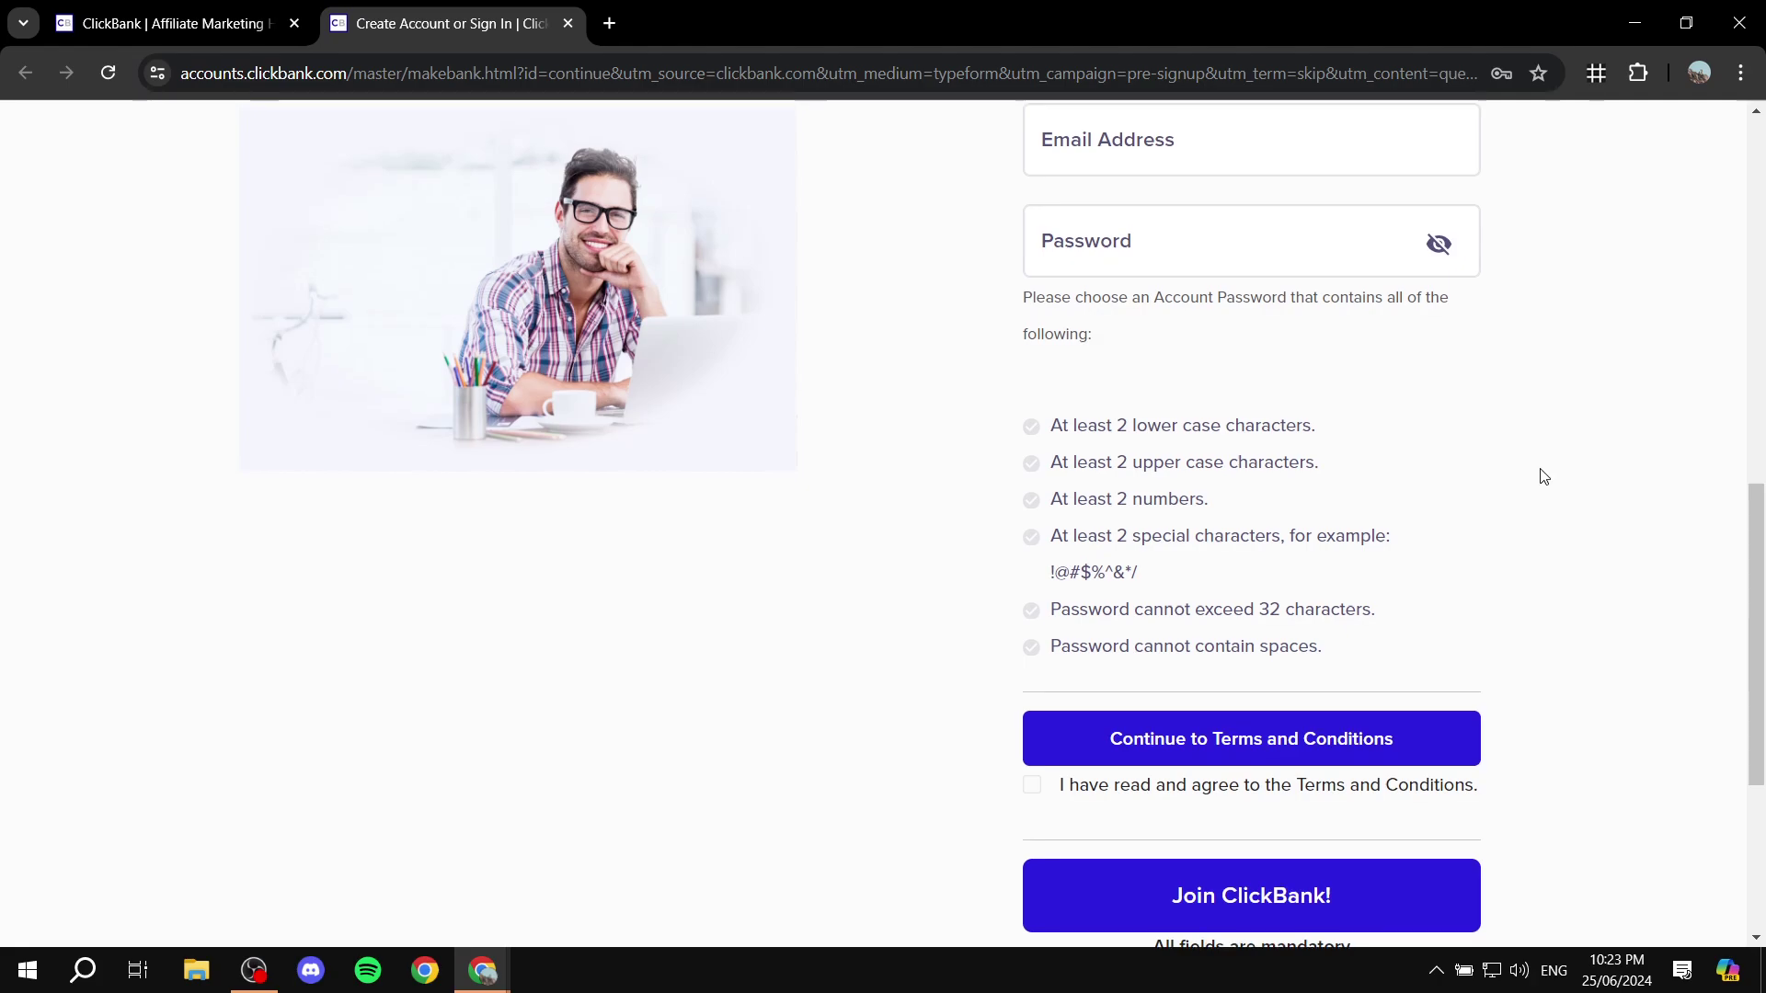
scroll(1472, 496, down, 9)
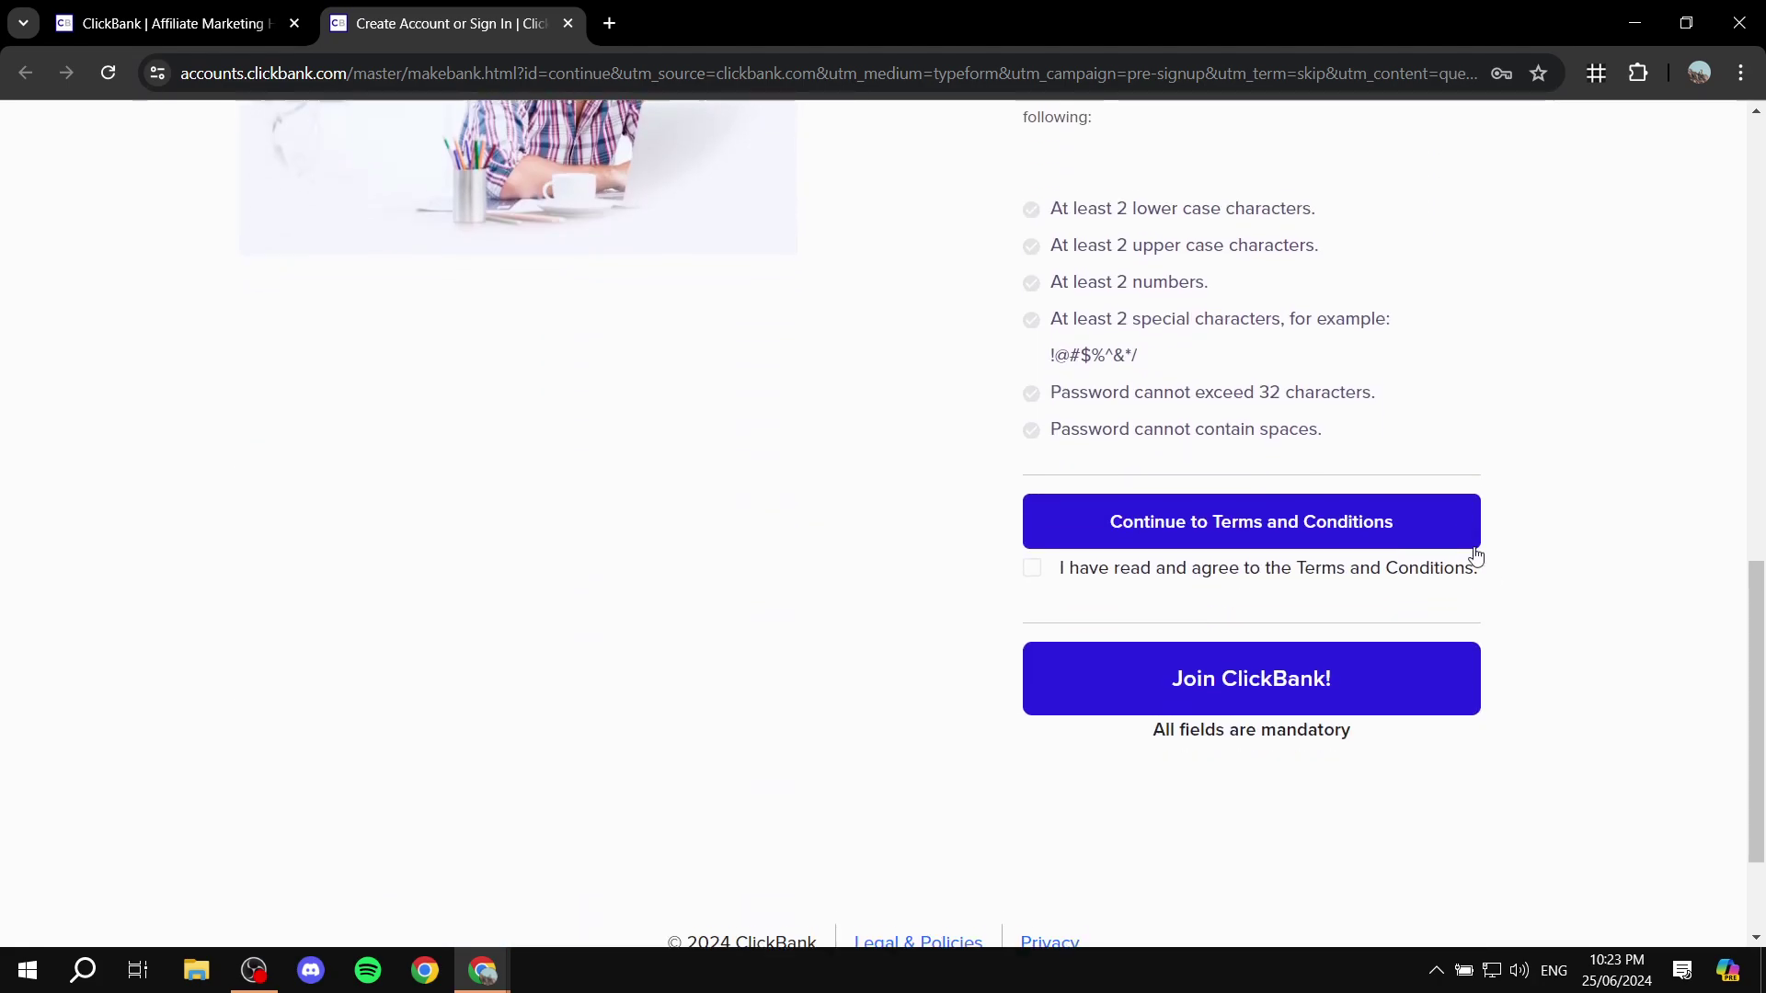
scroll(1453, 582, up, 10)
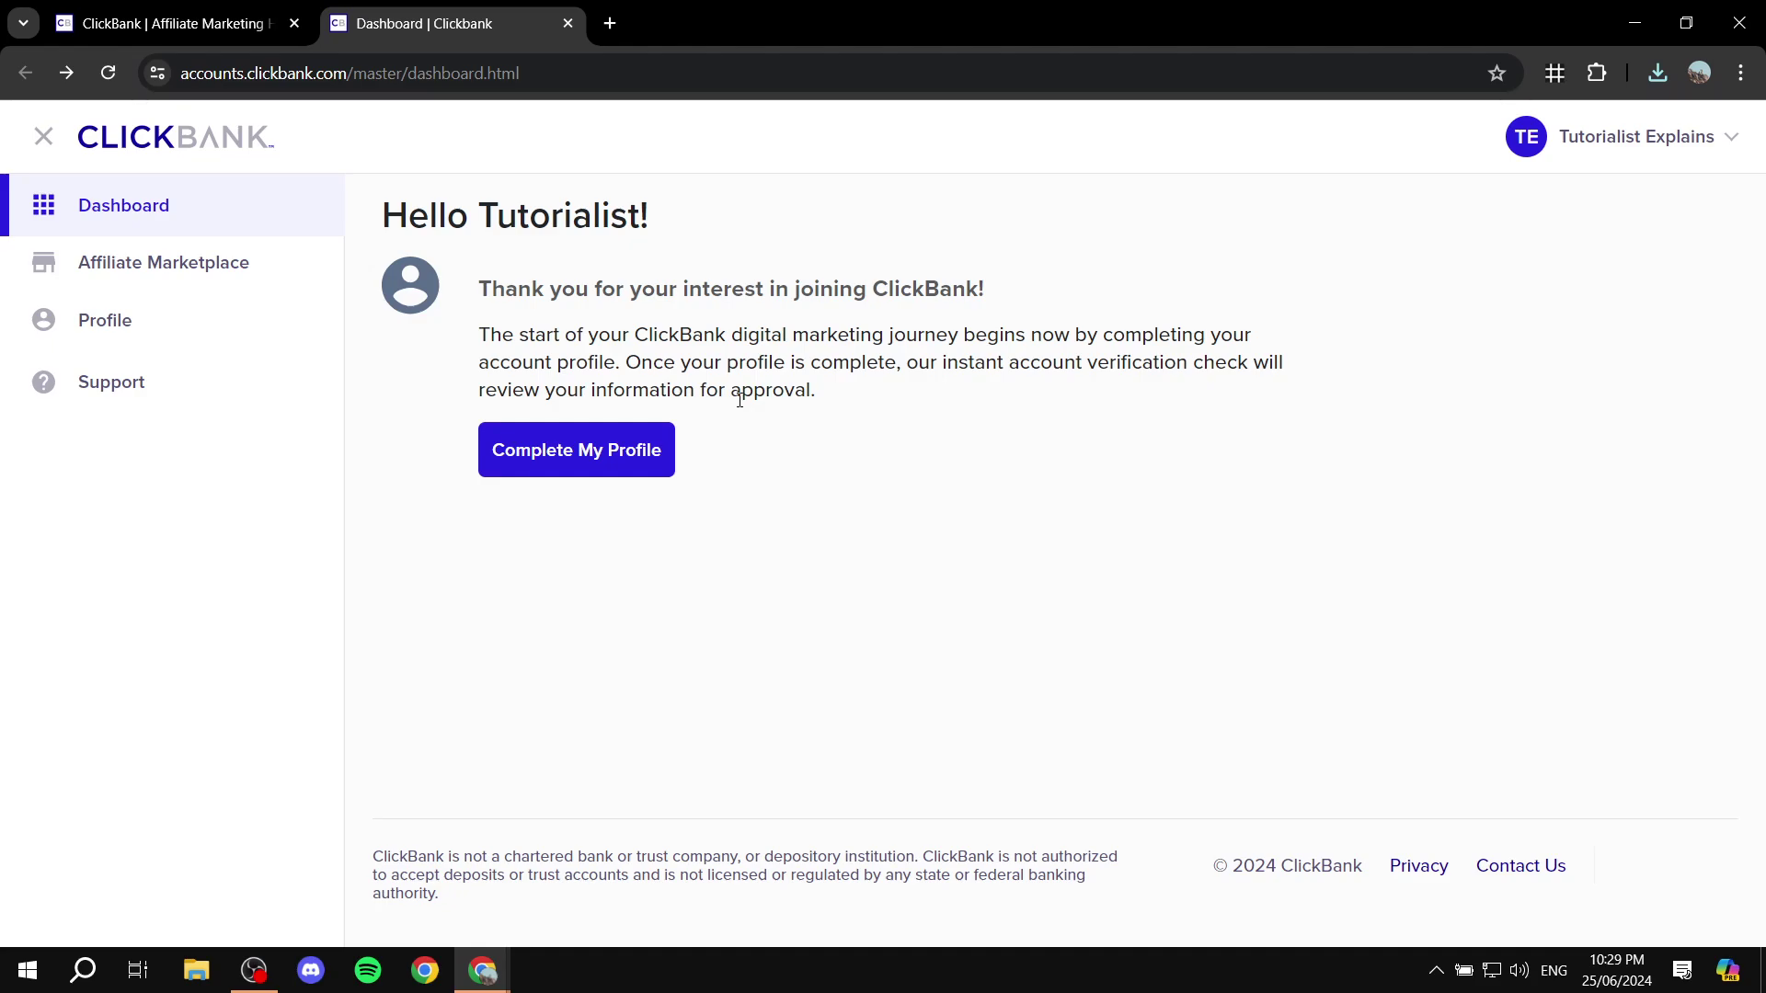
click(210, 267)
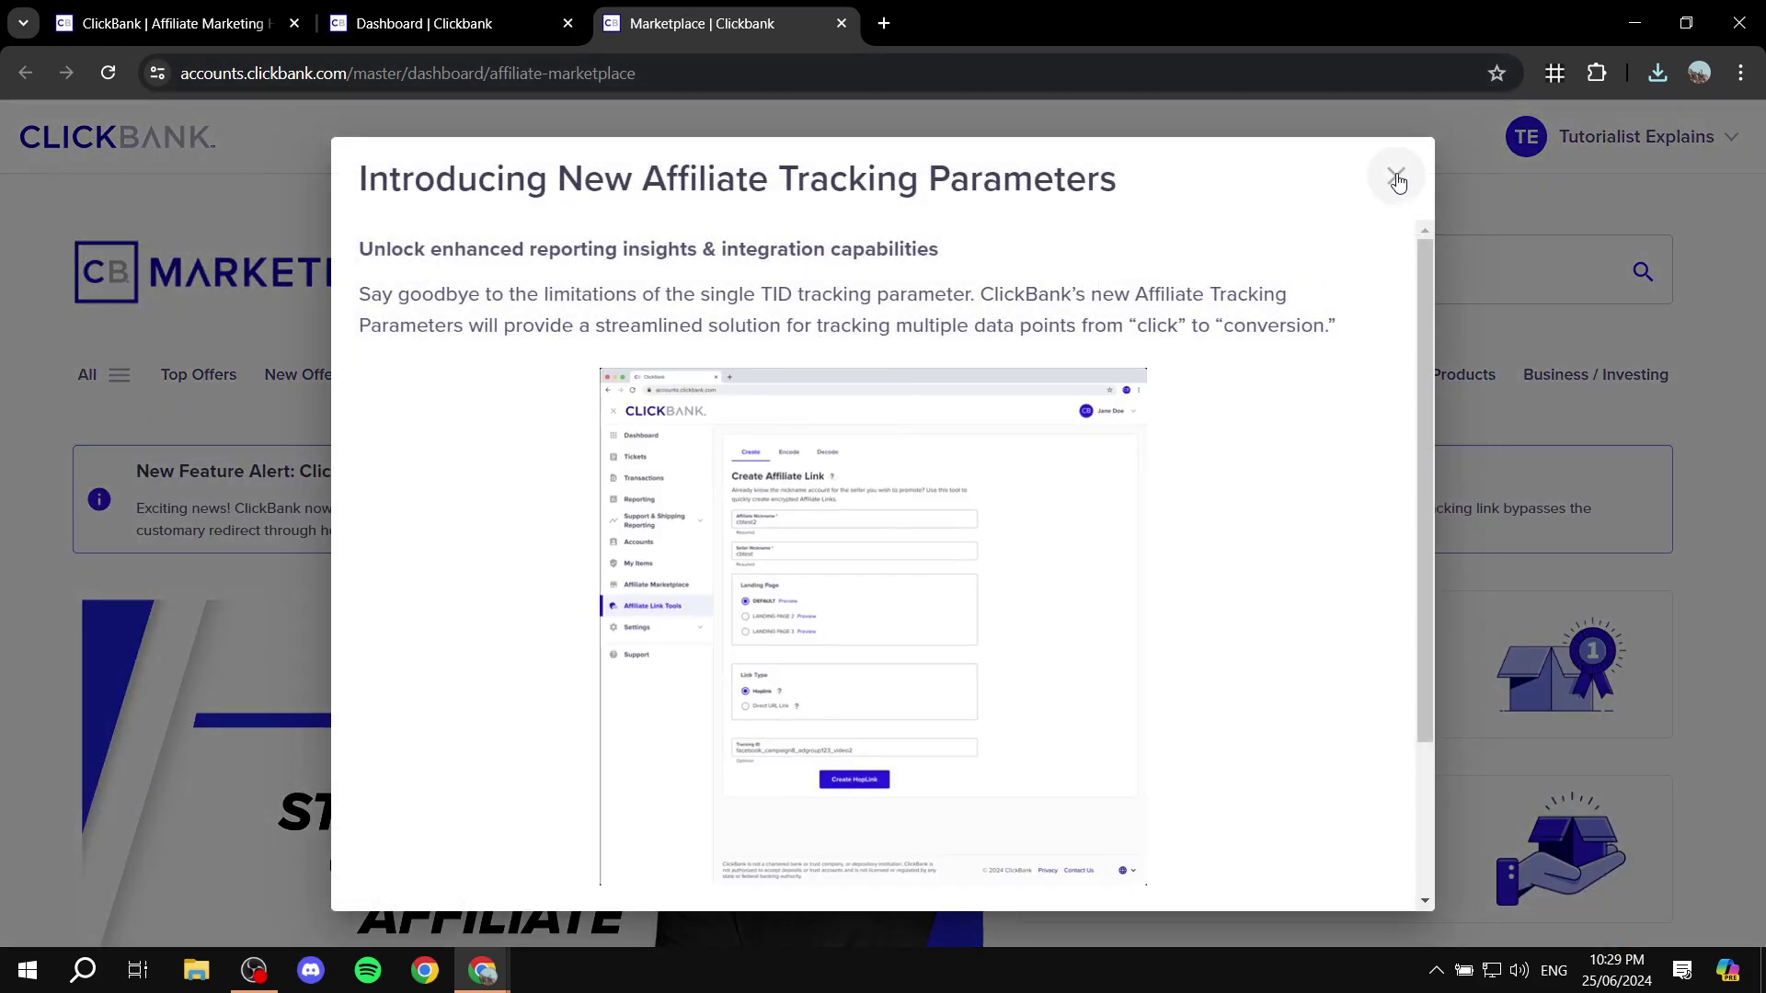
click(1396, 176)
click(841, 23)
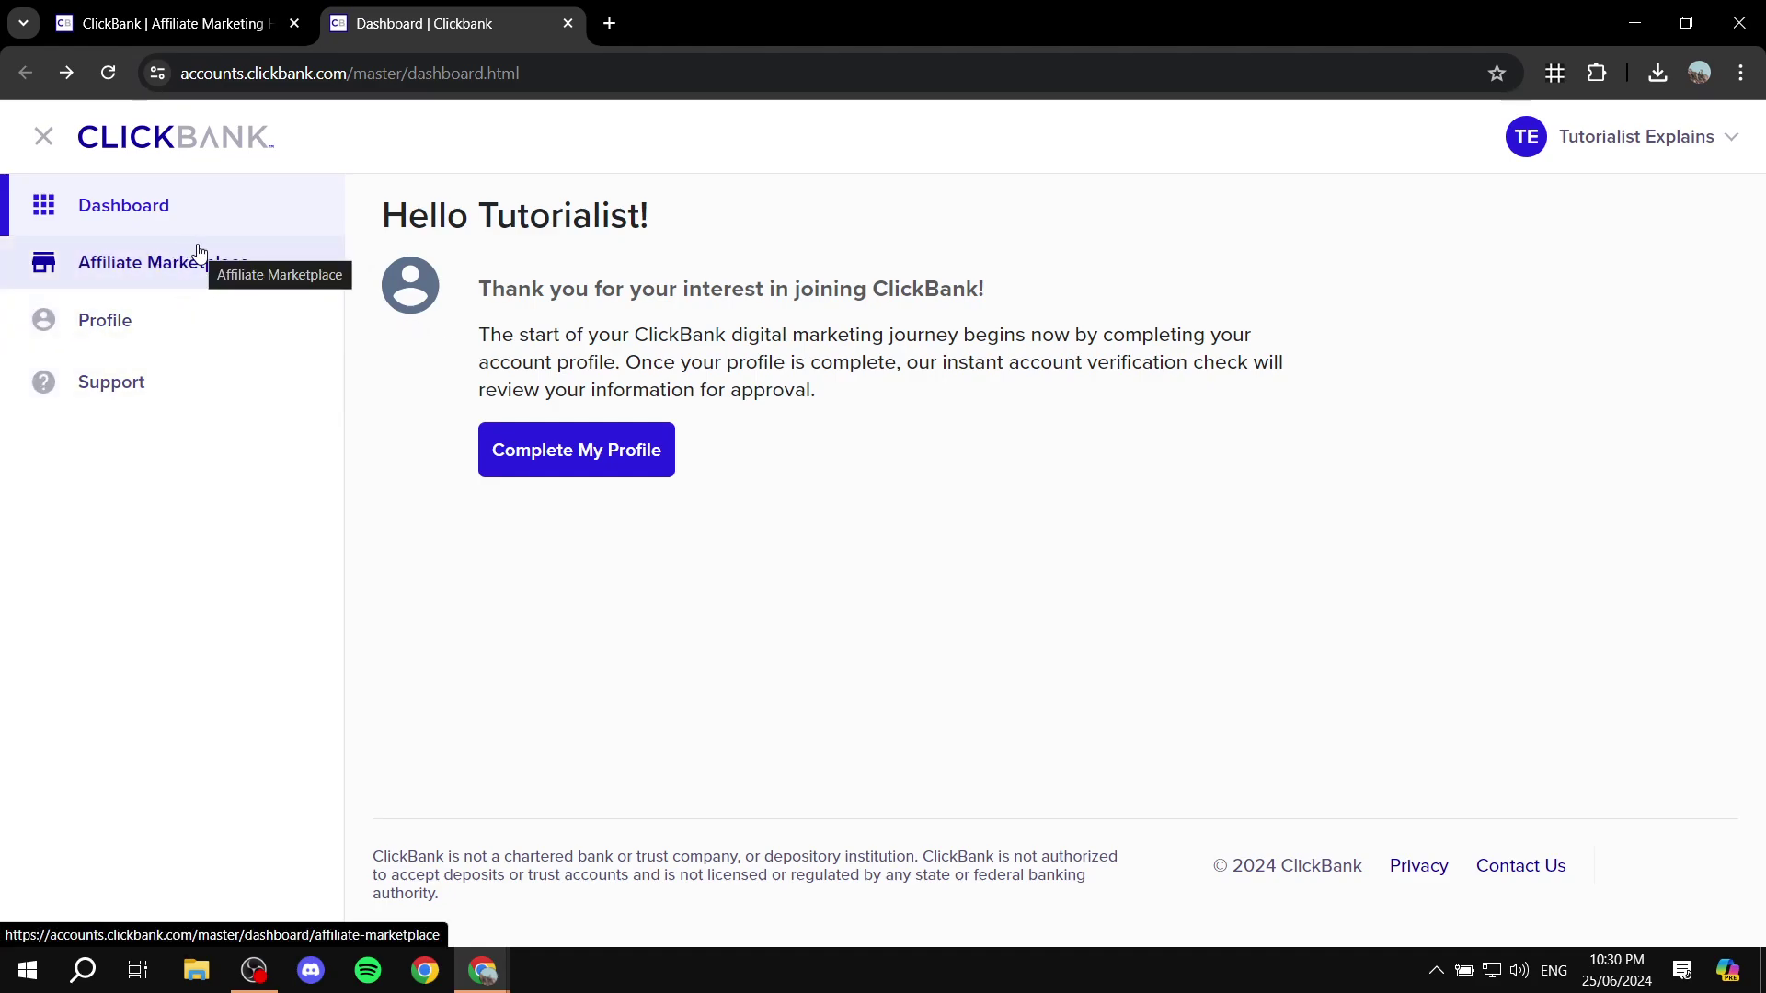
- Open the Affiliate Marketplace from the dashboard and dismiss the announcement about new affiliate tracking parameters
click(150, 260)
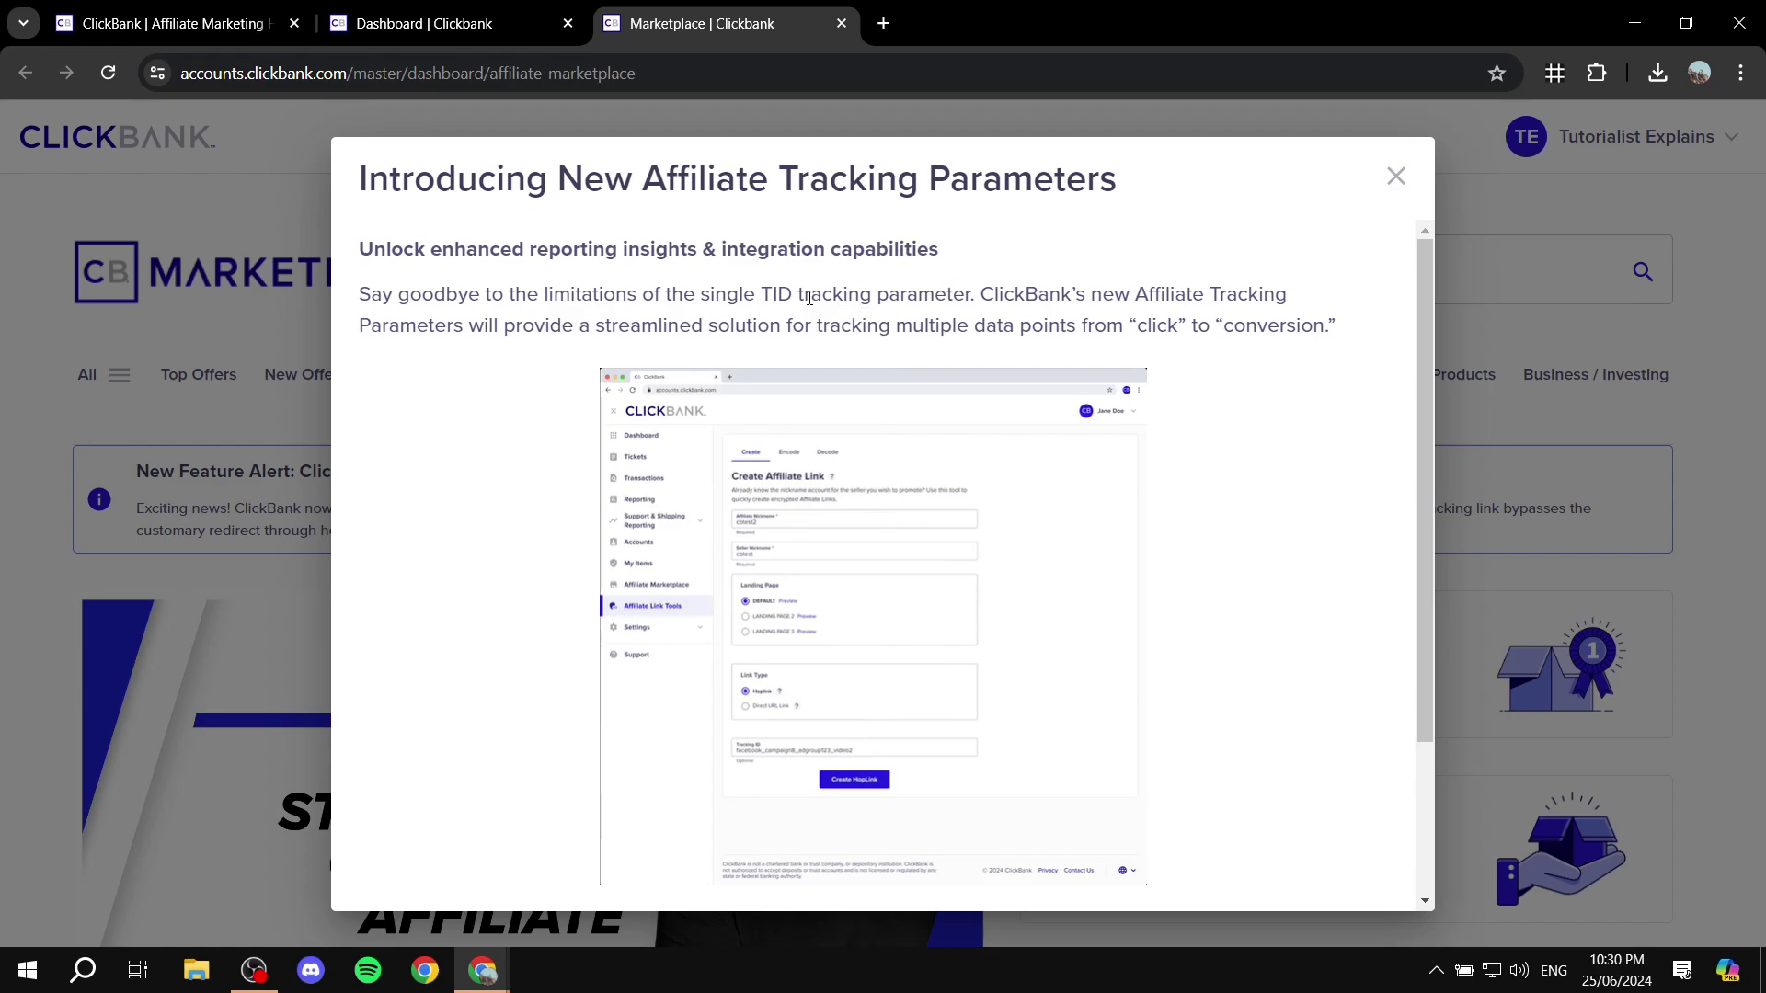
scroll(782, 322, down, 3)
scroll(1171, 395, up, 5)
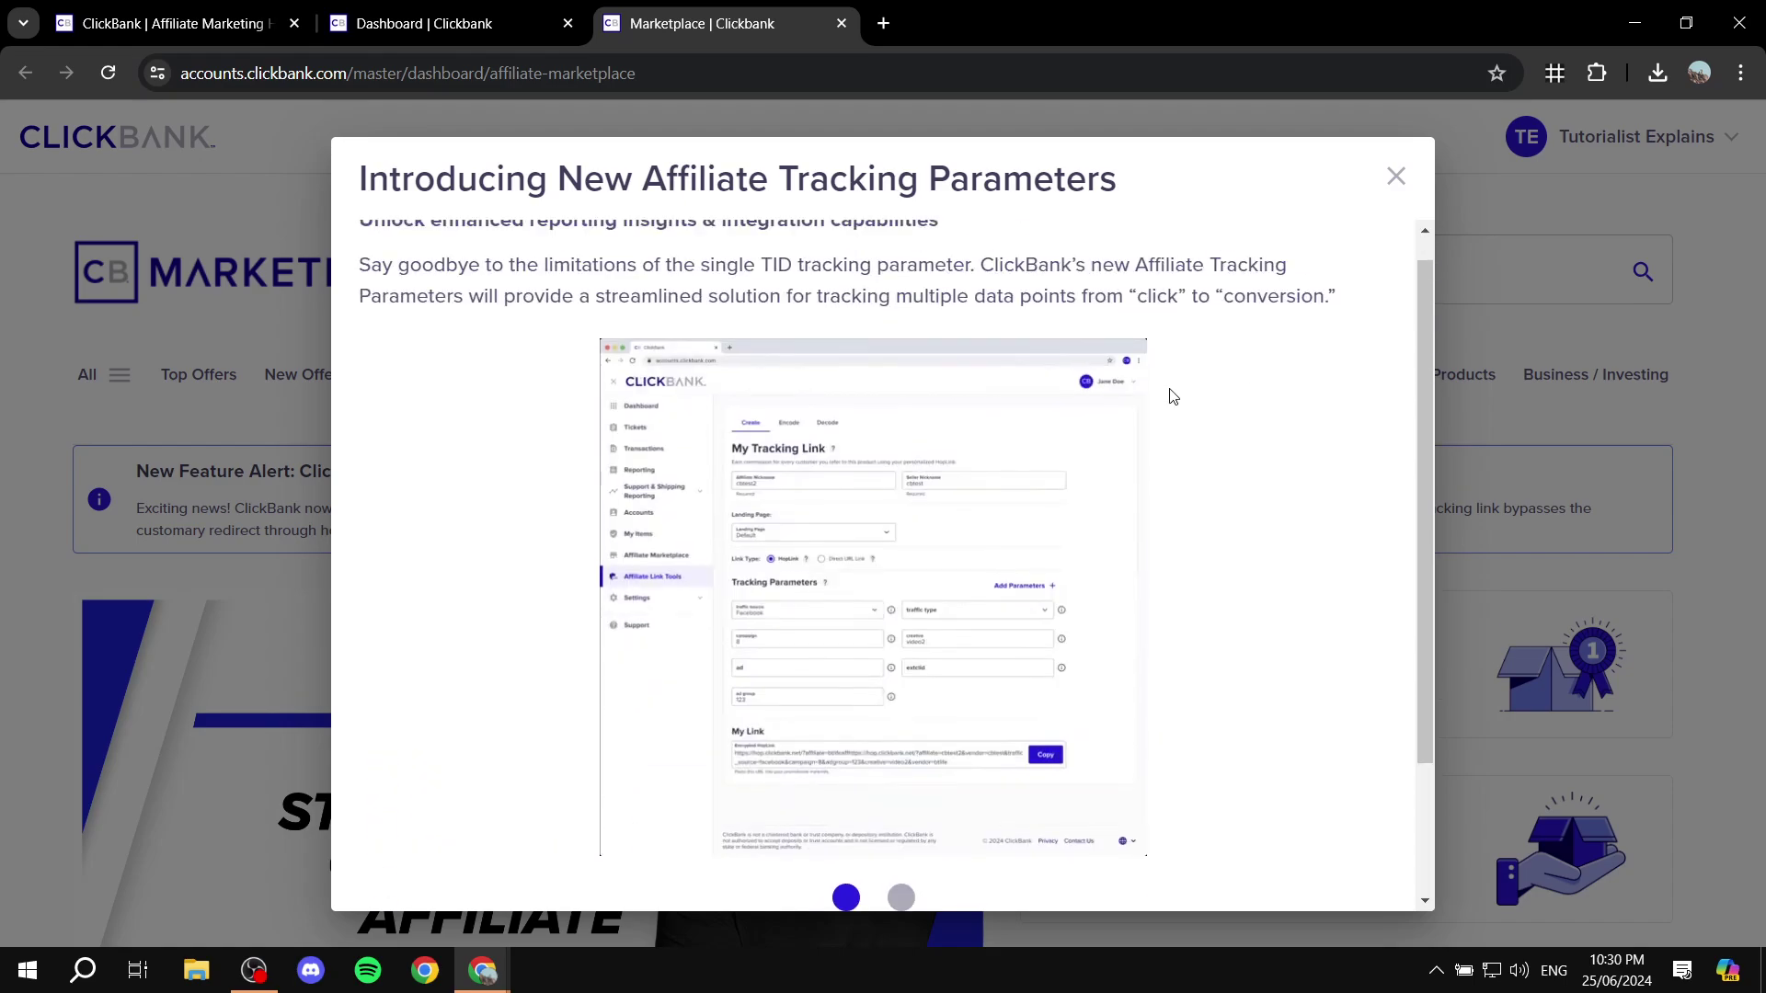
click(1394, 178)
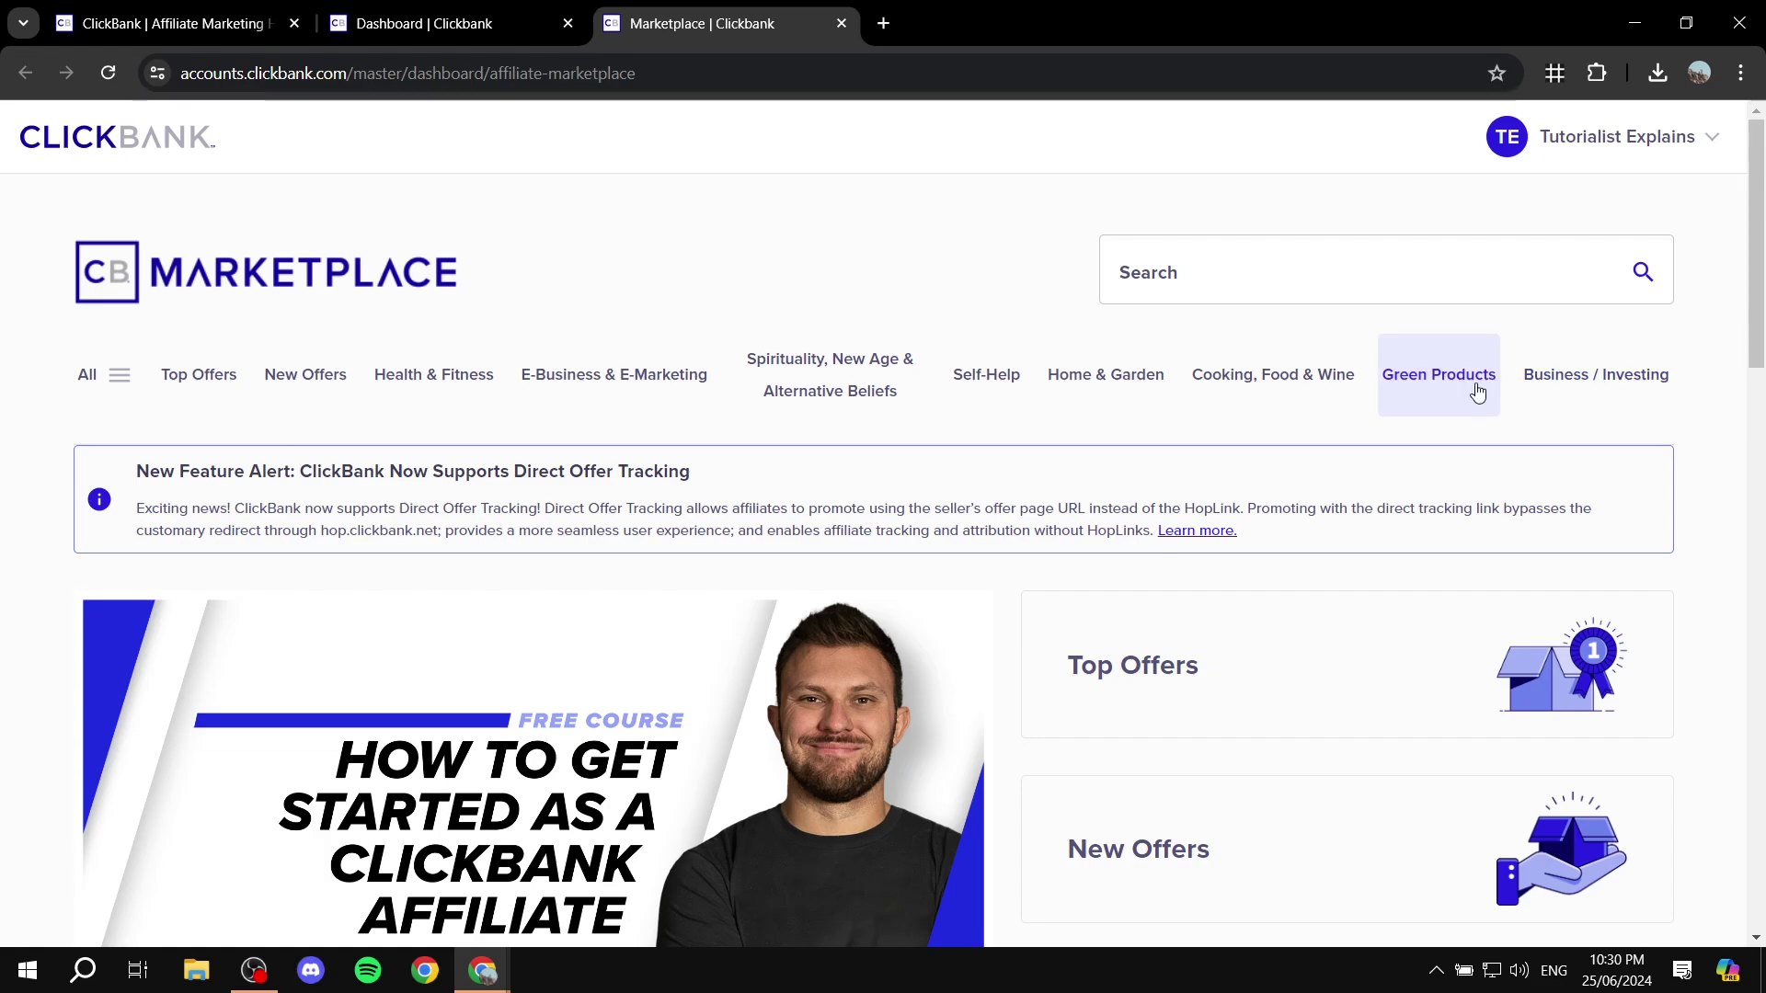
- Check the marketplace's full category list and open the Top Offers listing
click(115, 375)
click(607, 253)
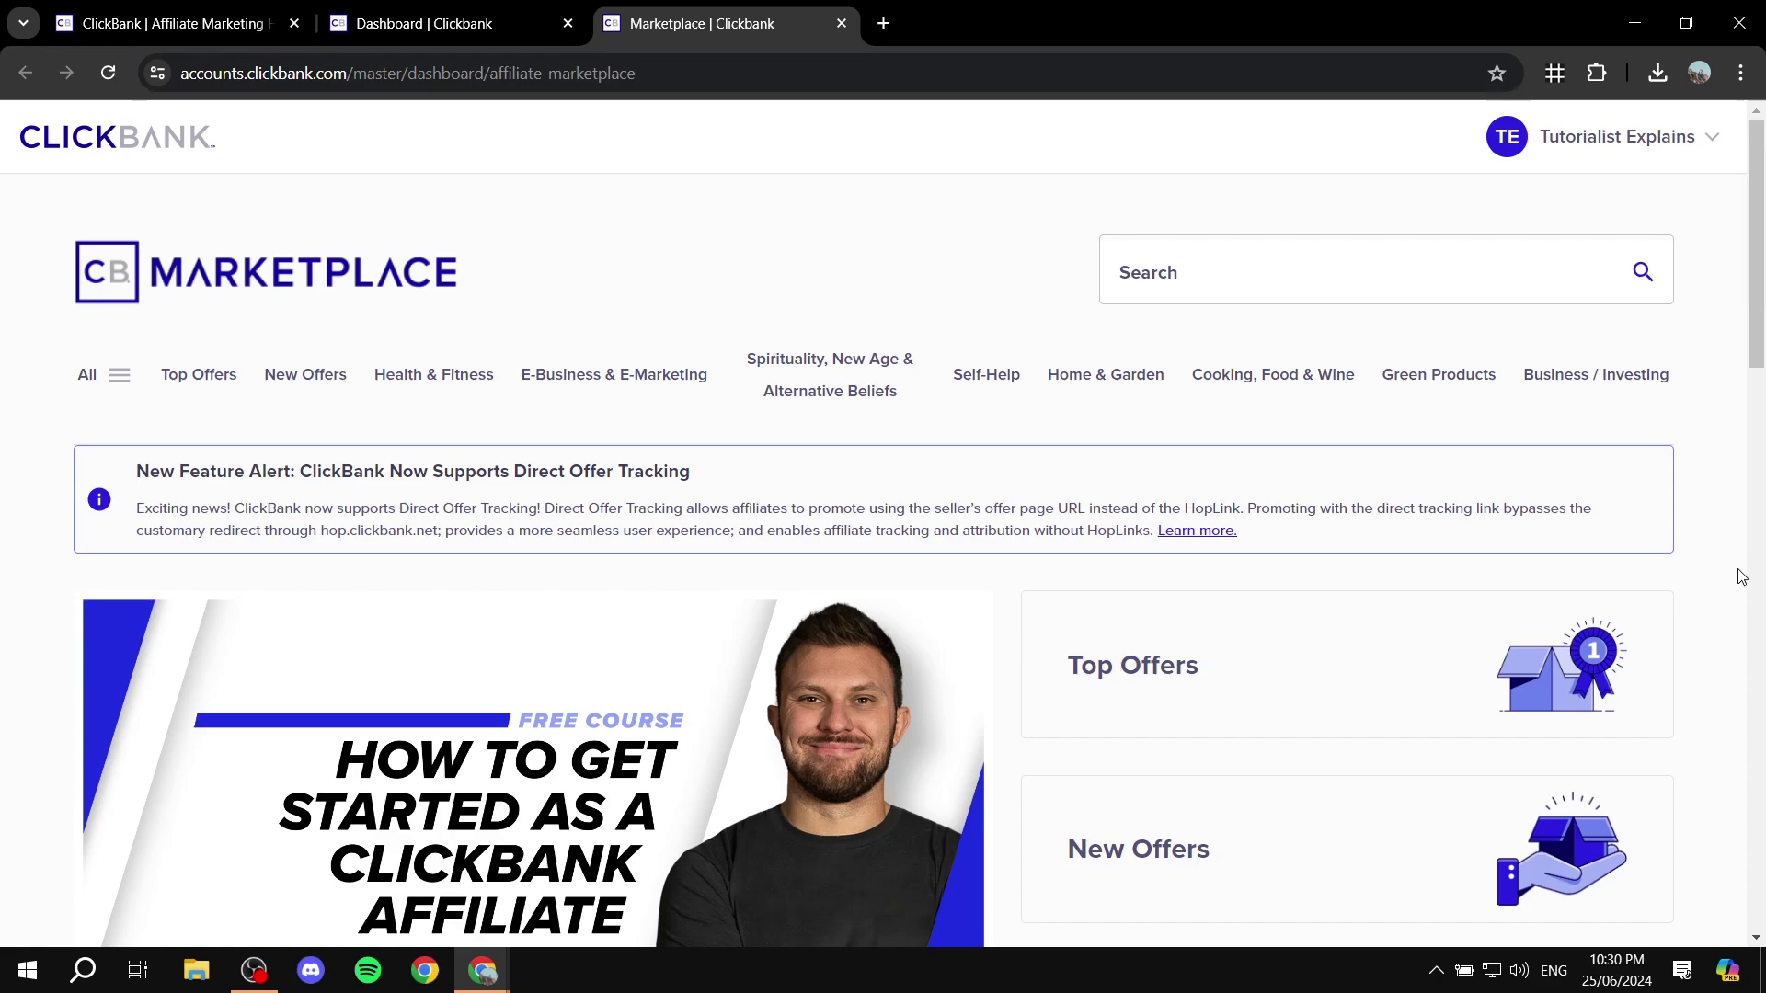
scroll(1741, 576, down, 1)
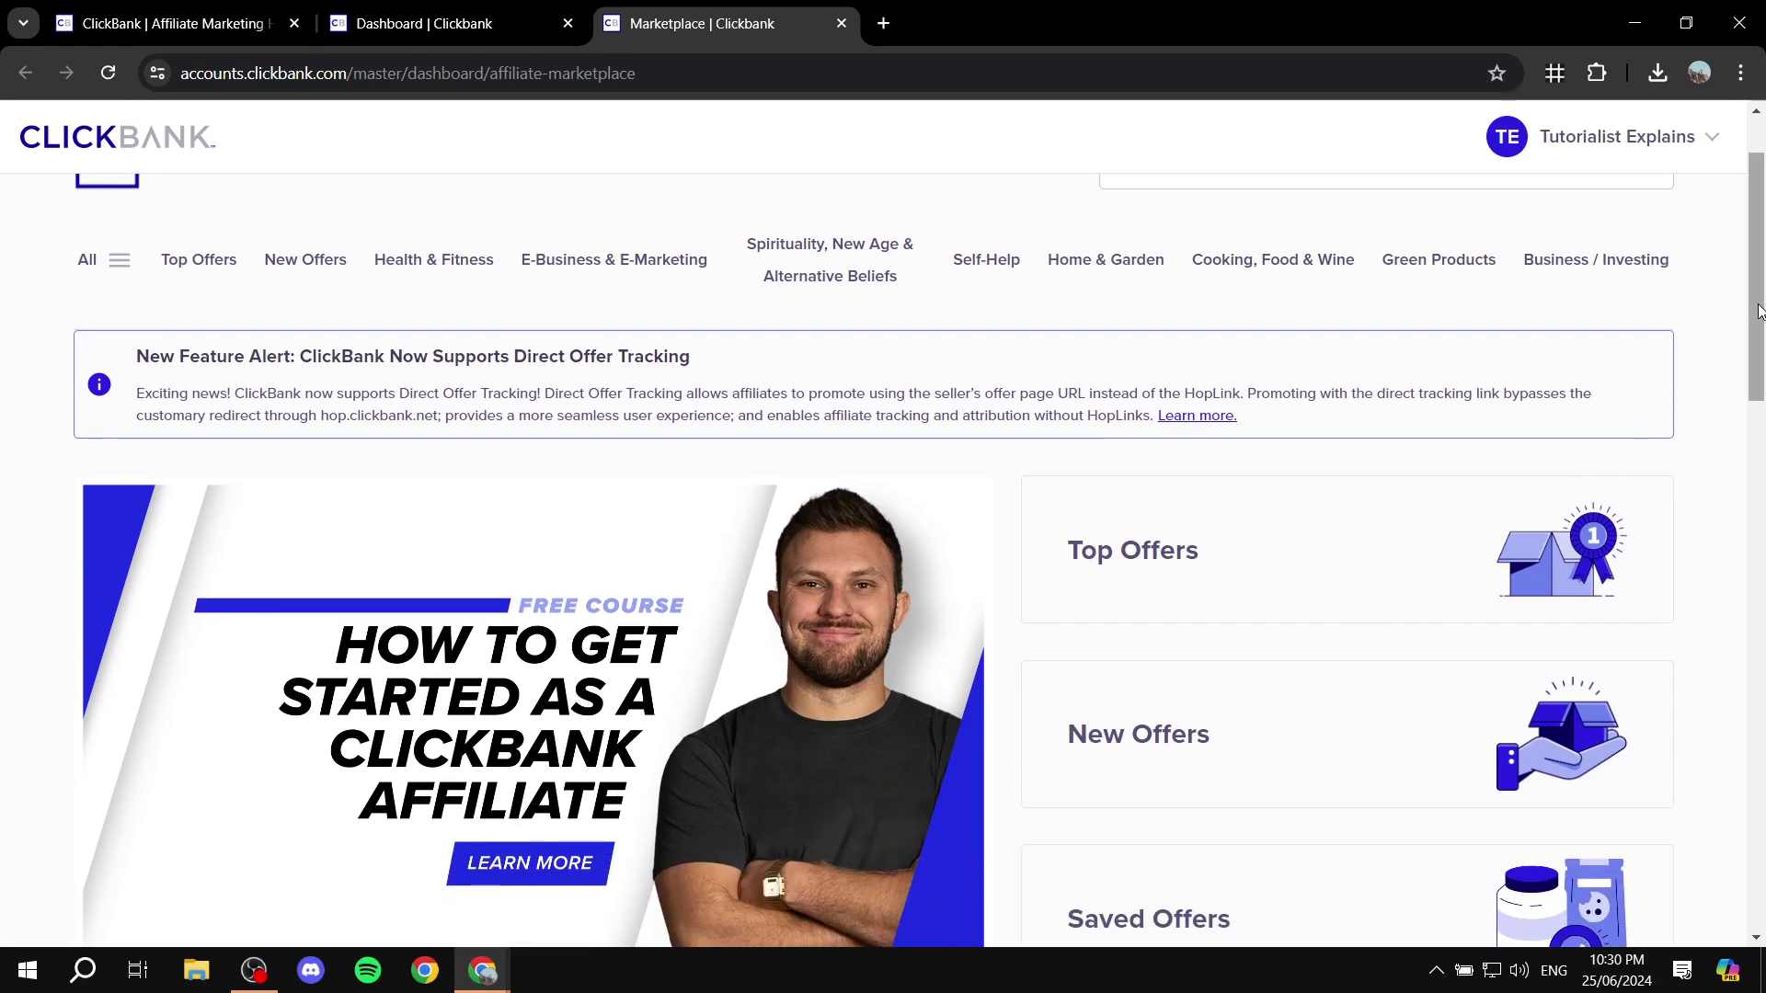
scroll(1472, 506, down, 1)
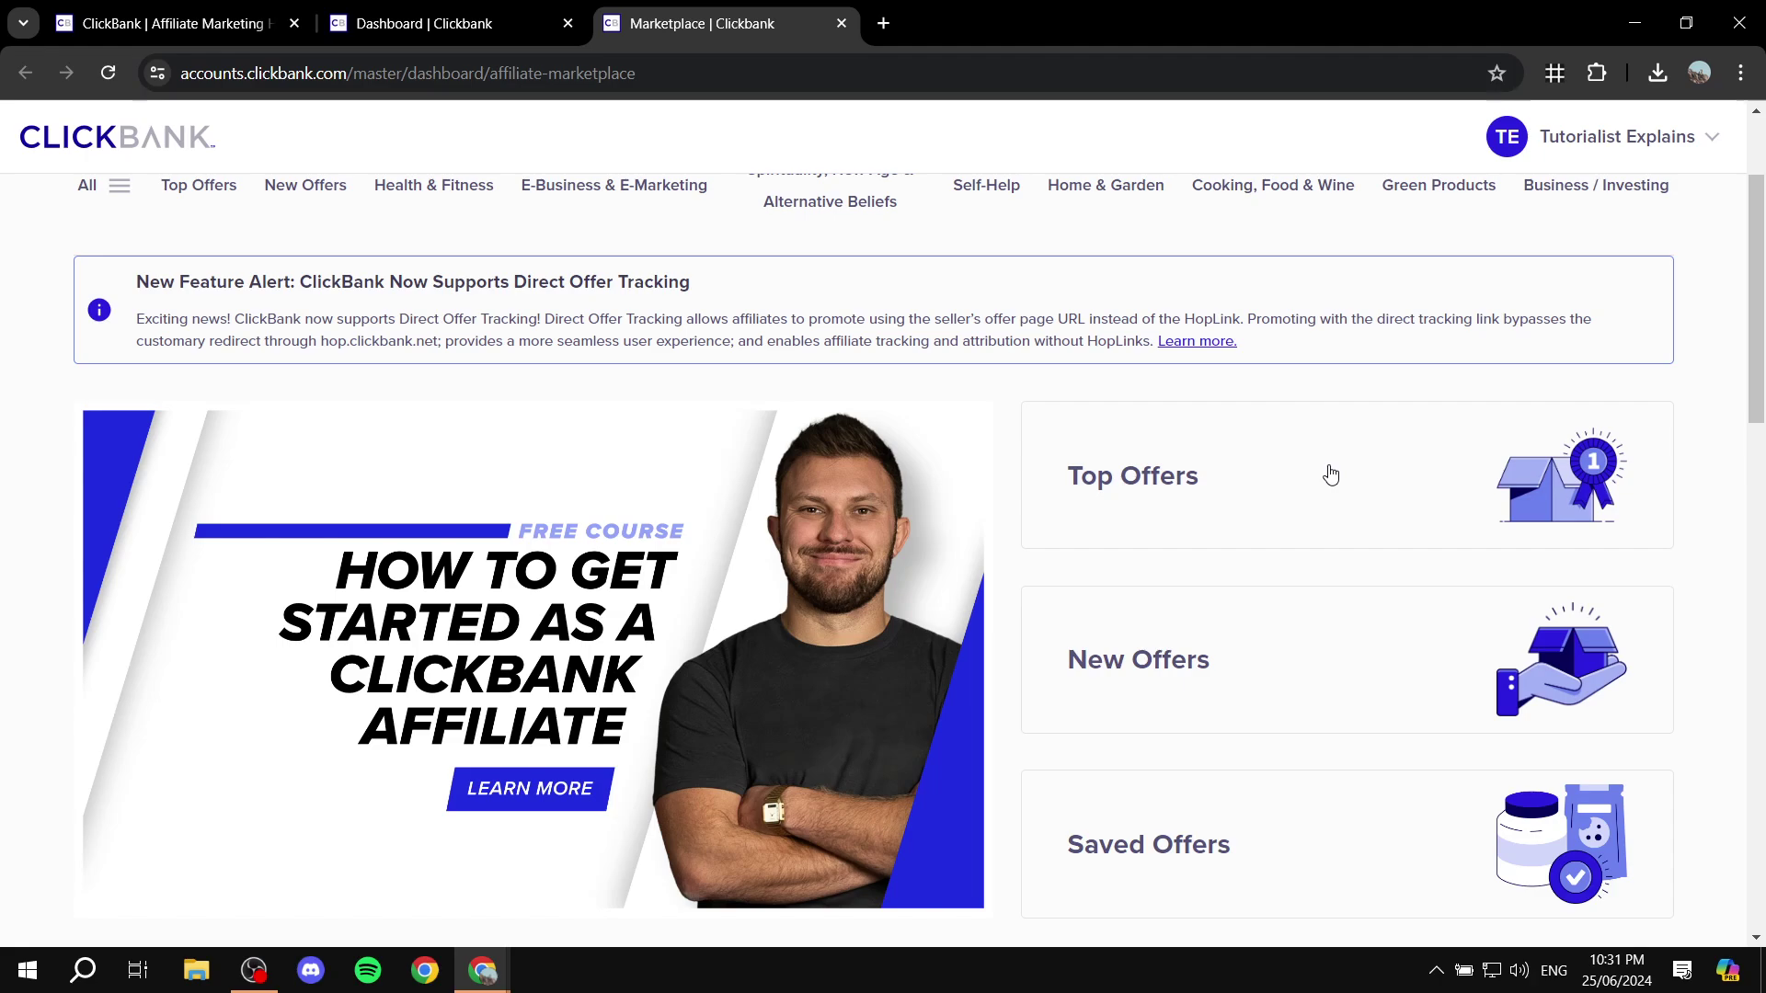
click(1159, 481)
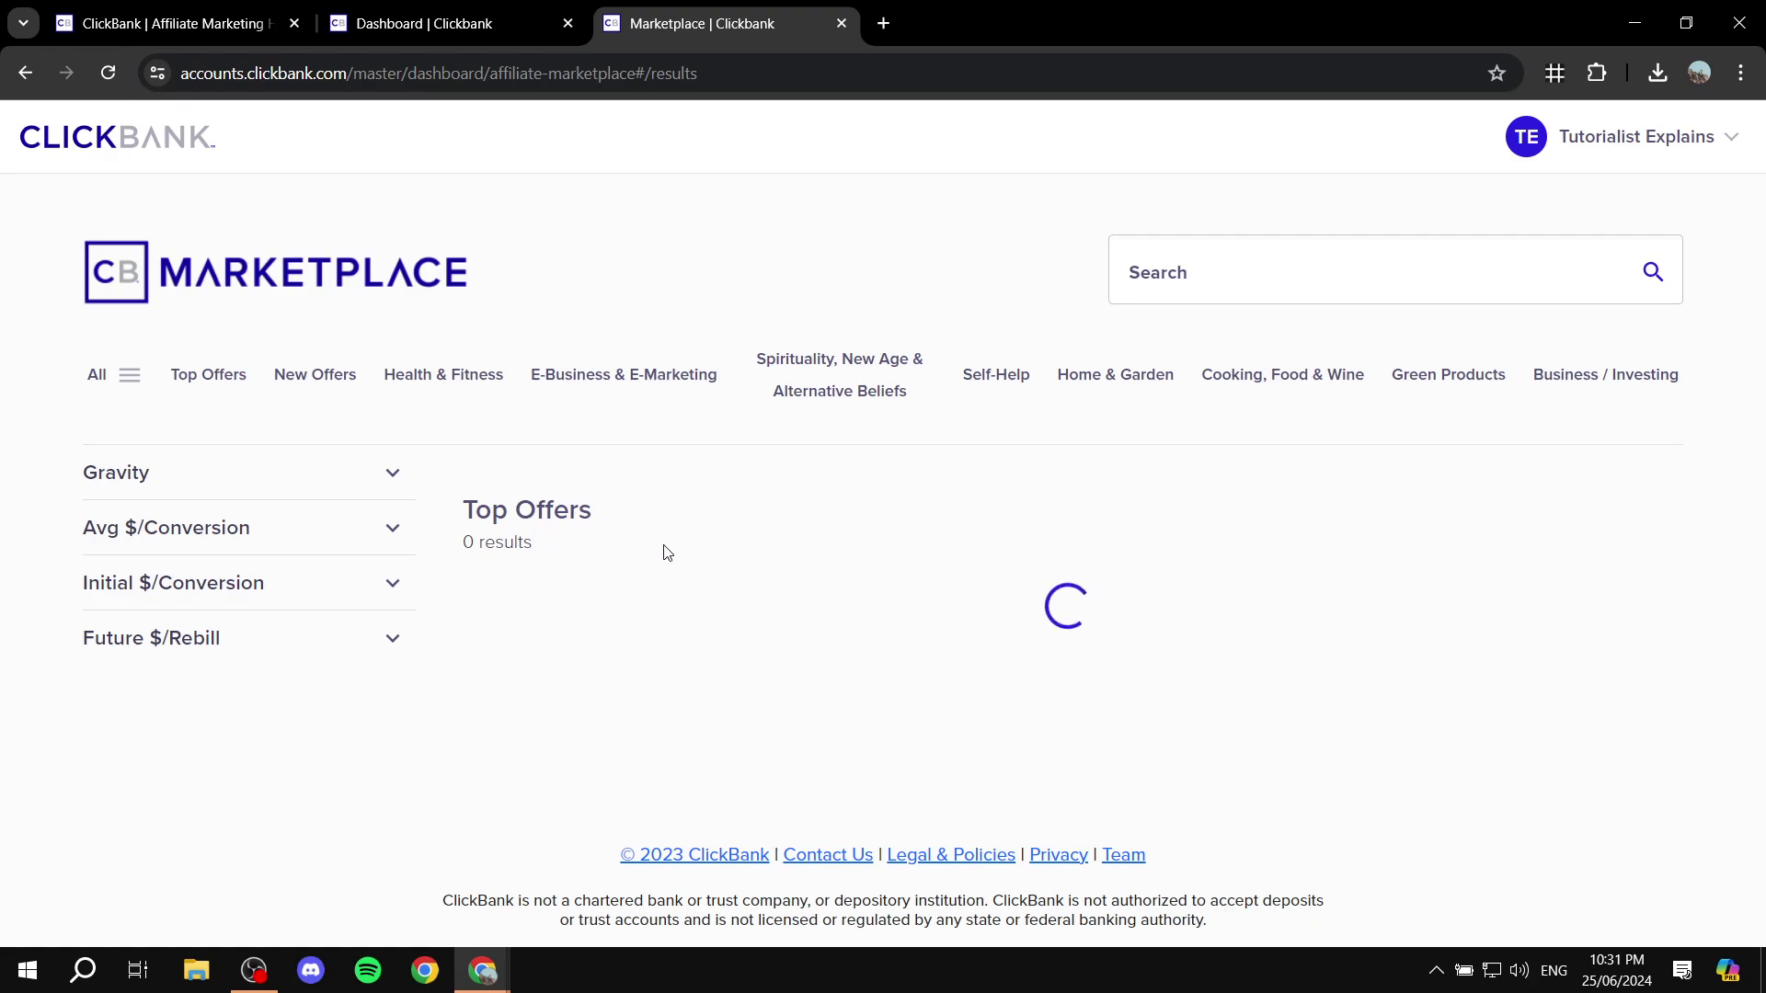
- Browse the Top Offers results and examine the Java Burn offer's gravity score and its average earnings per conversion
scroll(891, 486, down, 1)
scroll(791, 515, down, 5)
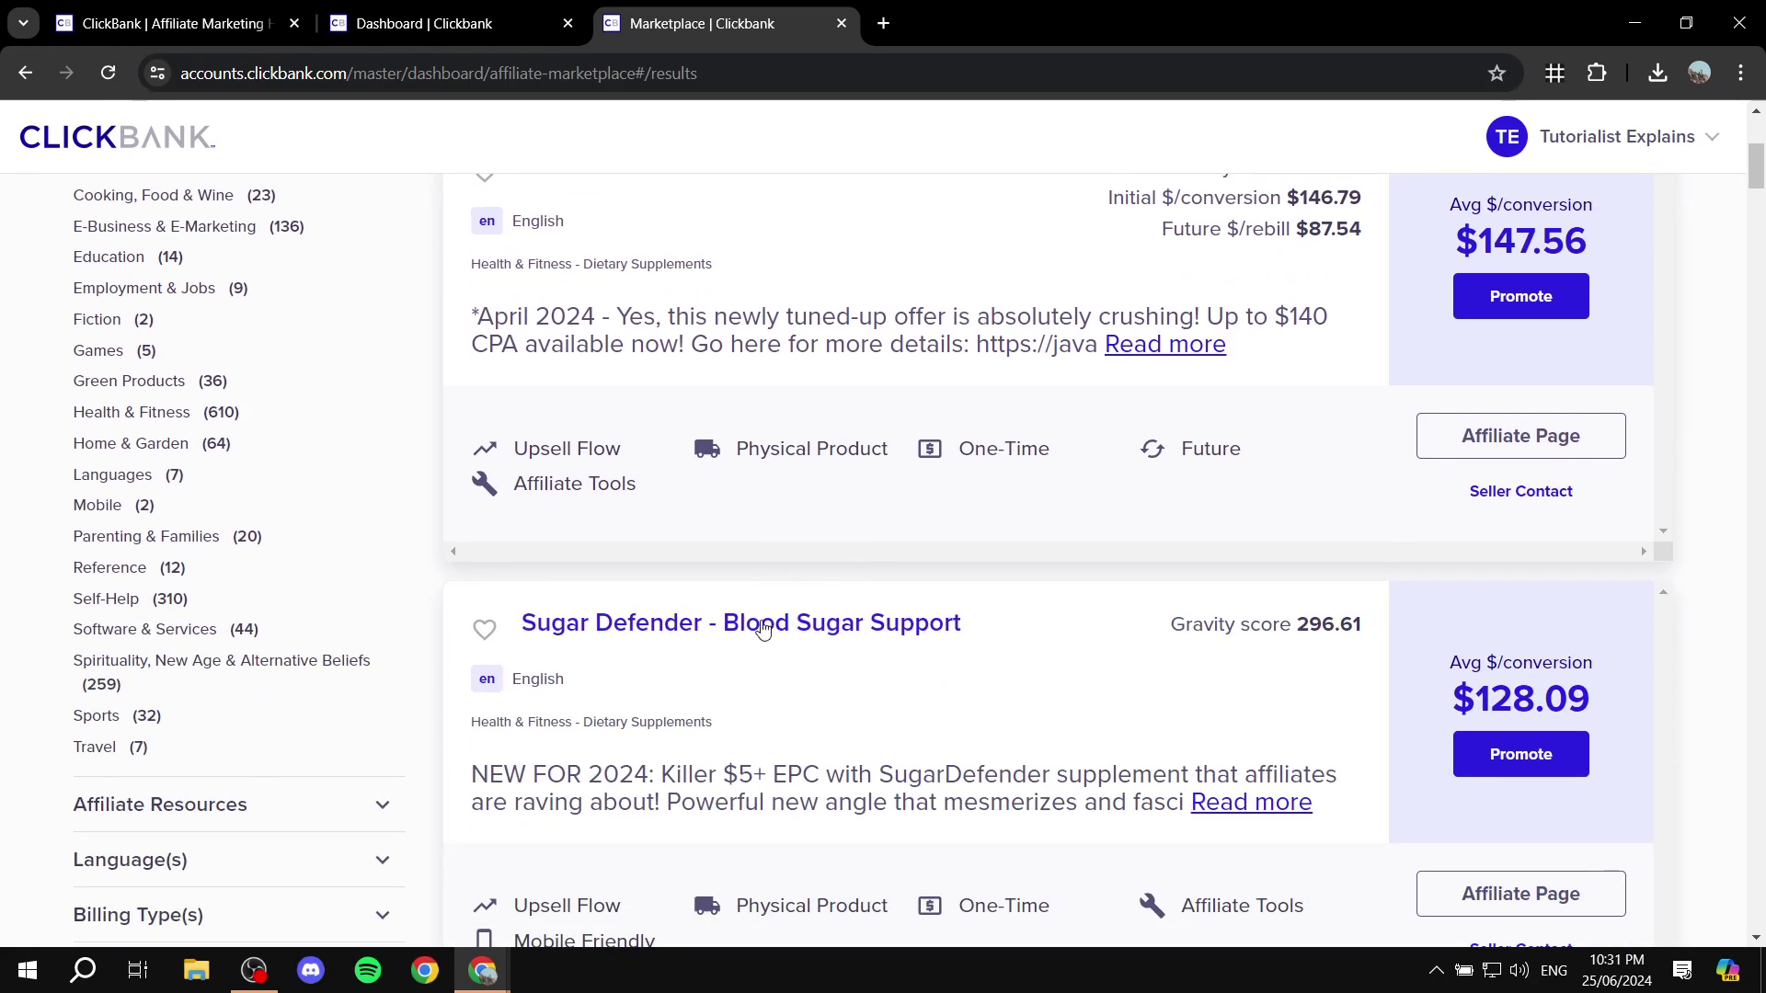
scroll(725, 483, down, 1)
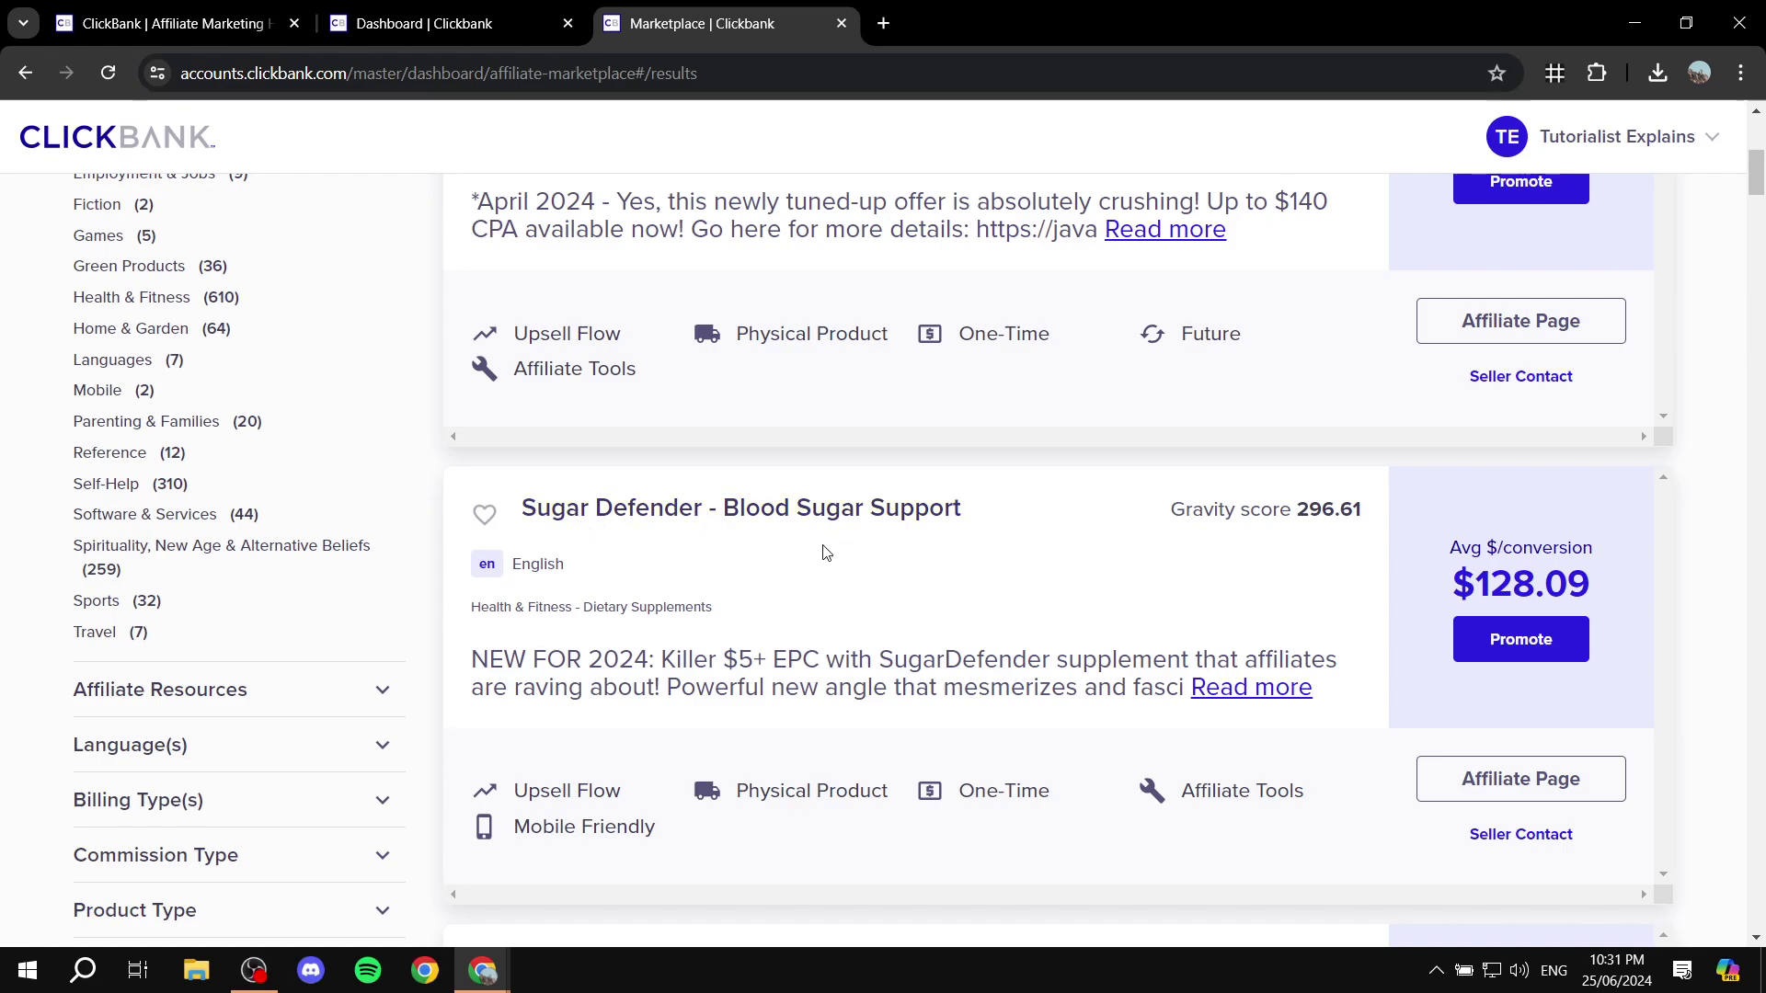
scroll(1207, 542, up, 5)
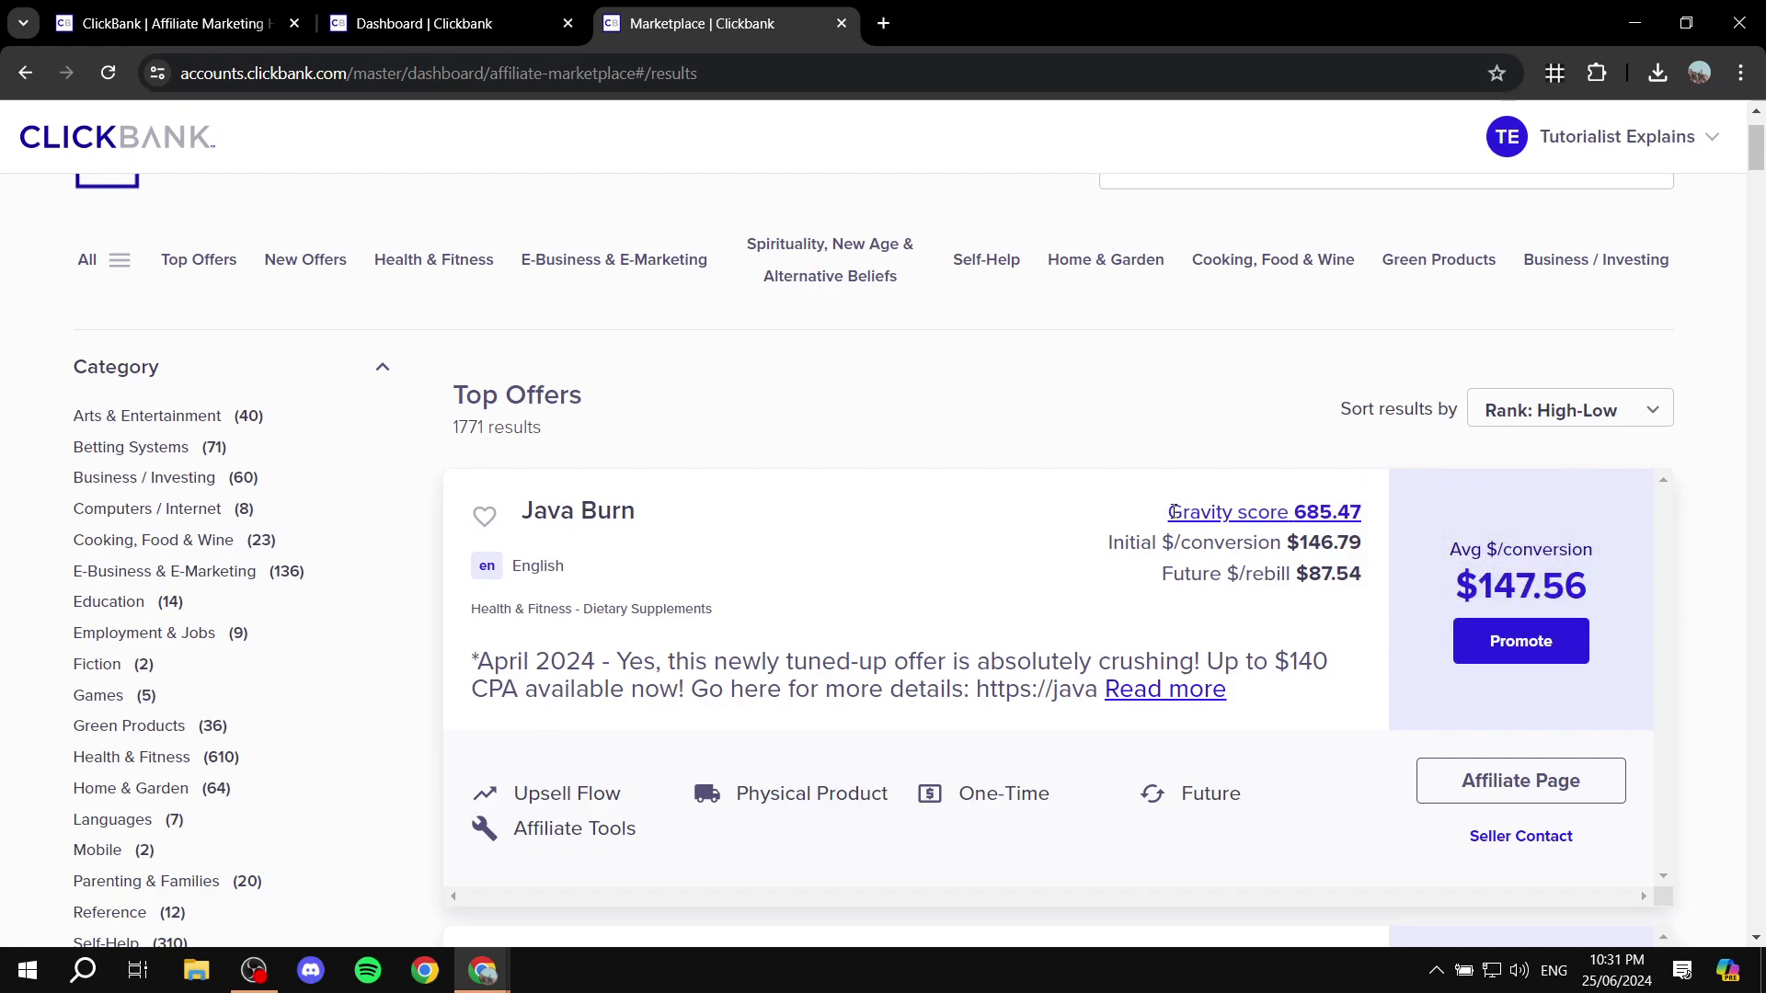
mouse_move(1320, 510)
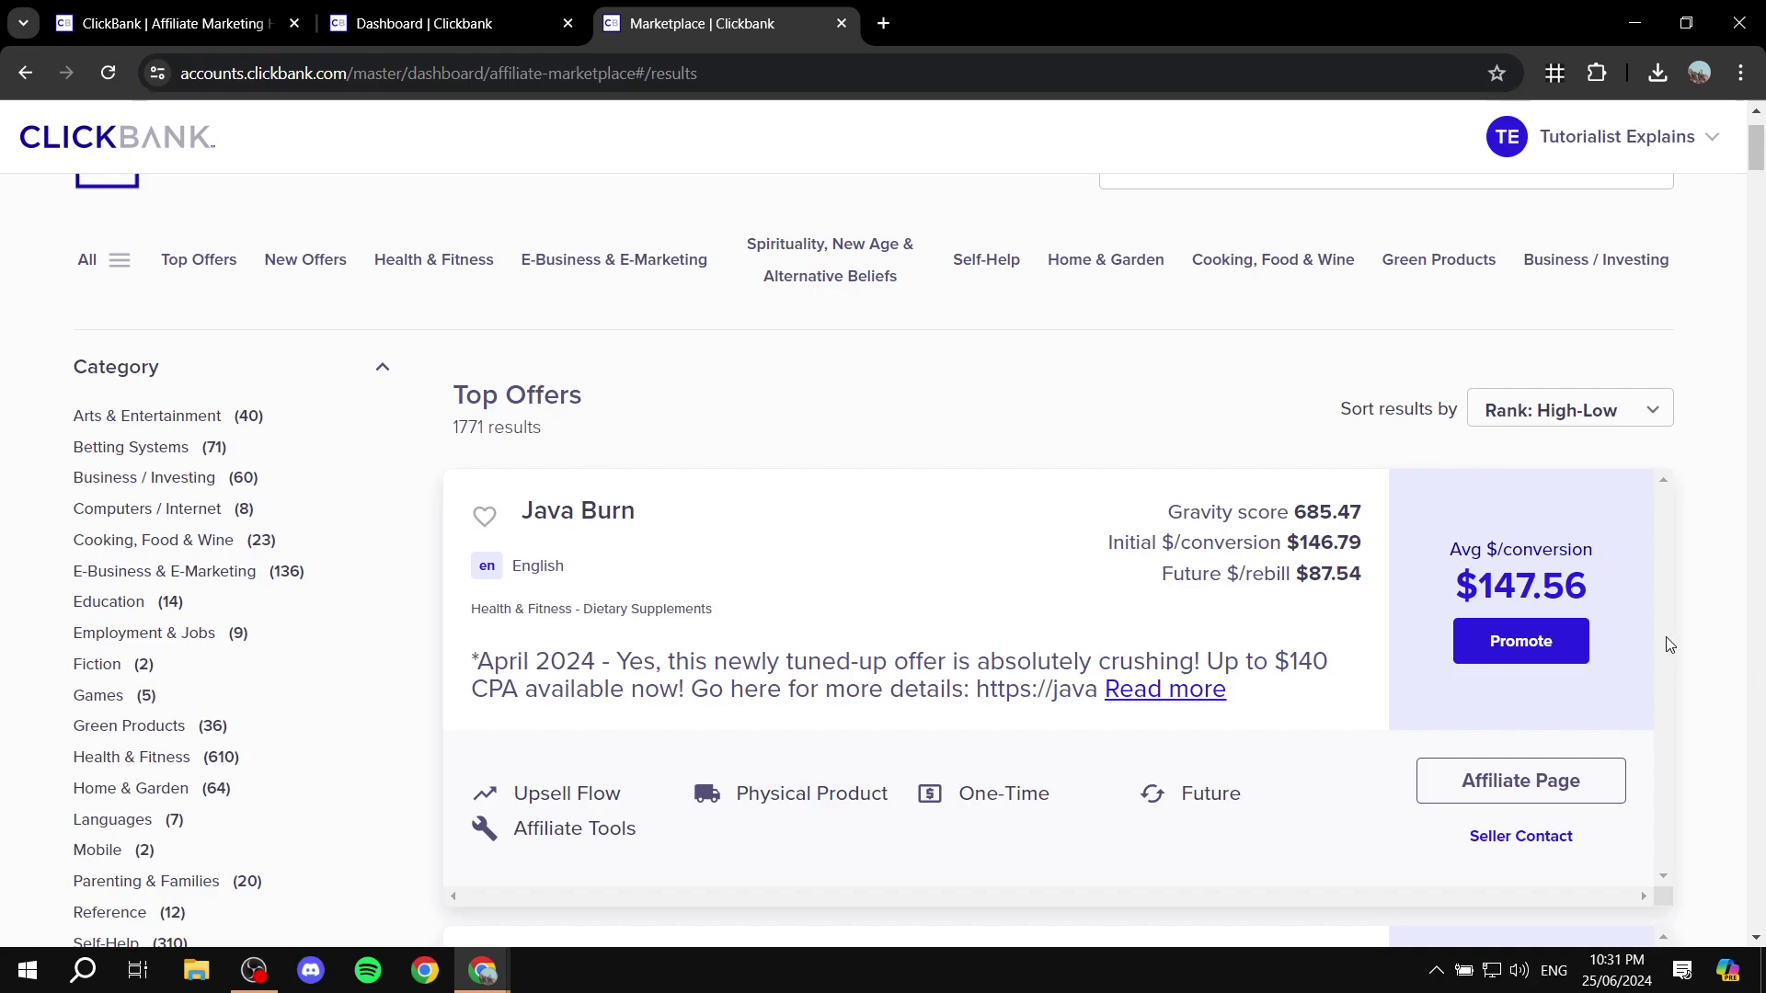
mouse_move(1622, 547)
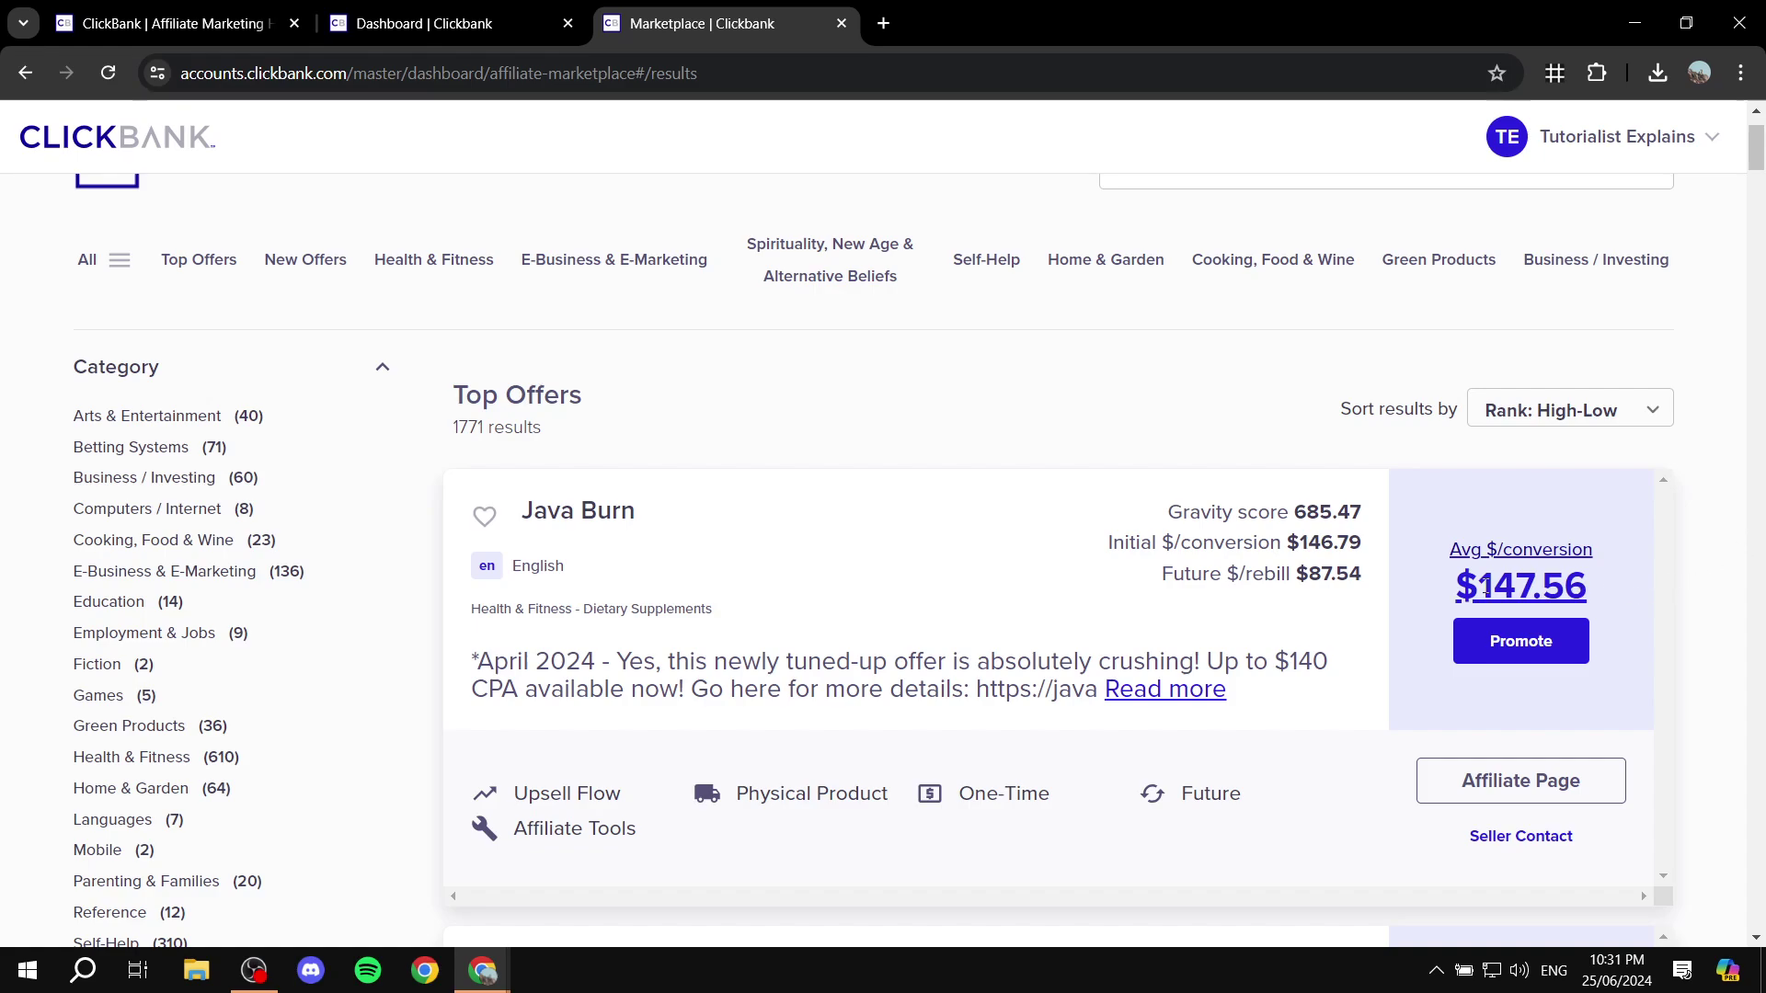
mouse_move(1490, 589)
drag(1617, 579, 1421, 579)
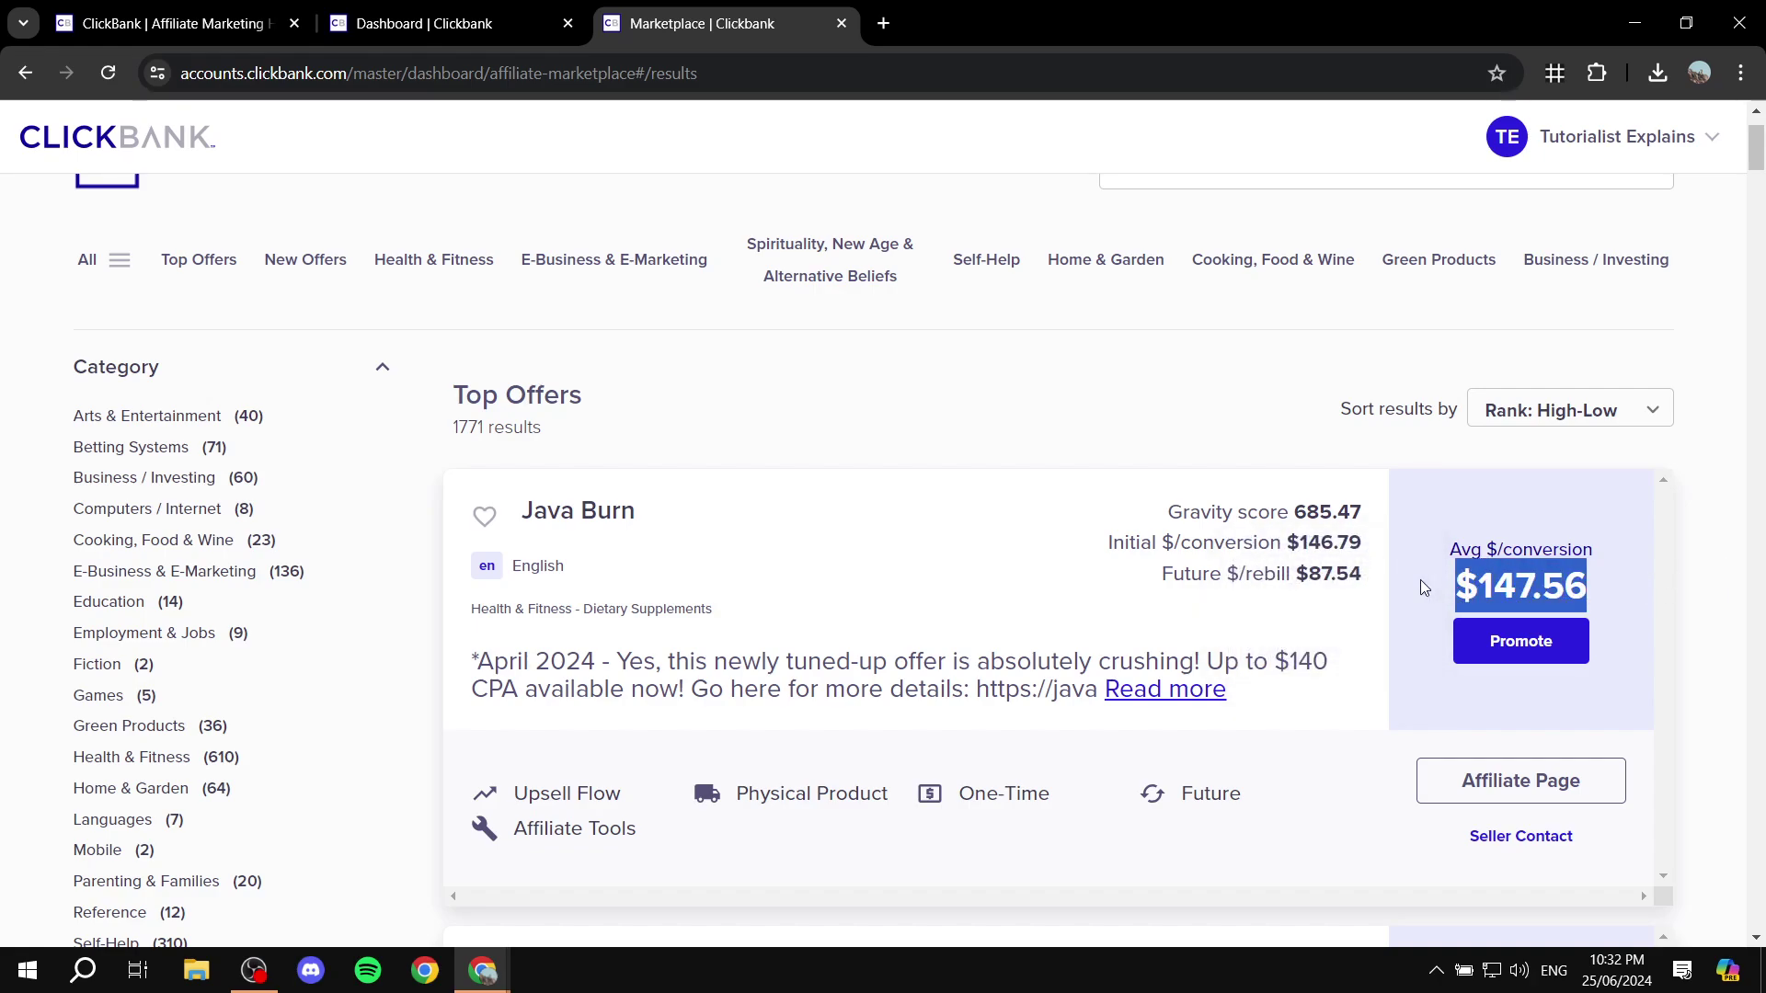
click(1709, 574)
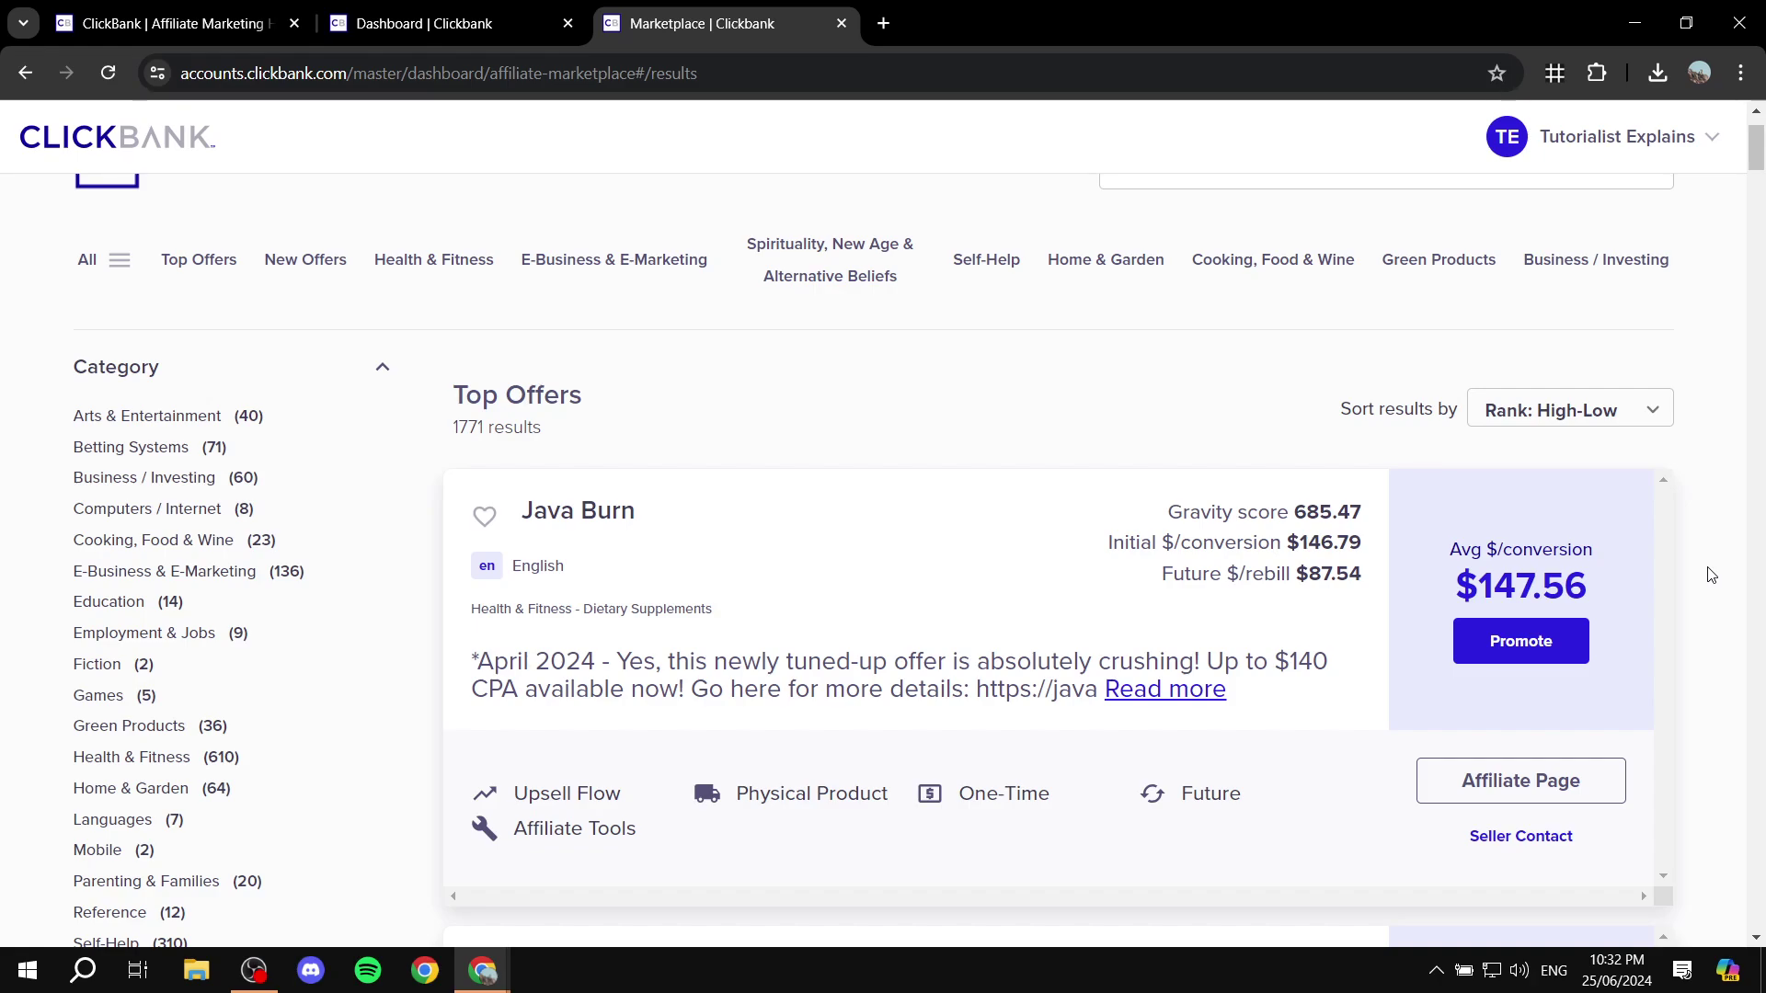
mouse_move(1339, 503)
- Expand the full description of the Sugar Defender - Blood Sugar Support offer
scroll(1325, 547, down, 1)
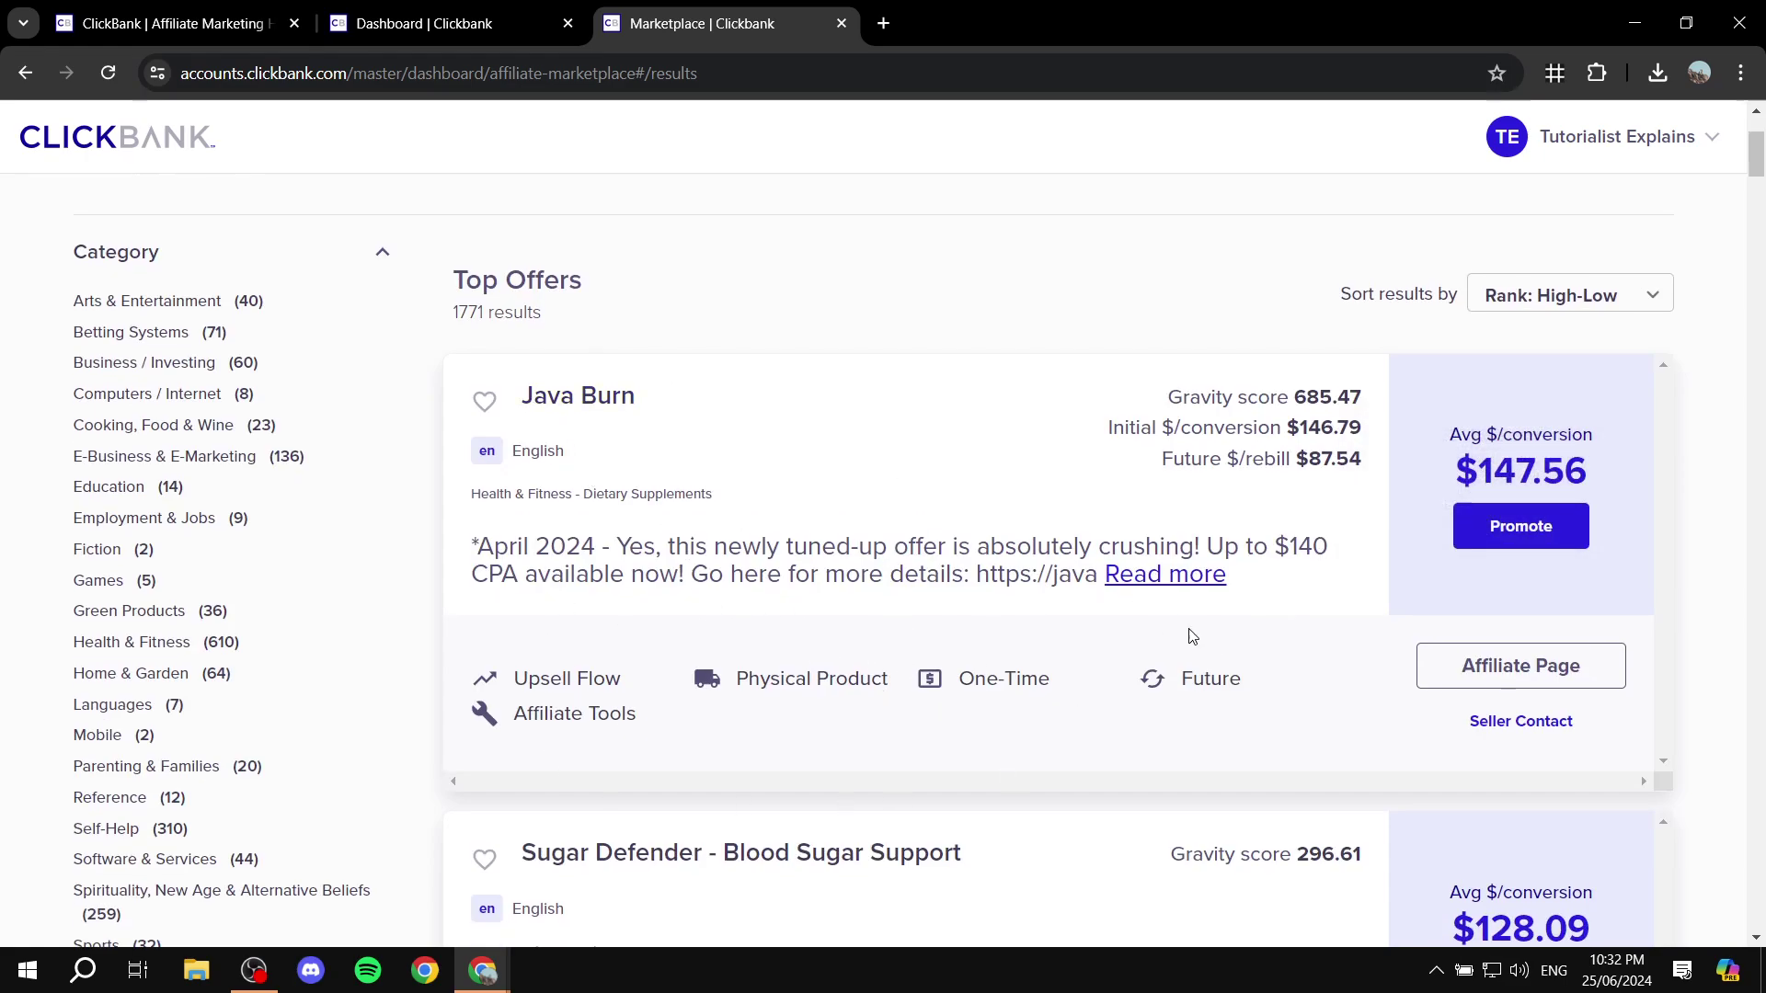
scroll(1380, 662, down, 5)
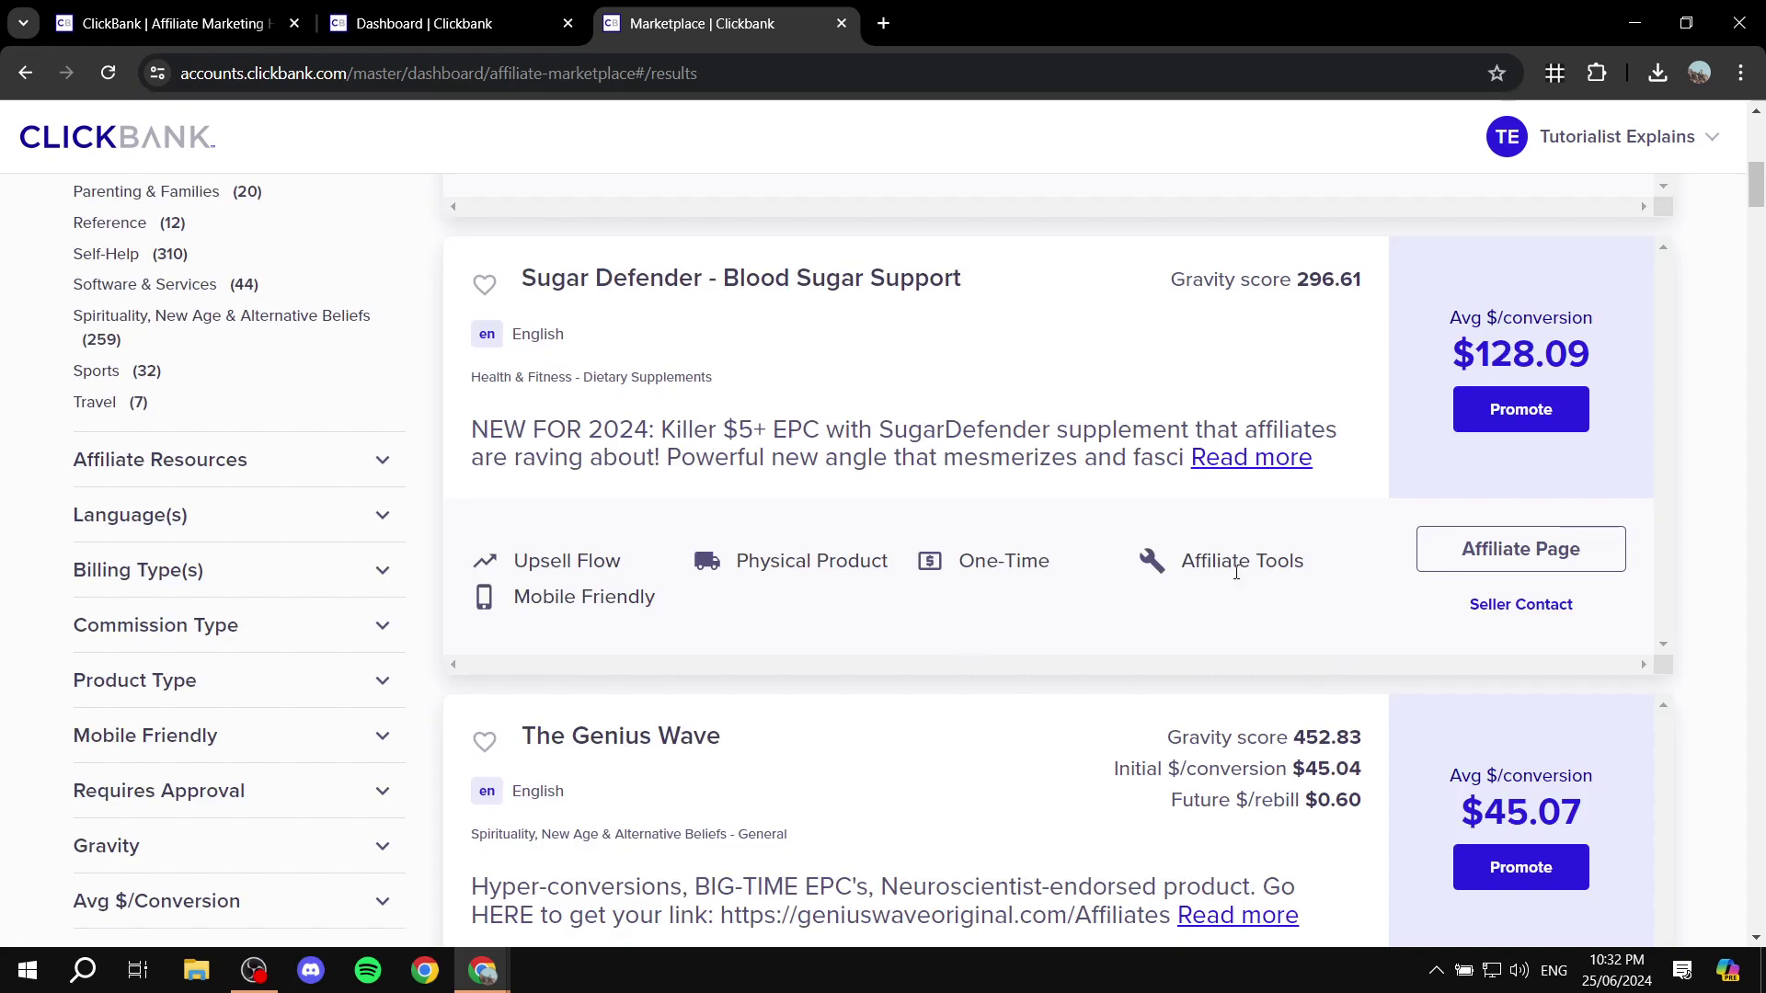
click(1201, 459)
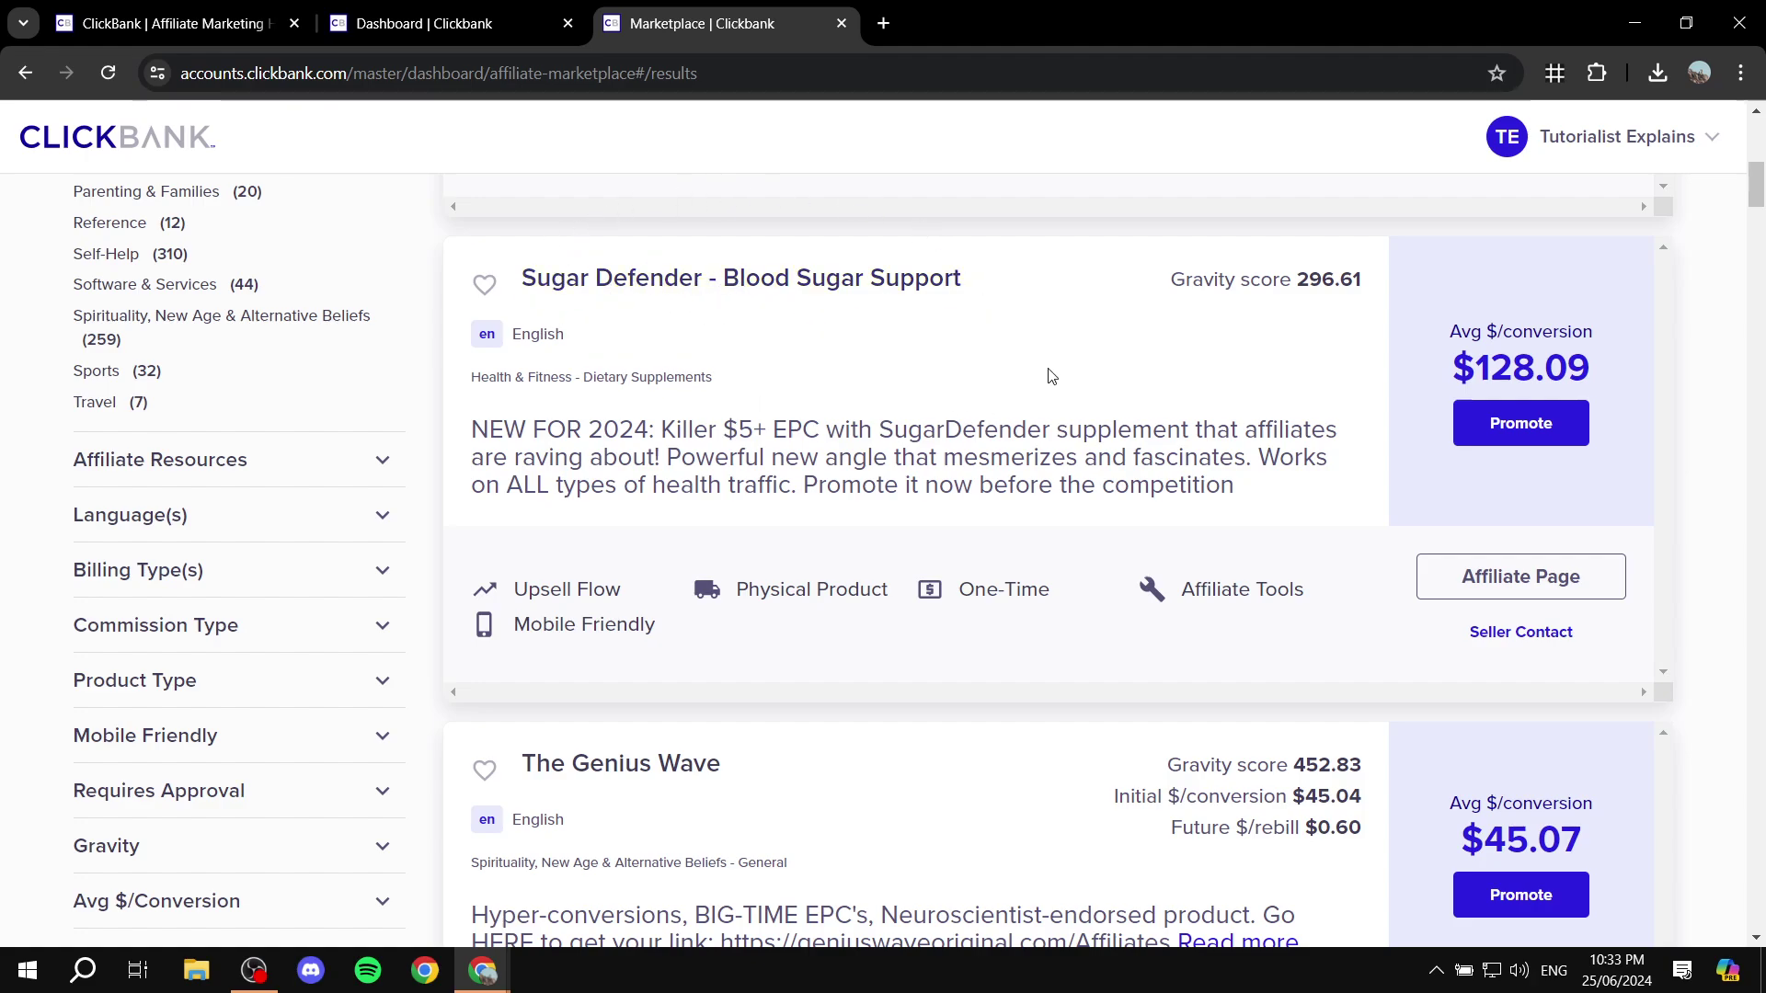
- Open Sugar Defender's affiliate page and examine its hoplink instructions, affiliate link form, tracking pixel information, and country and device demographics
click(1503, 583)
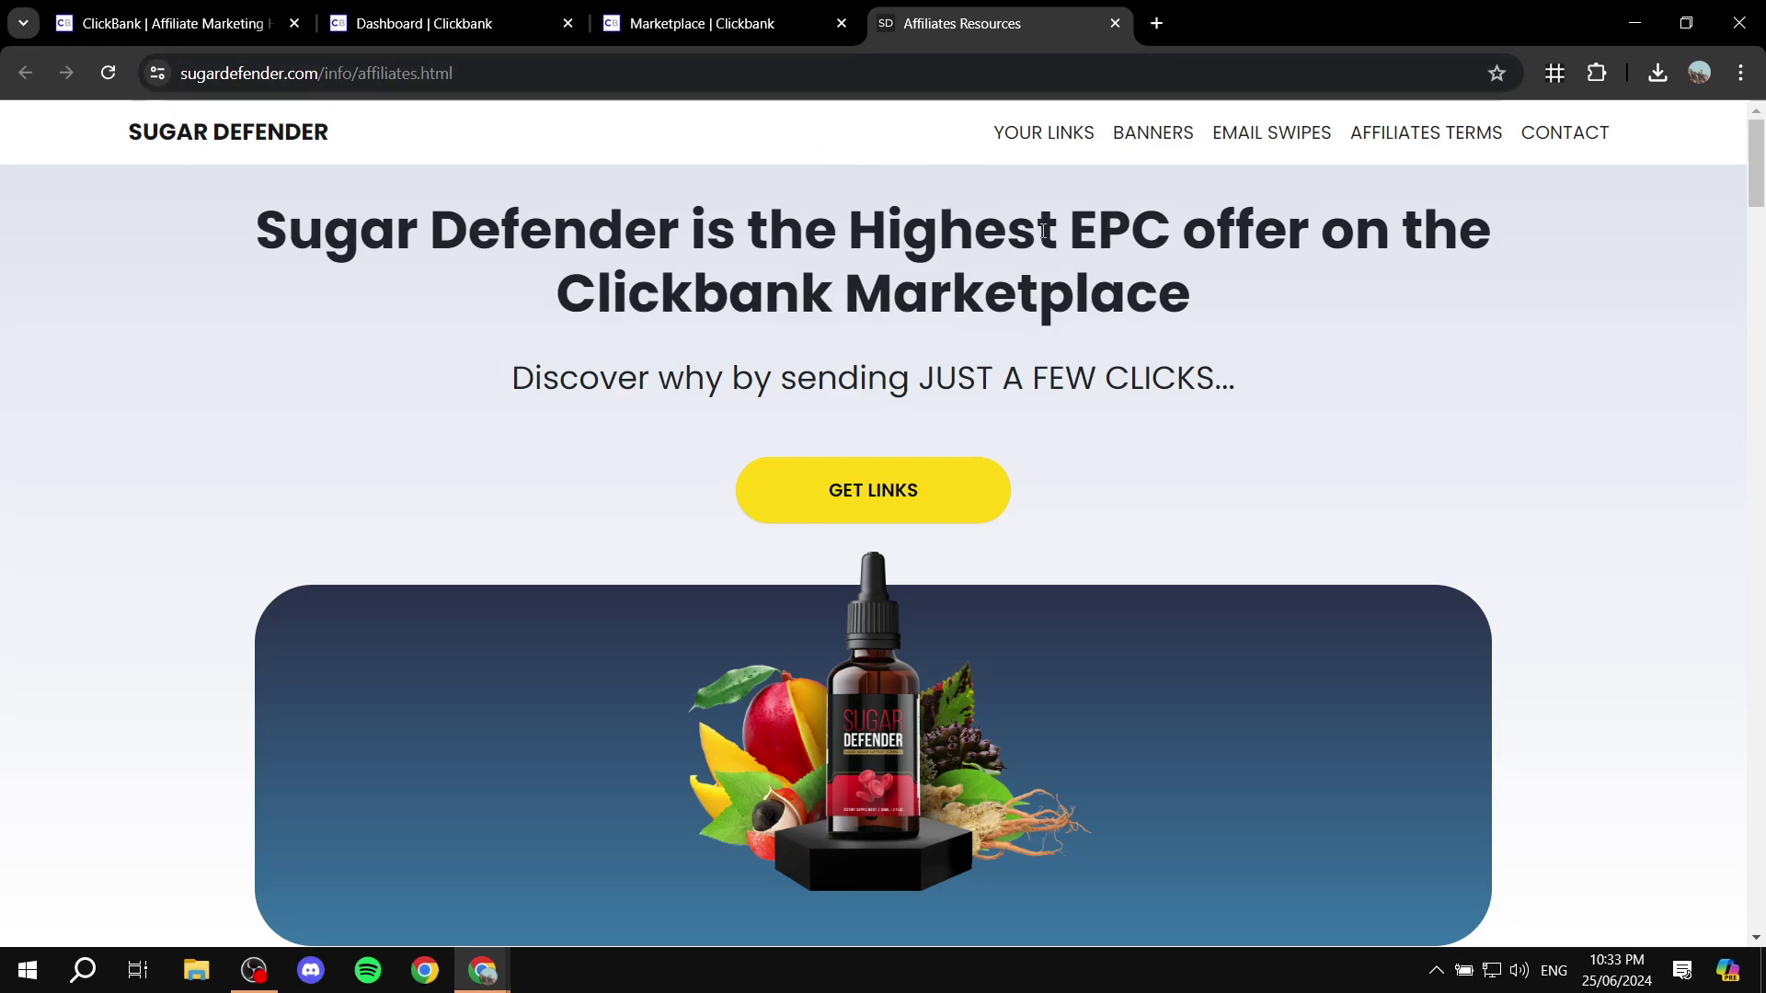
scroll(355, 291, down, 9)
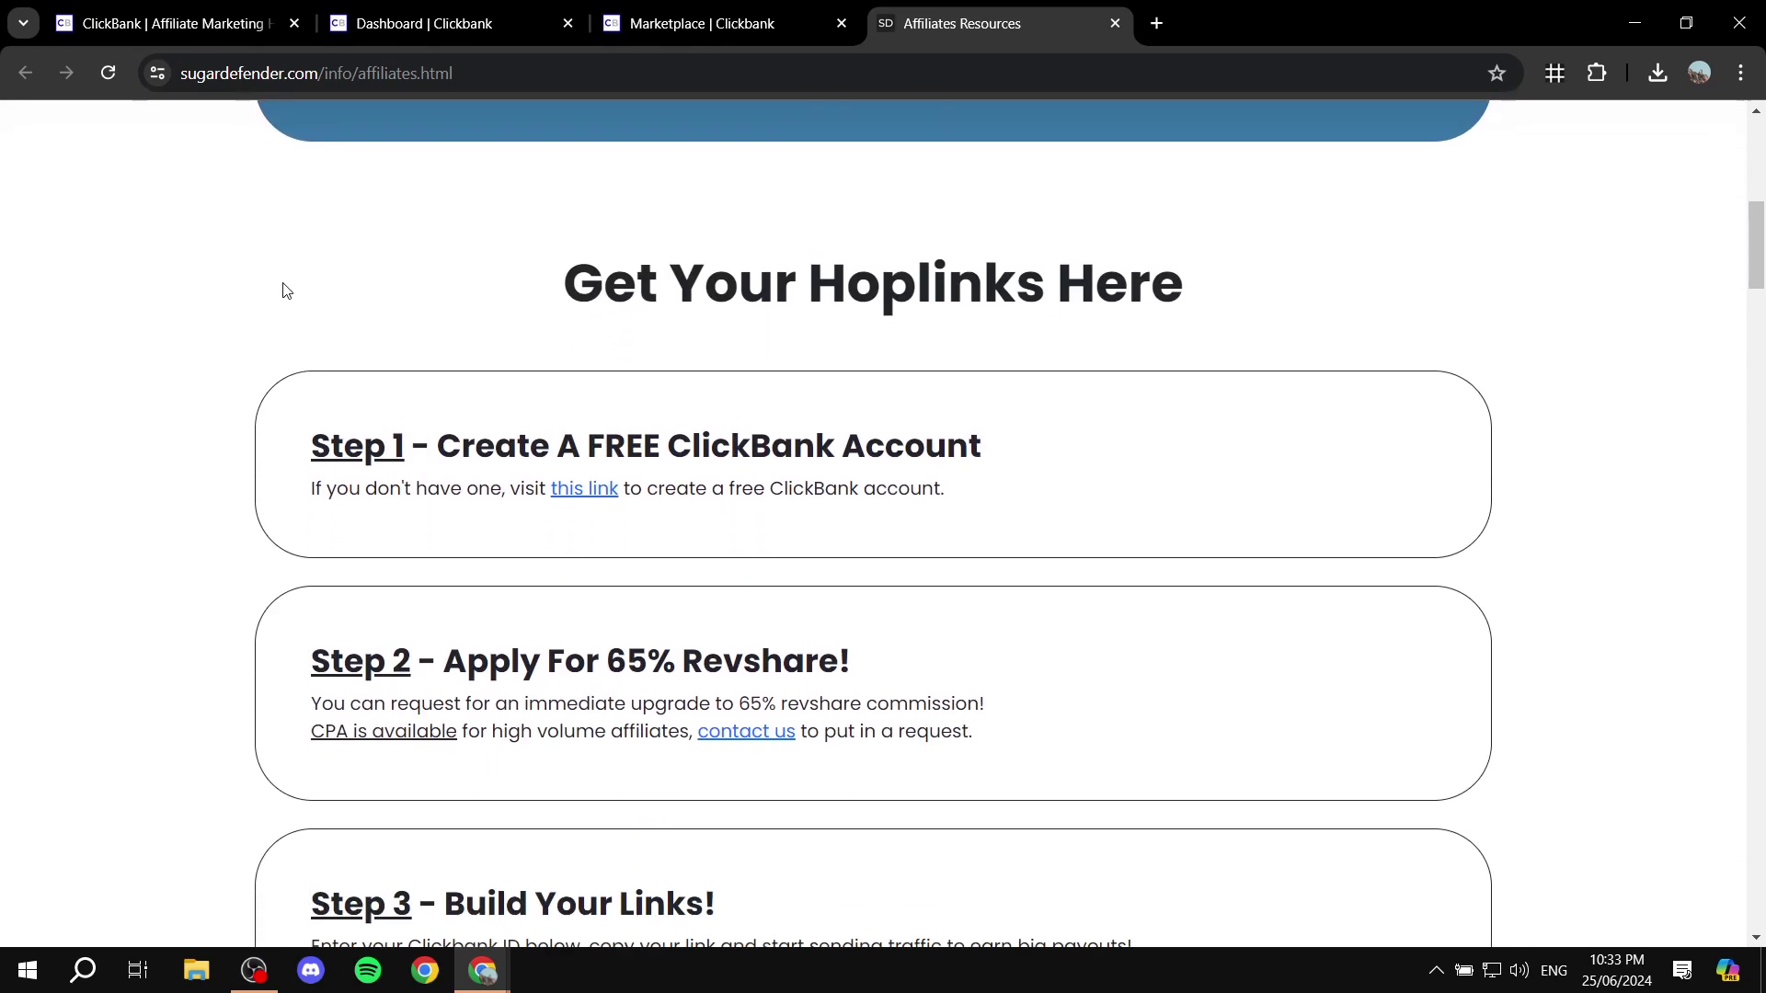
scroll(333, 272, down, 3)
scroll(460, 293, down, 8)
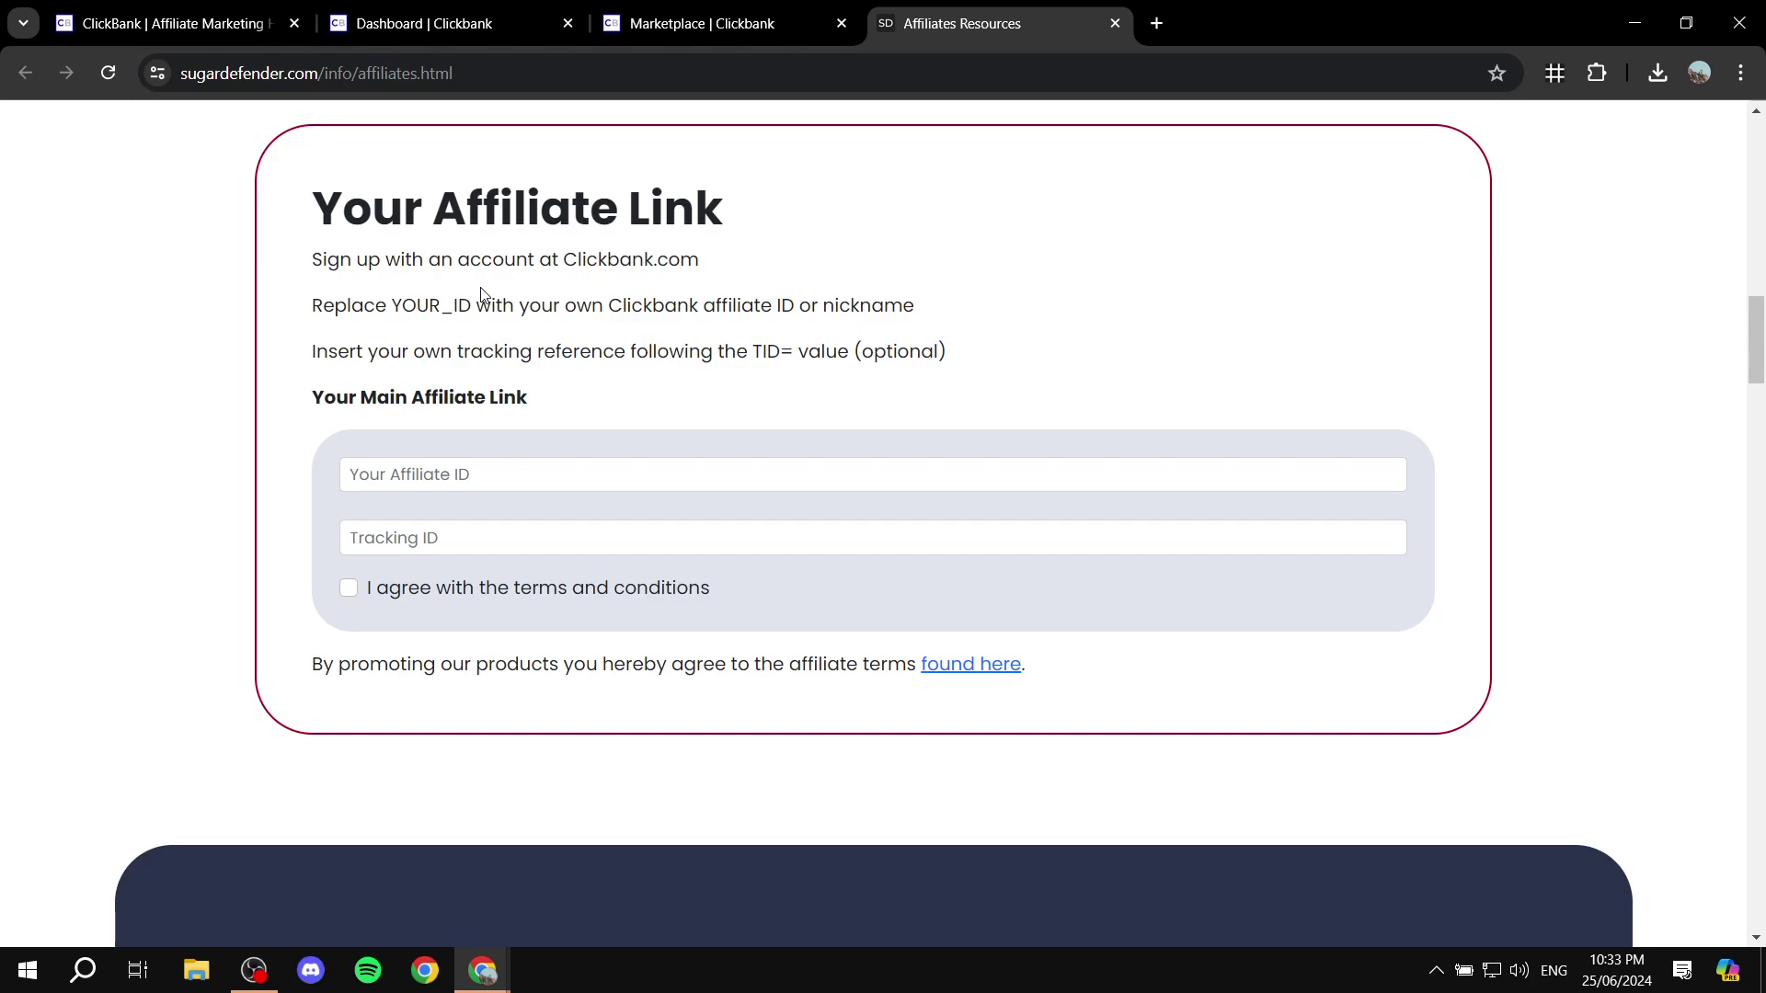
scroll(524, 528, down, 8)
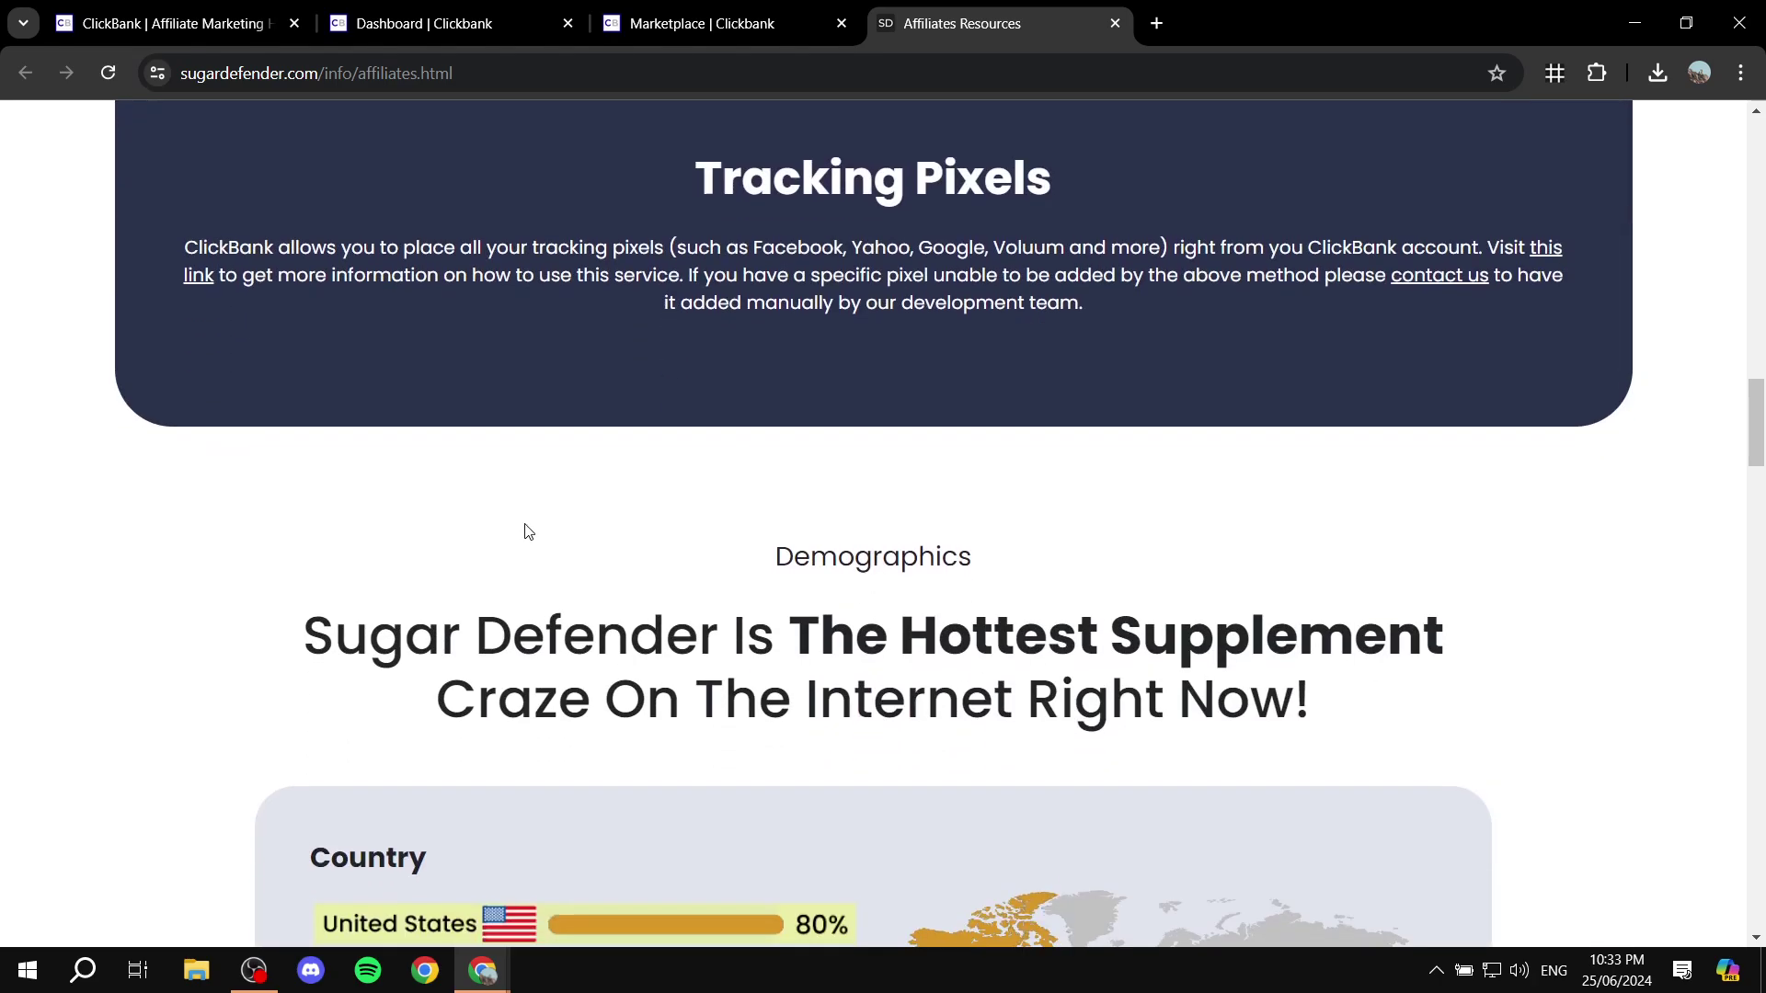
scroll(736, 384, down, 6)
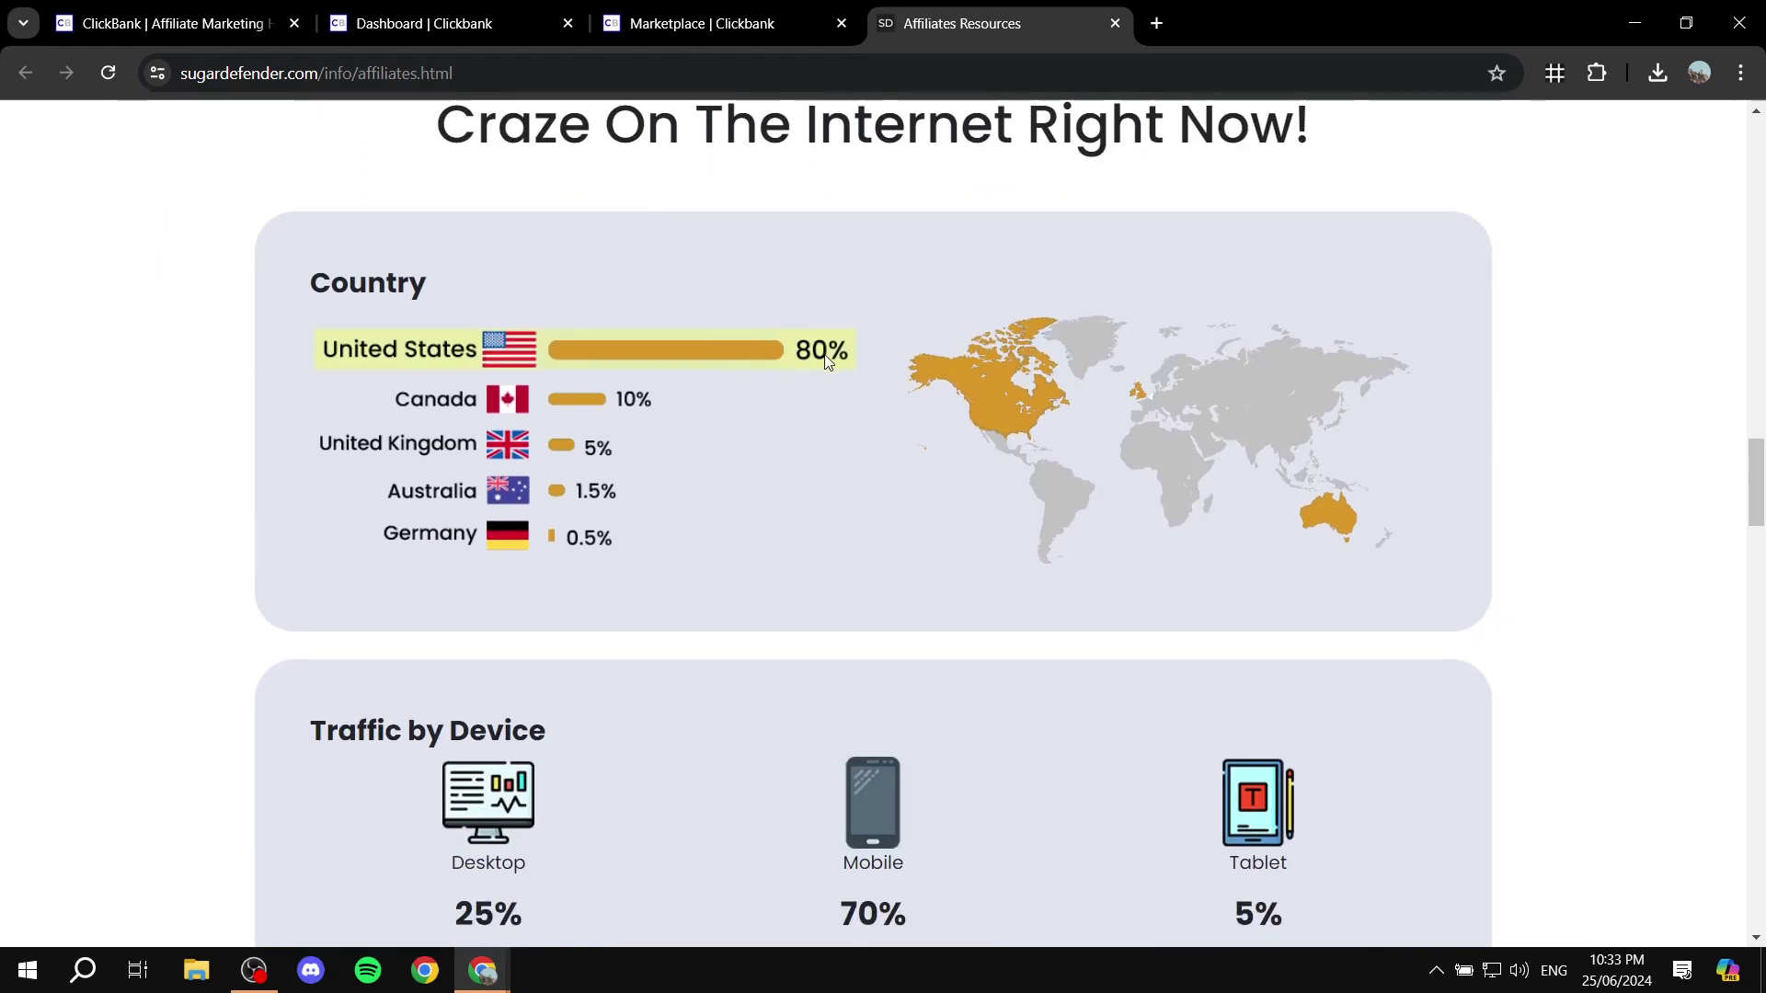
scroll(792, 363, down, 6)
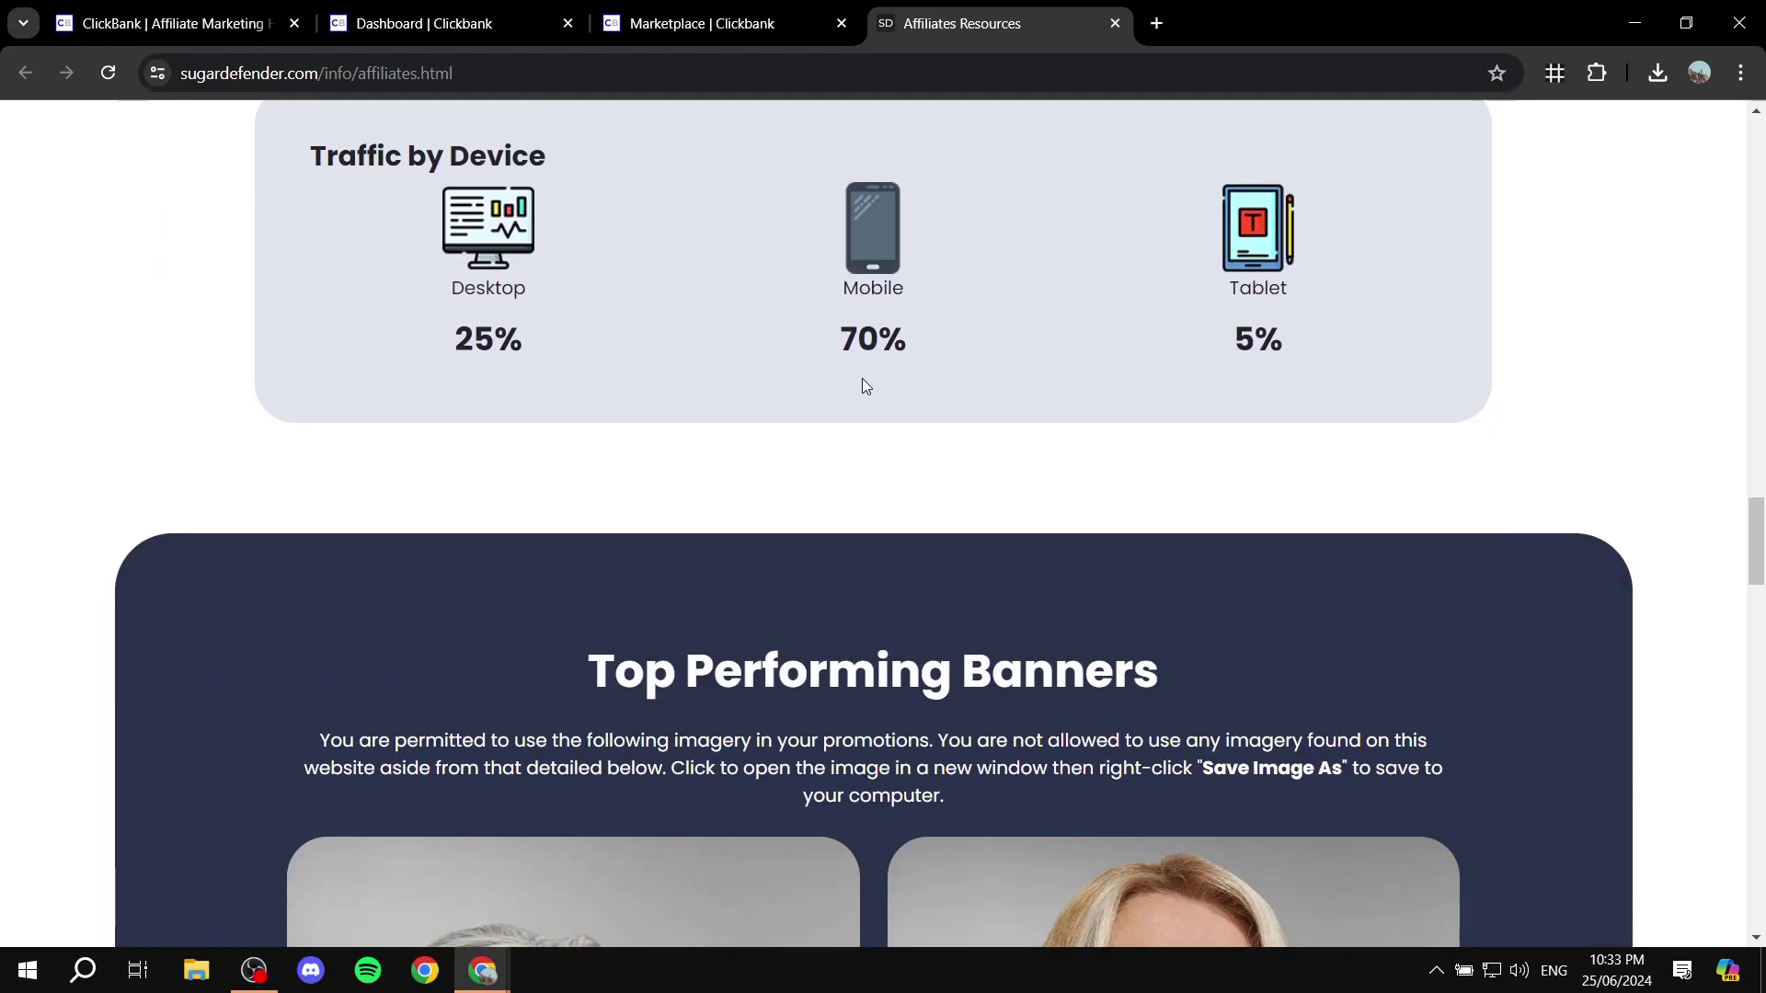
scroll(561, 384, up, 2)
scroll(550, 358, up, 5)
scroll(763, 315, up, 1)
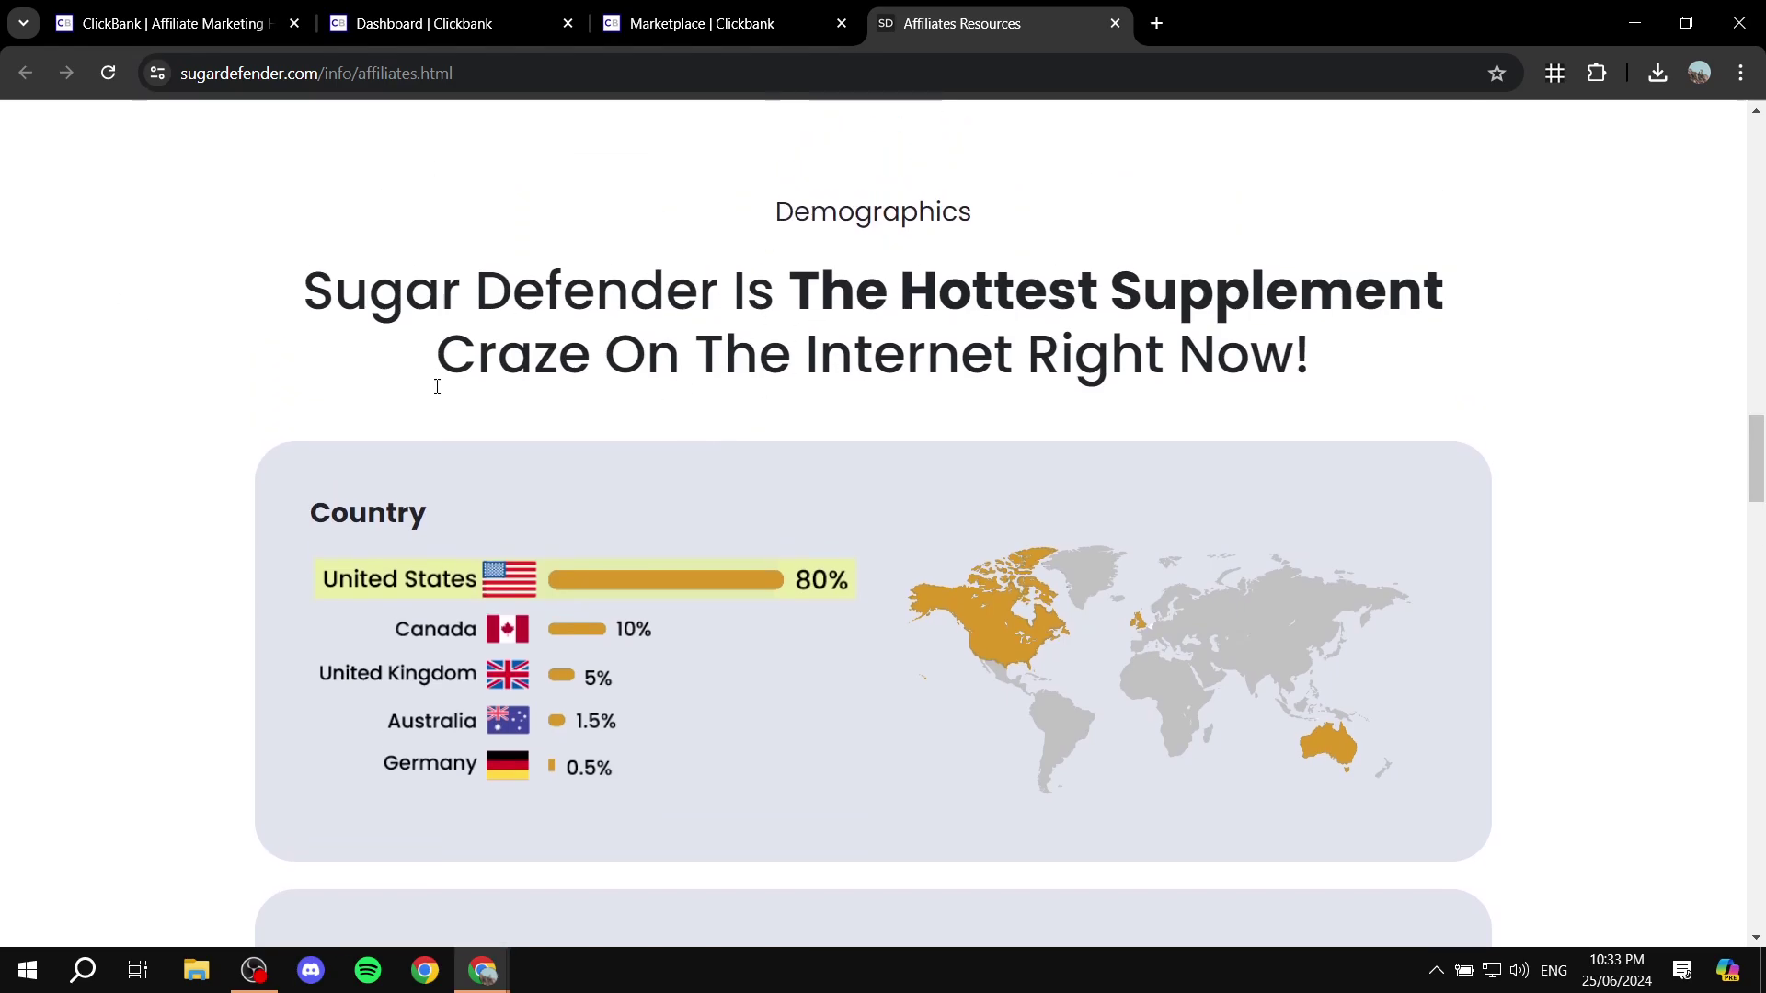
scroll(994, 342, up, 7)
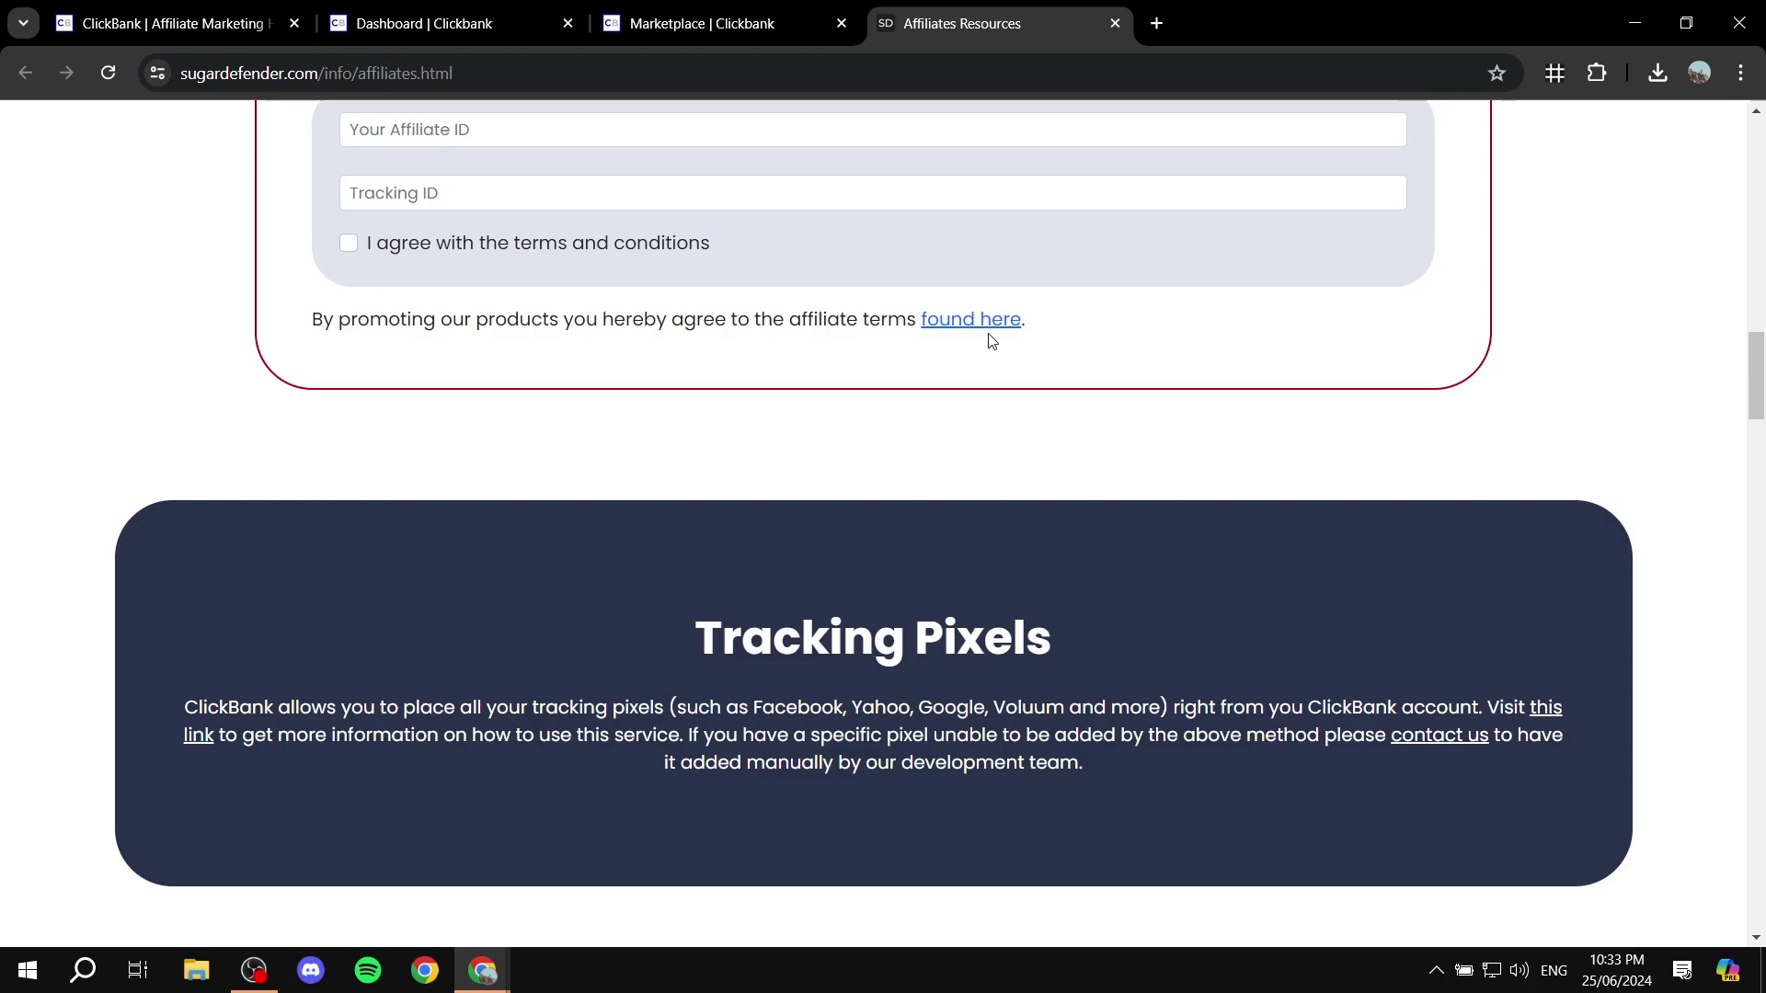
- Review Sugar Defender's promotional banners, do-not-ship country list and affiliate terms, and return to the marketplace results
scroll(992, 340, down, 15)
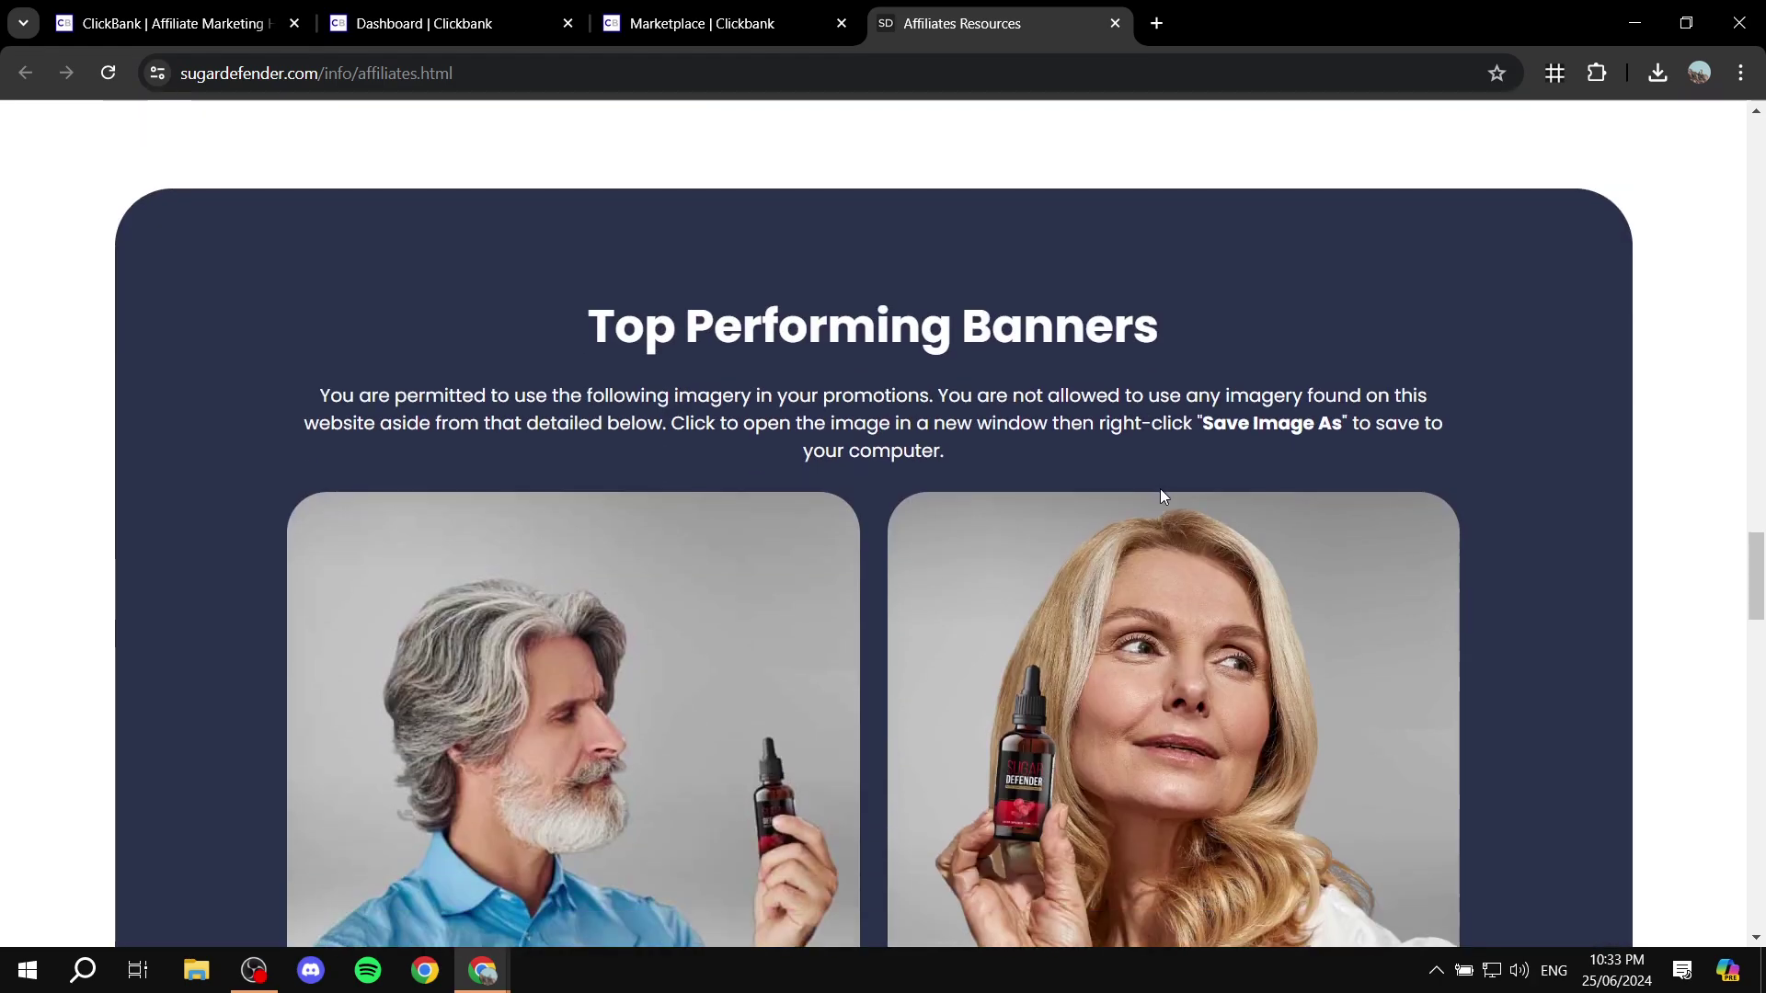
scroll(776, 544, down, 5)
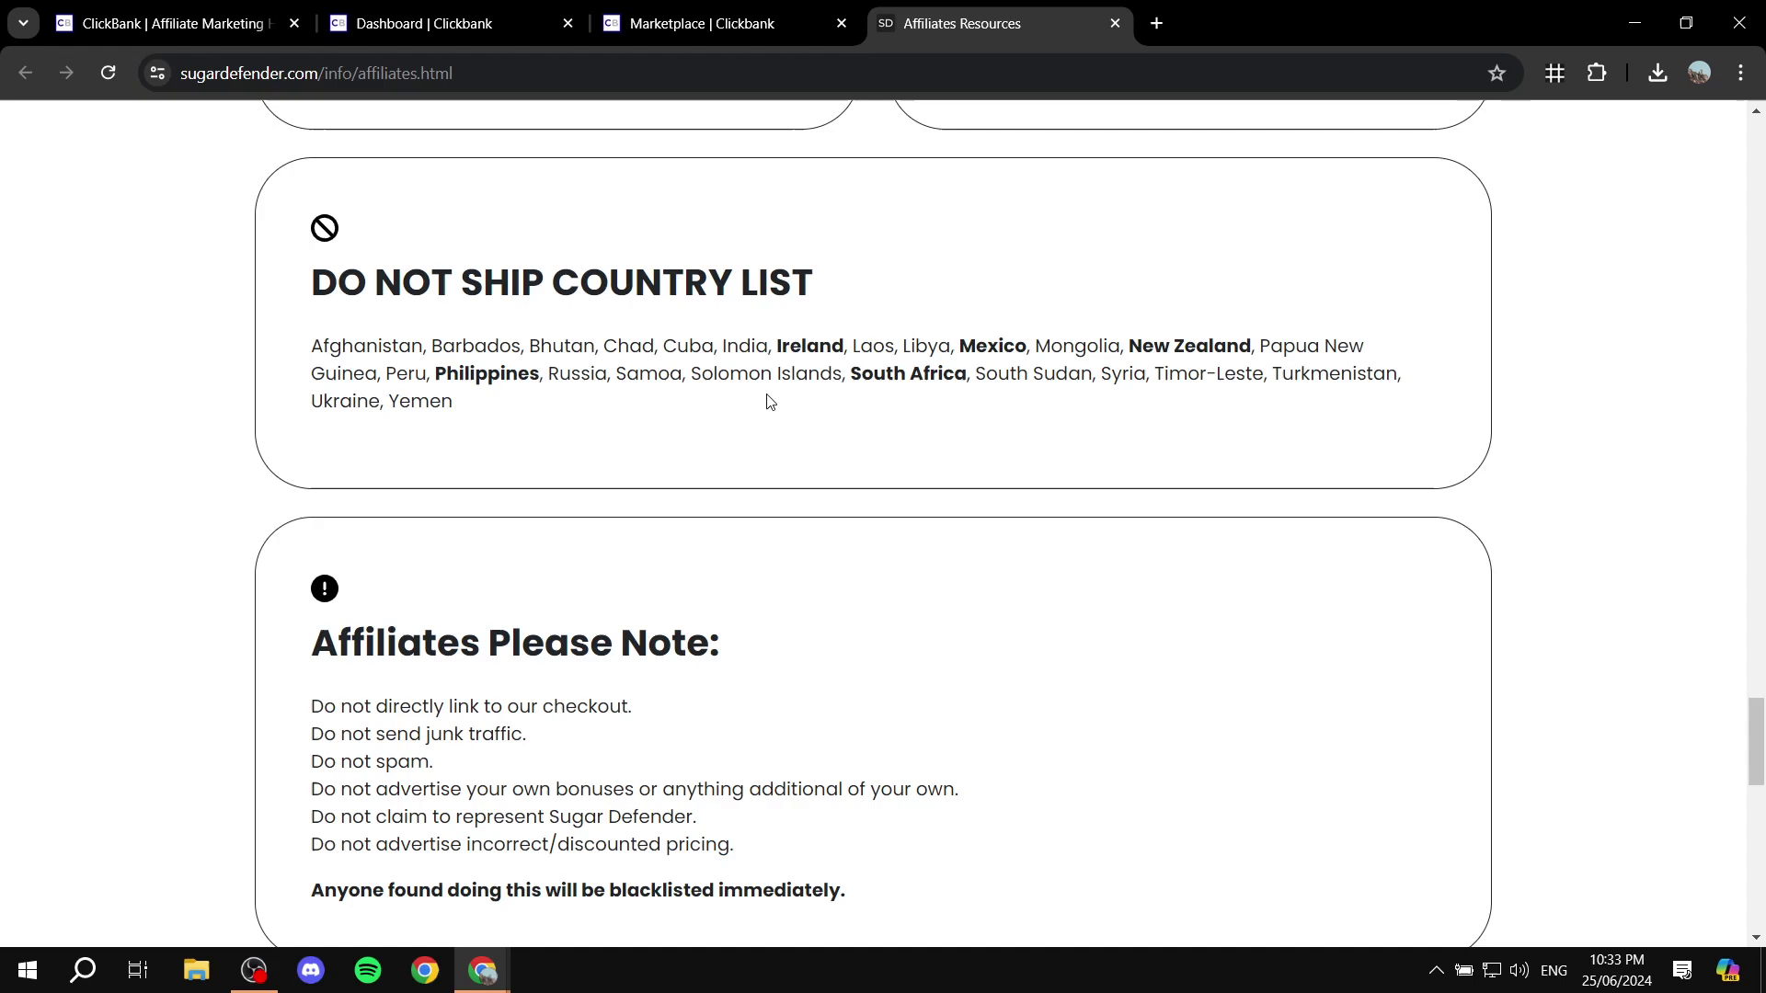
scroll(830, 448, down, 7)
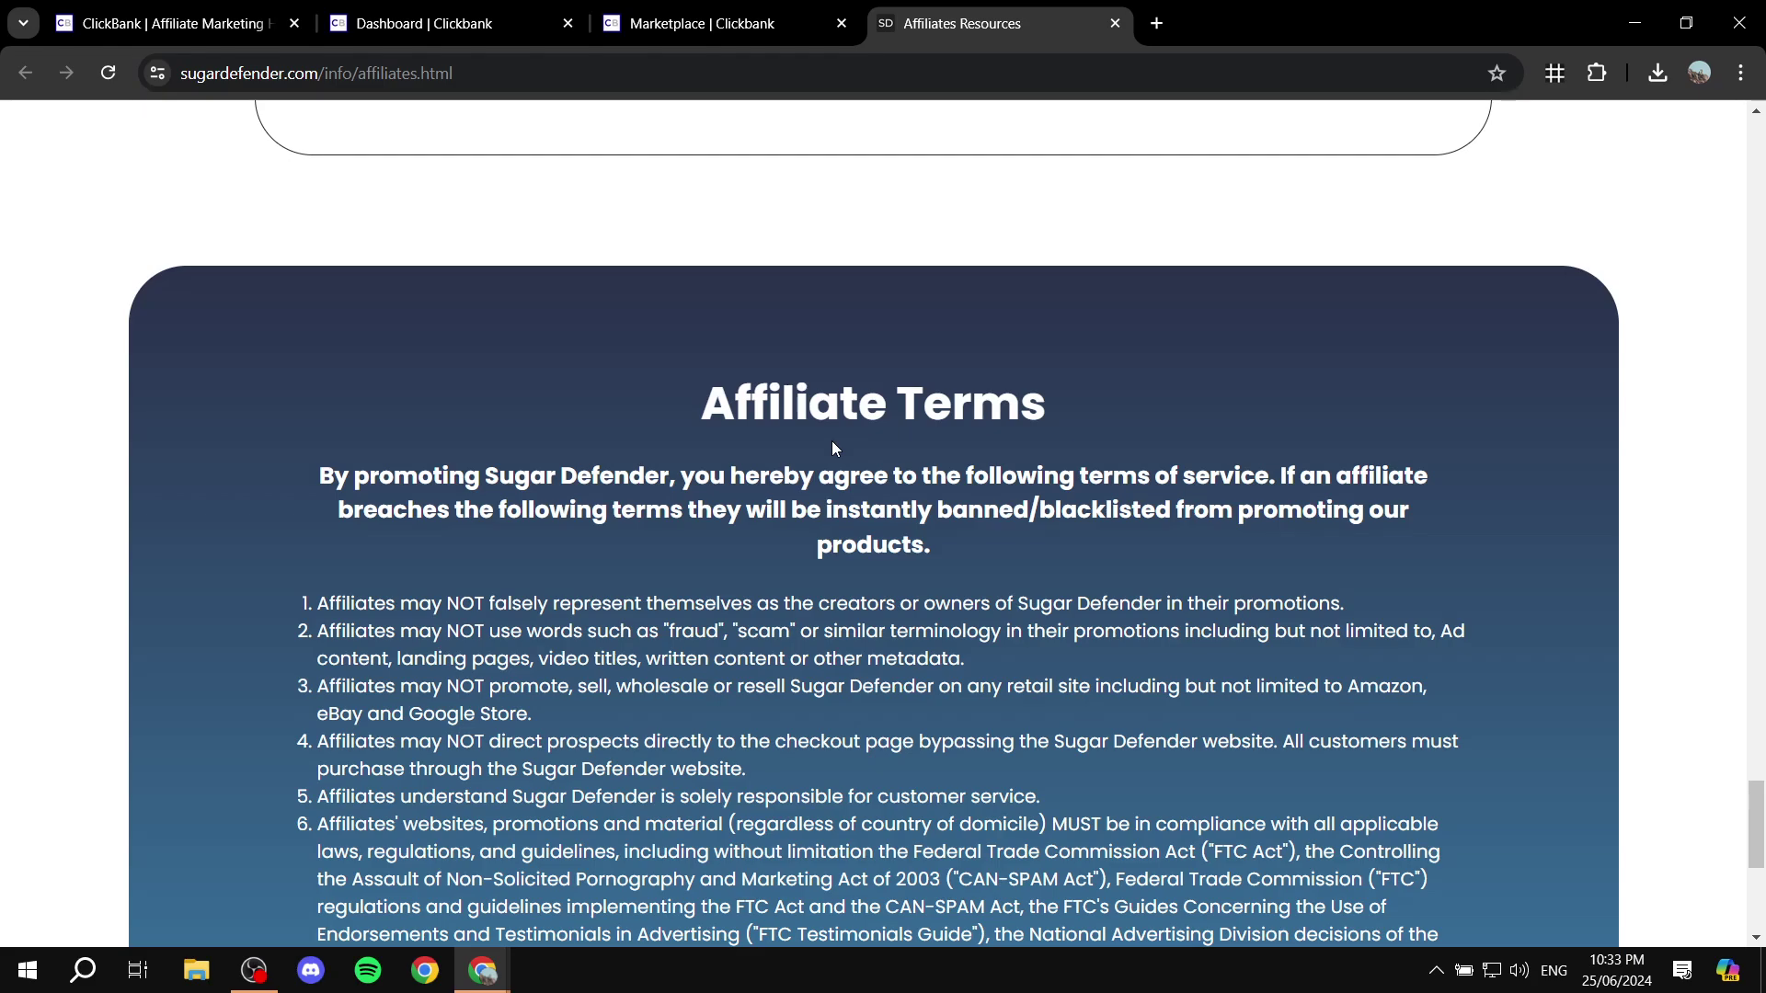
scroll(832, 446, down, 5)
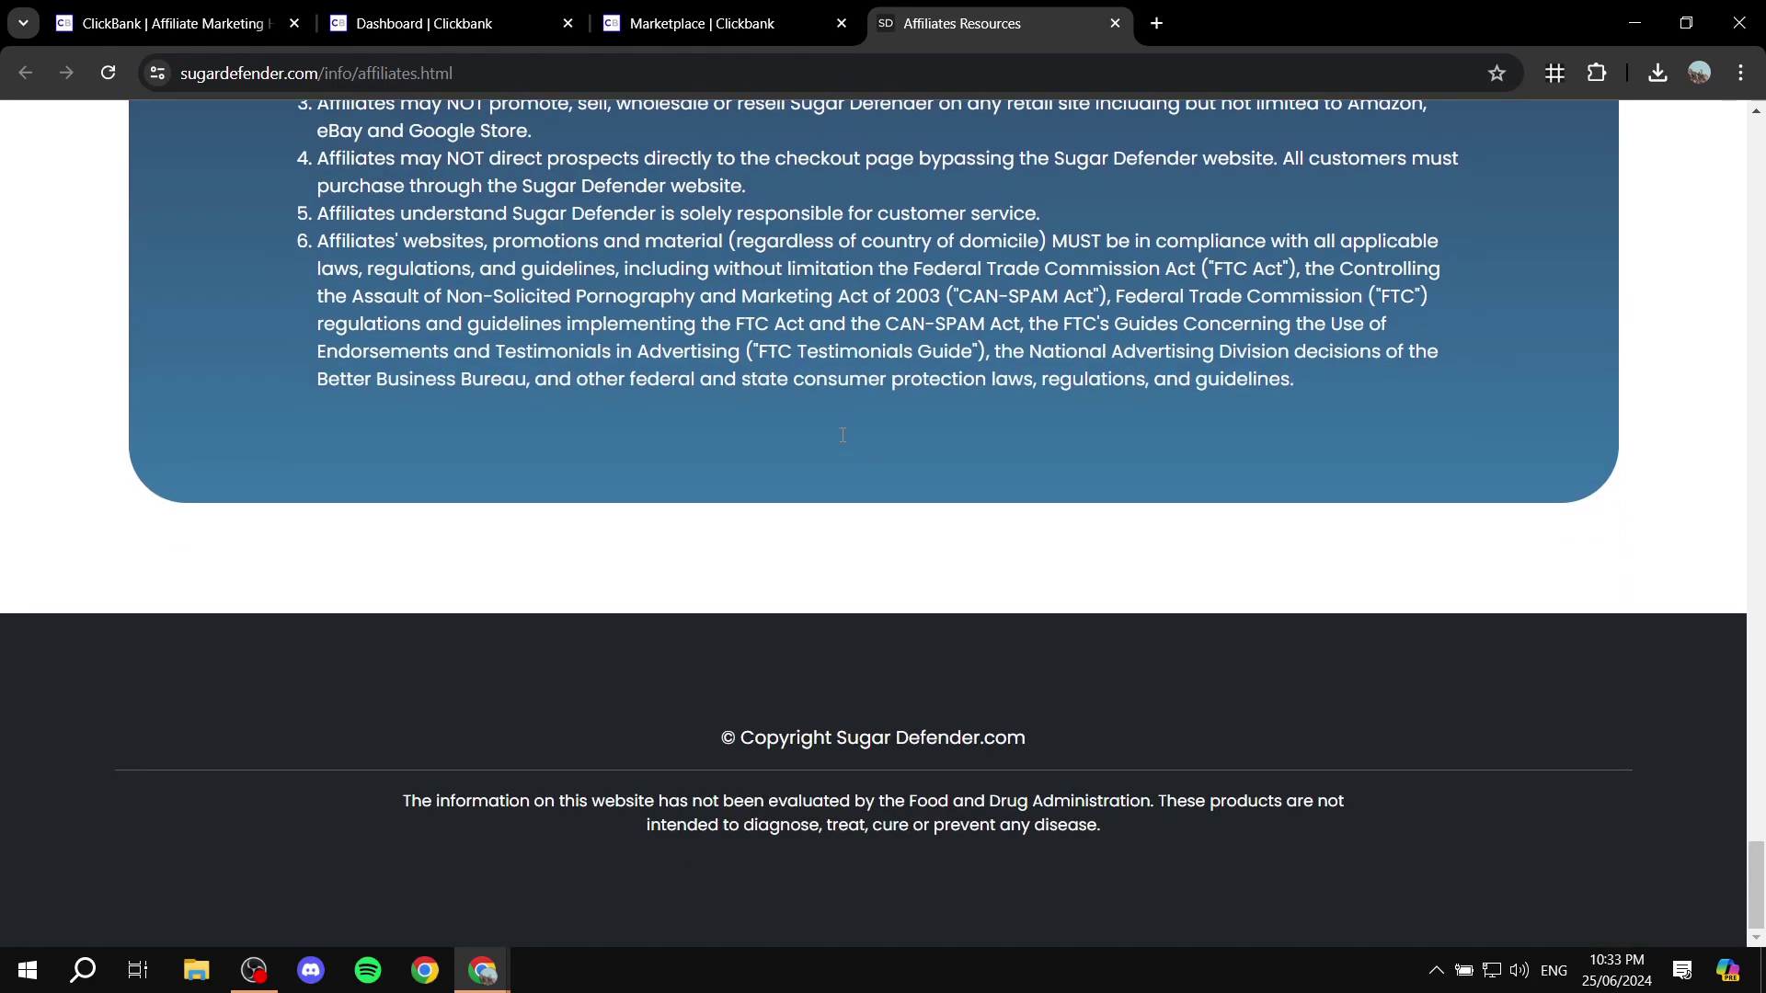
scroll(846, 432, up, 20)
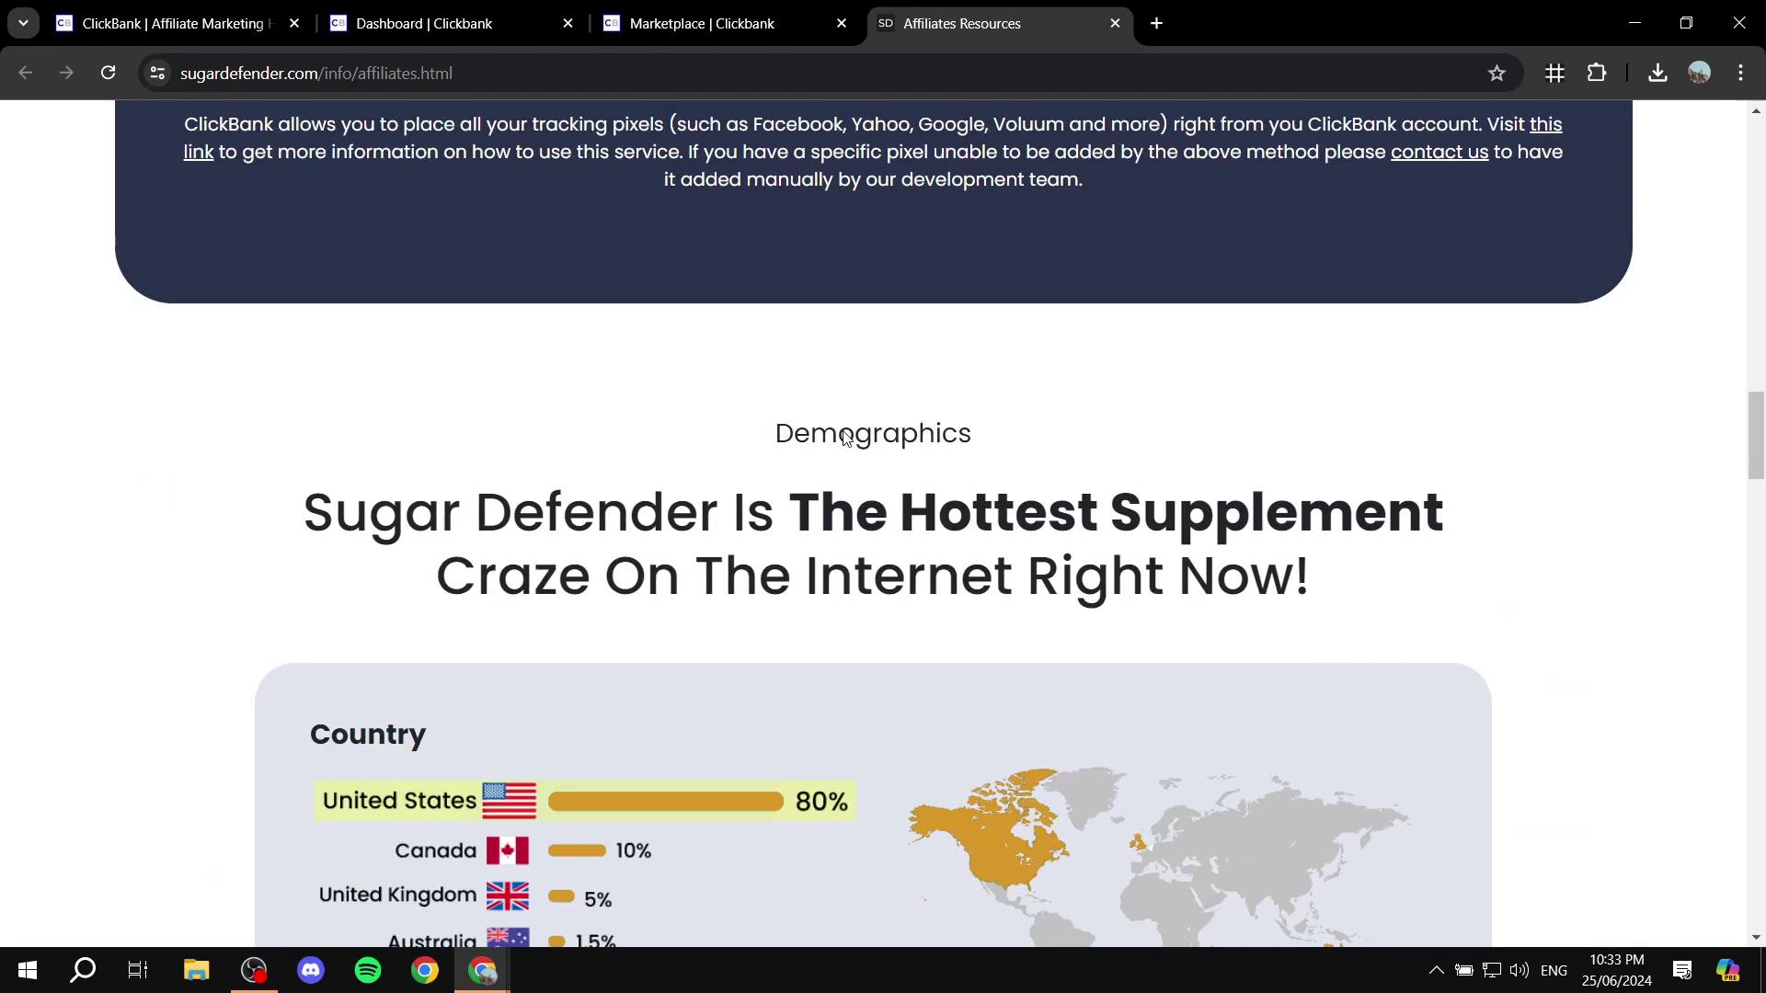
scroll(844, 432, up, 10)
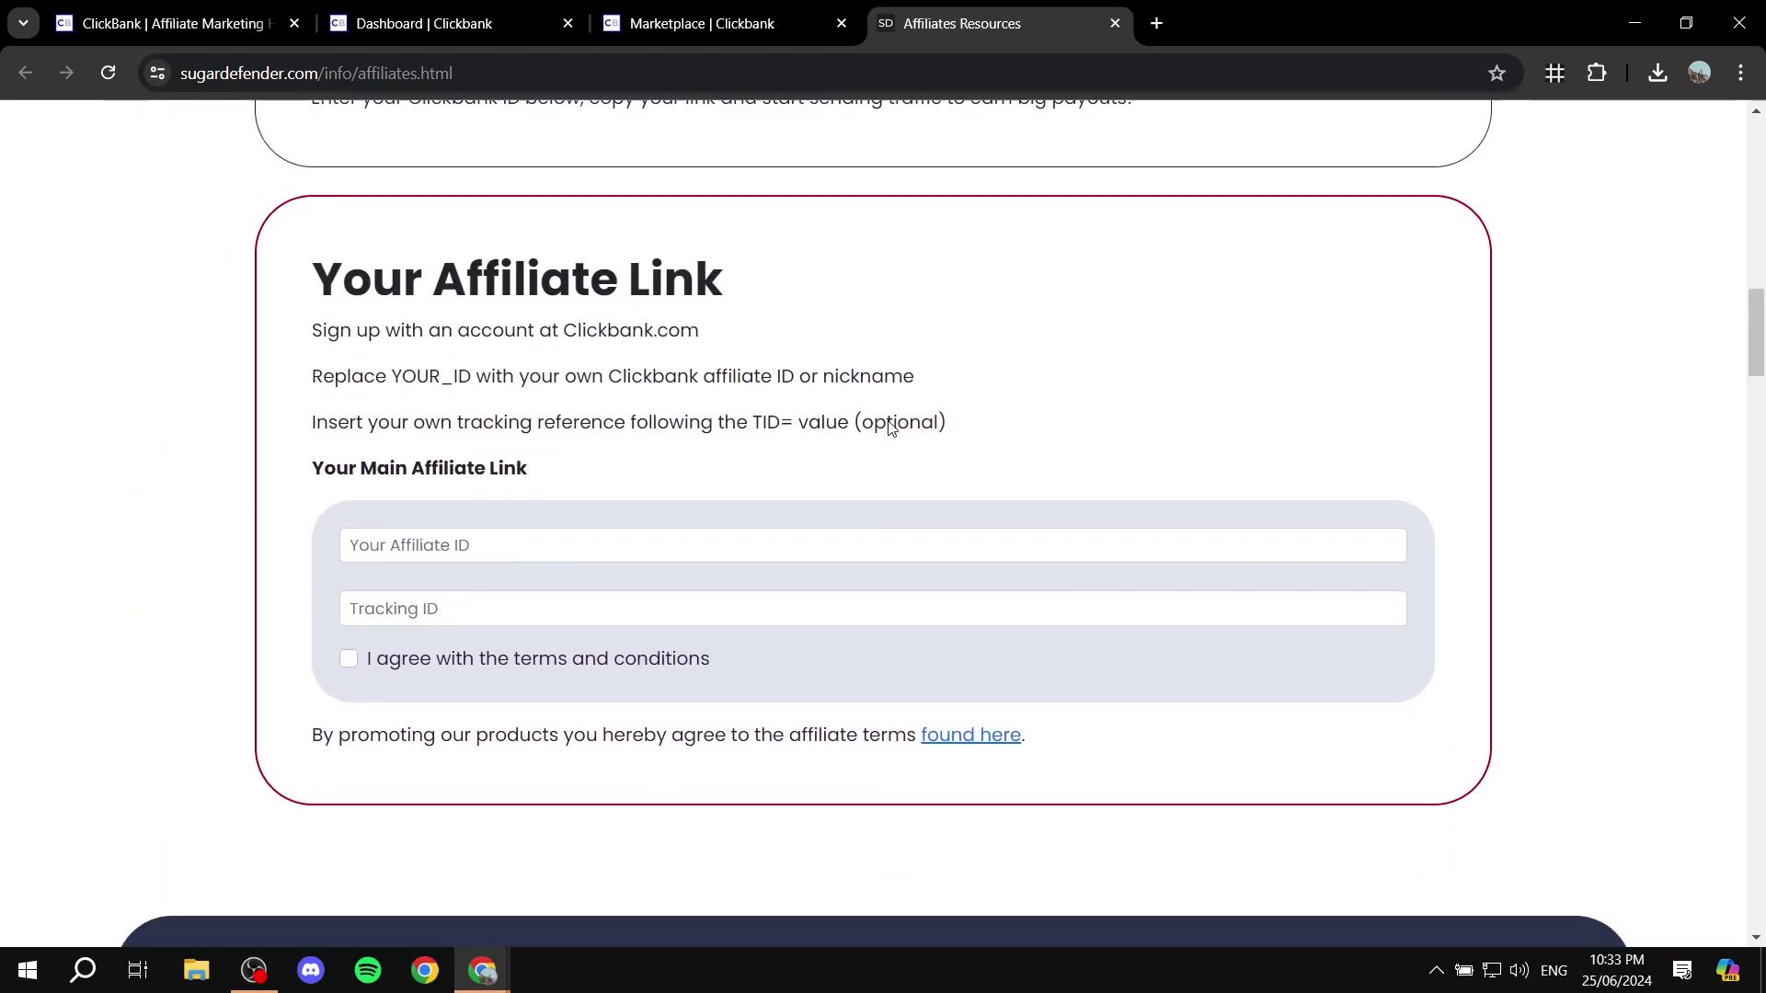
scroll(878, 295, up, 4)
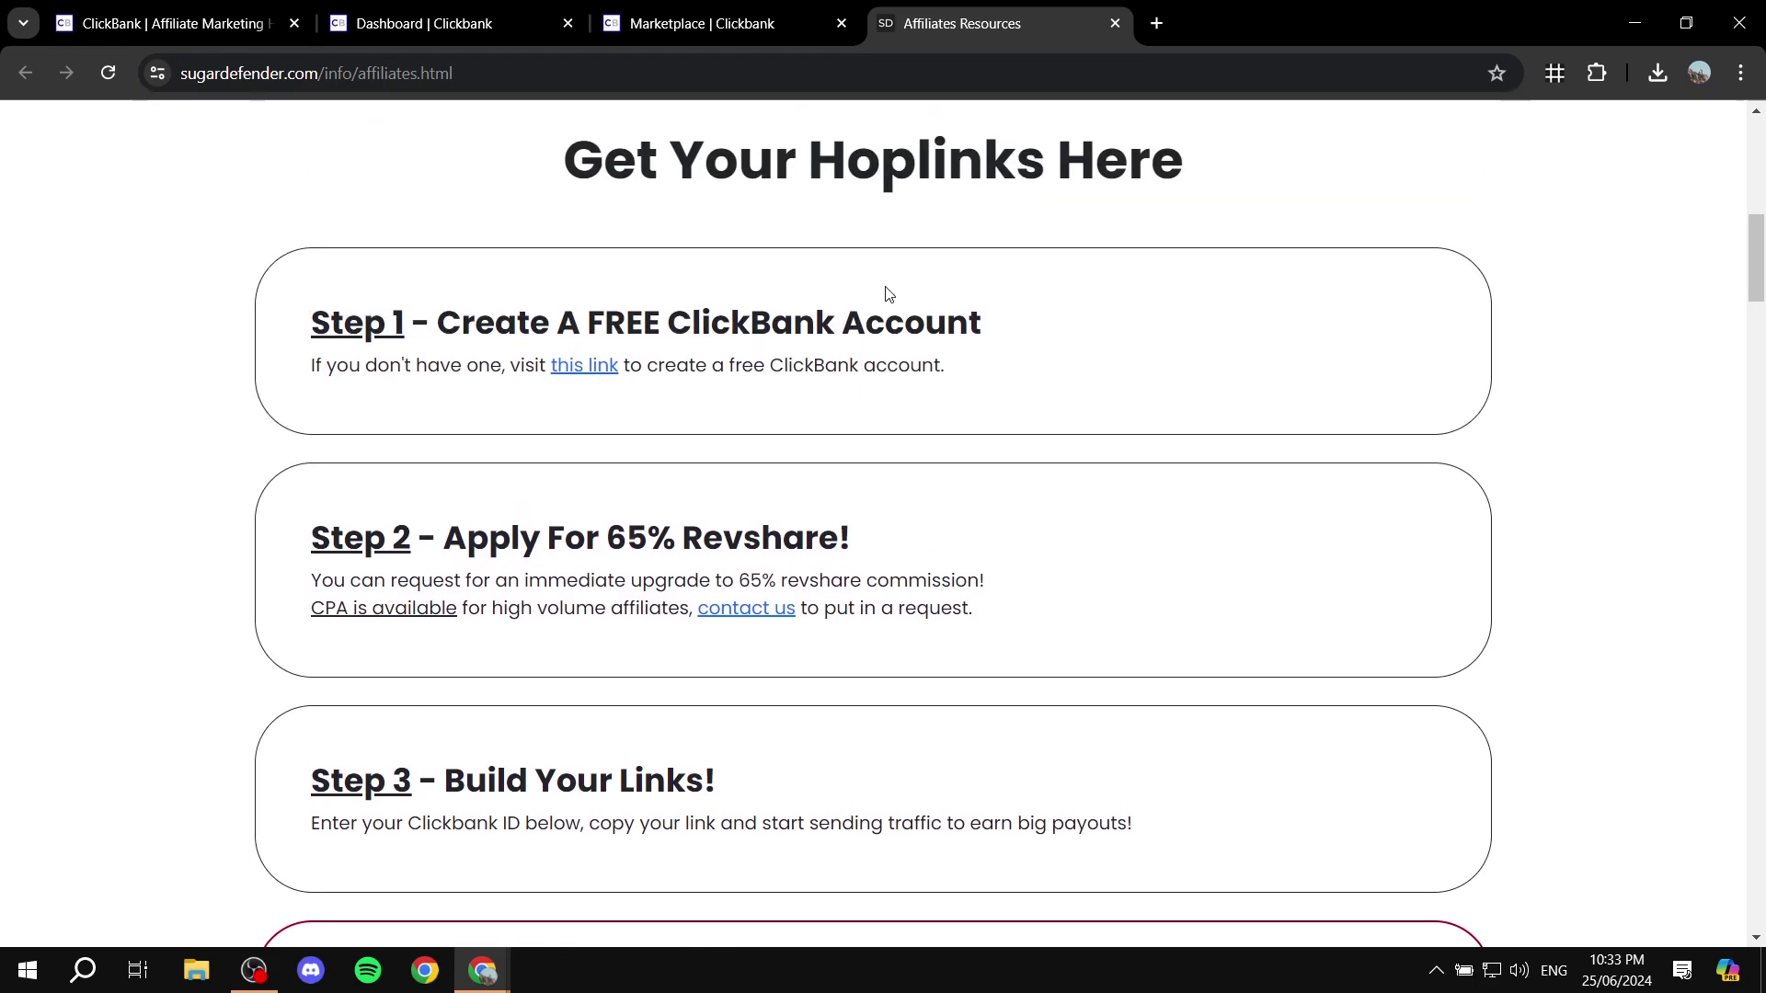
click(1115, 23)
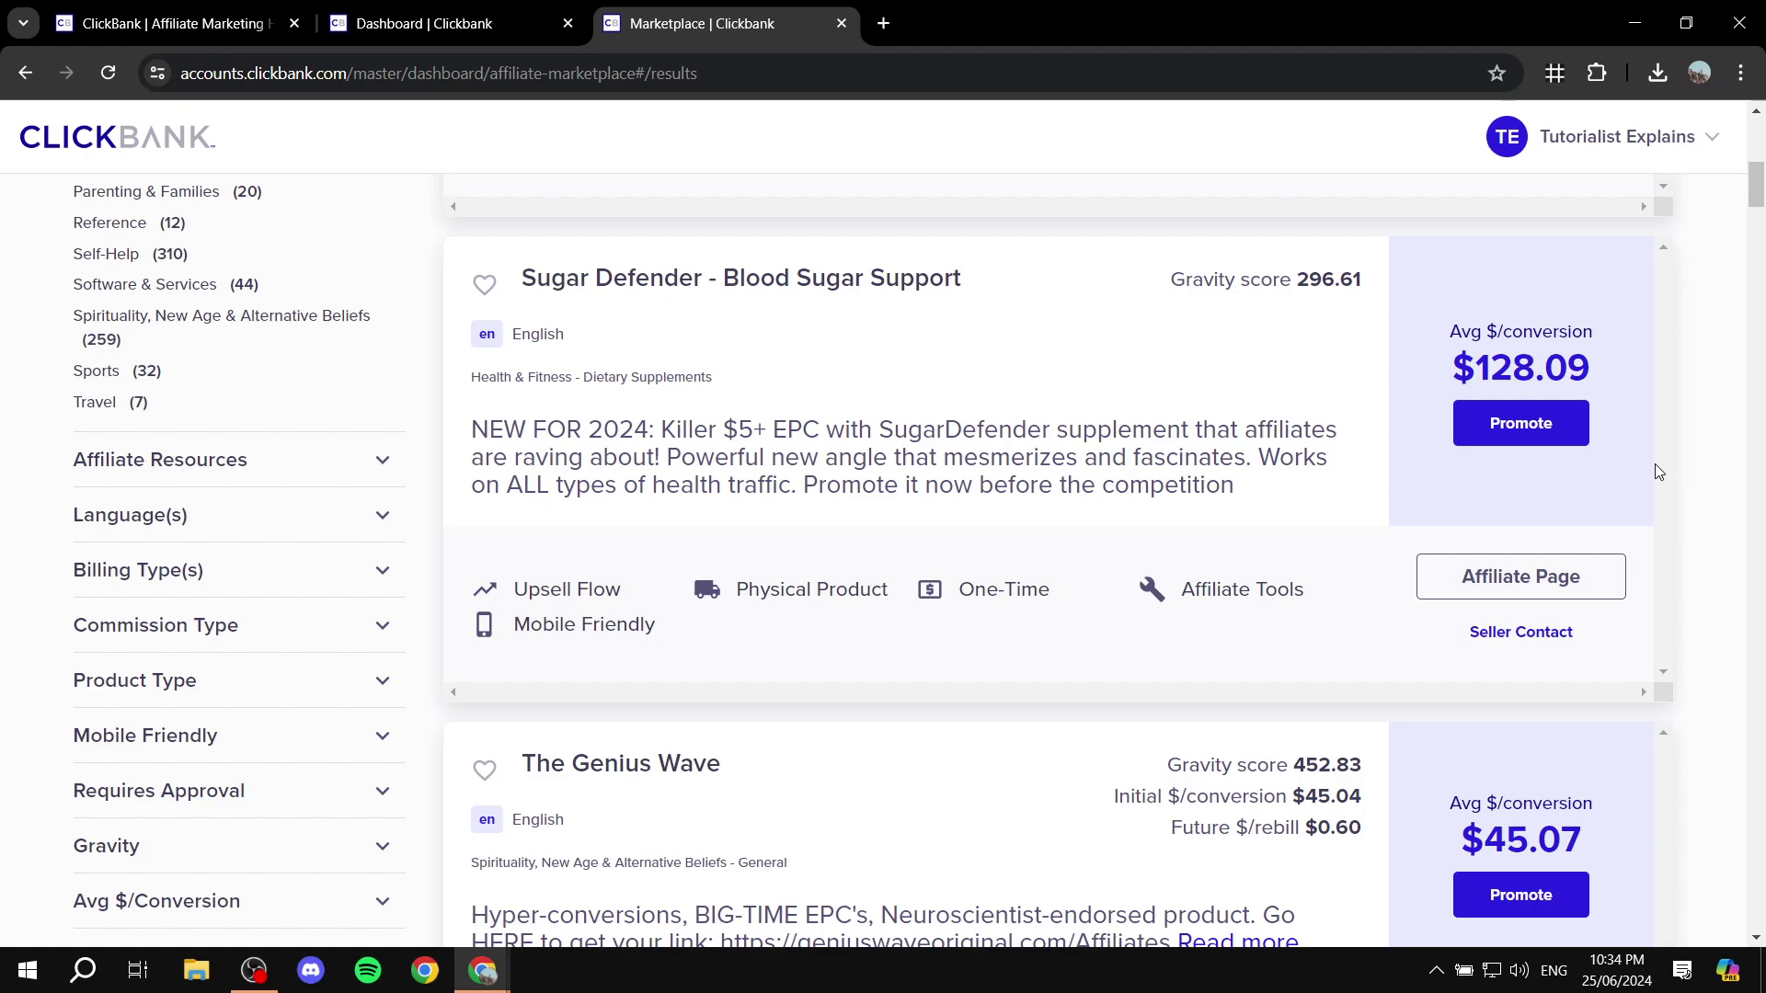
click(1526, 634)
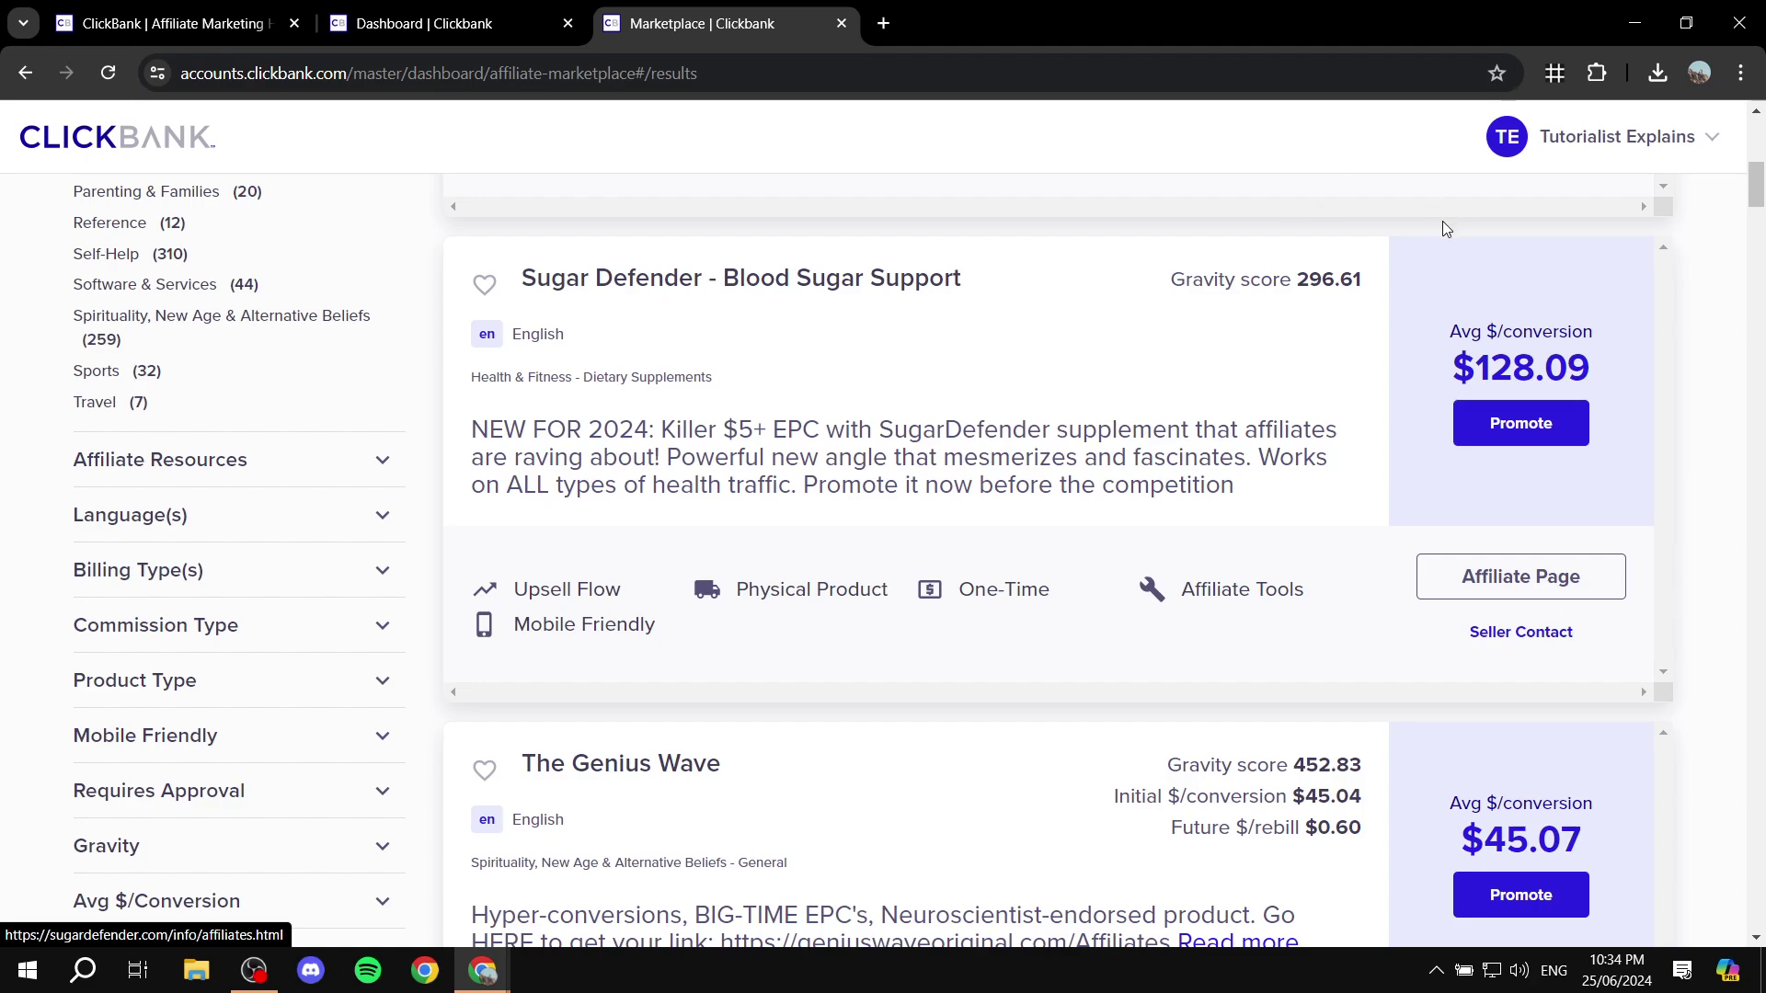
- Look through the marketplace's full category list and its subcategories, and return to the Top Offers results
scroll(1354, 315, up, 3)
scroll(1355, 315, up, 6)
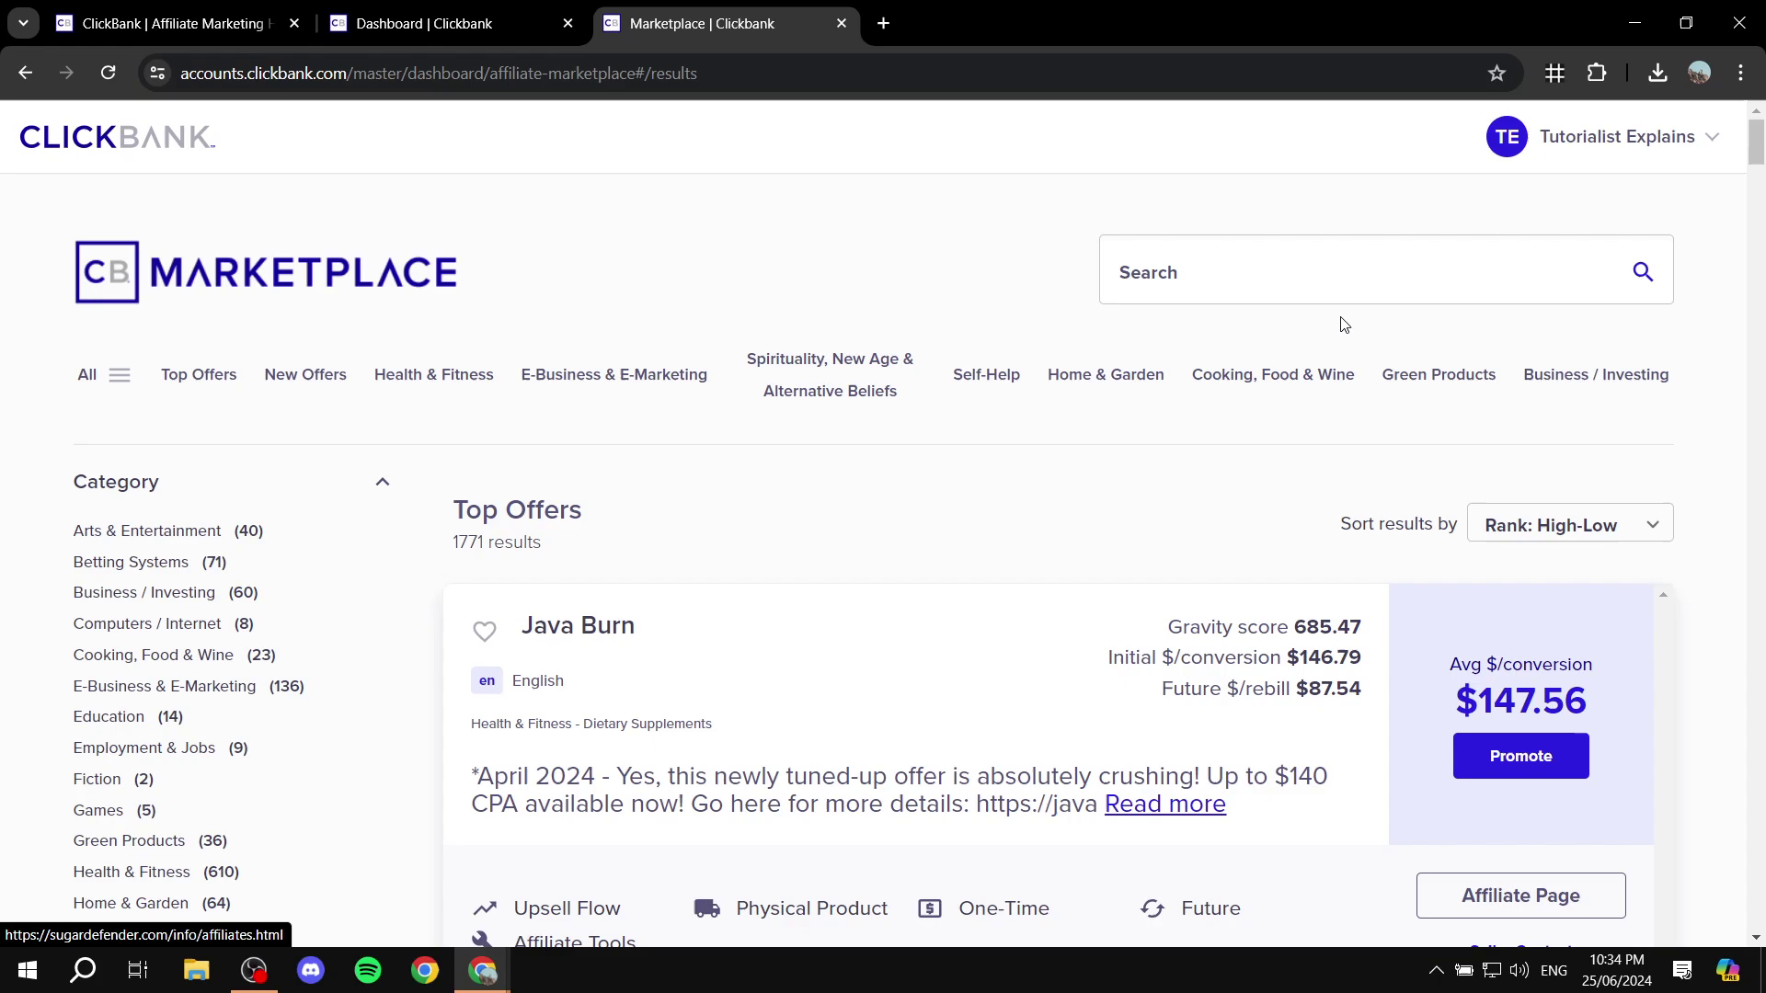
click(99, 379)
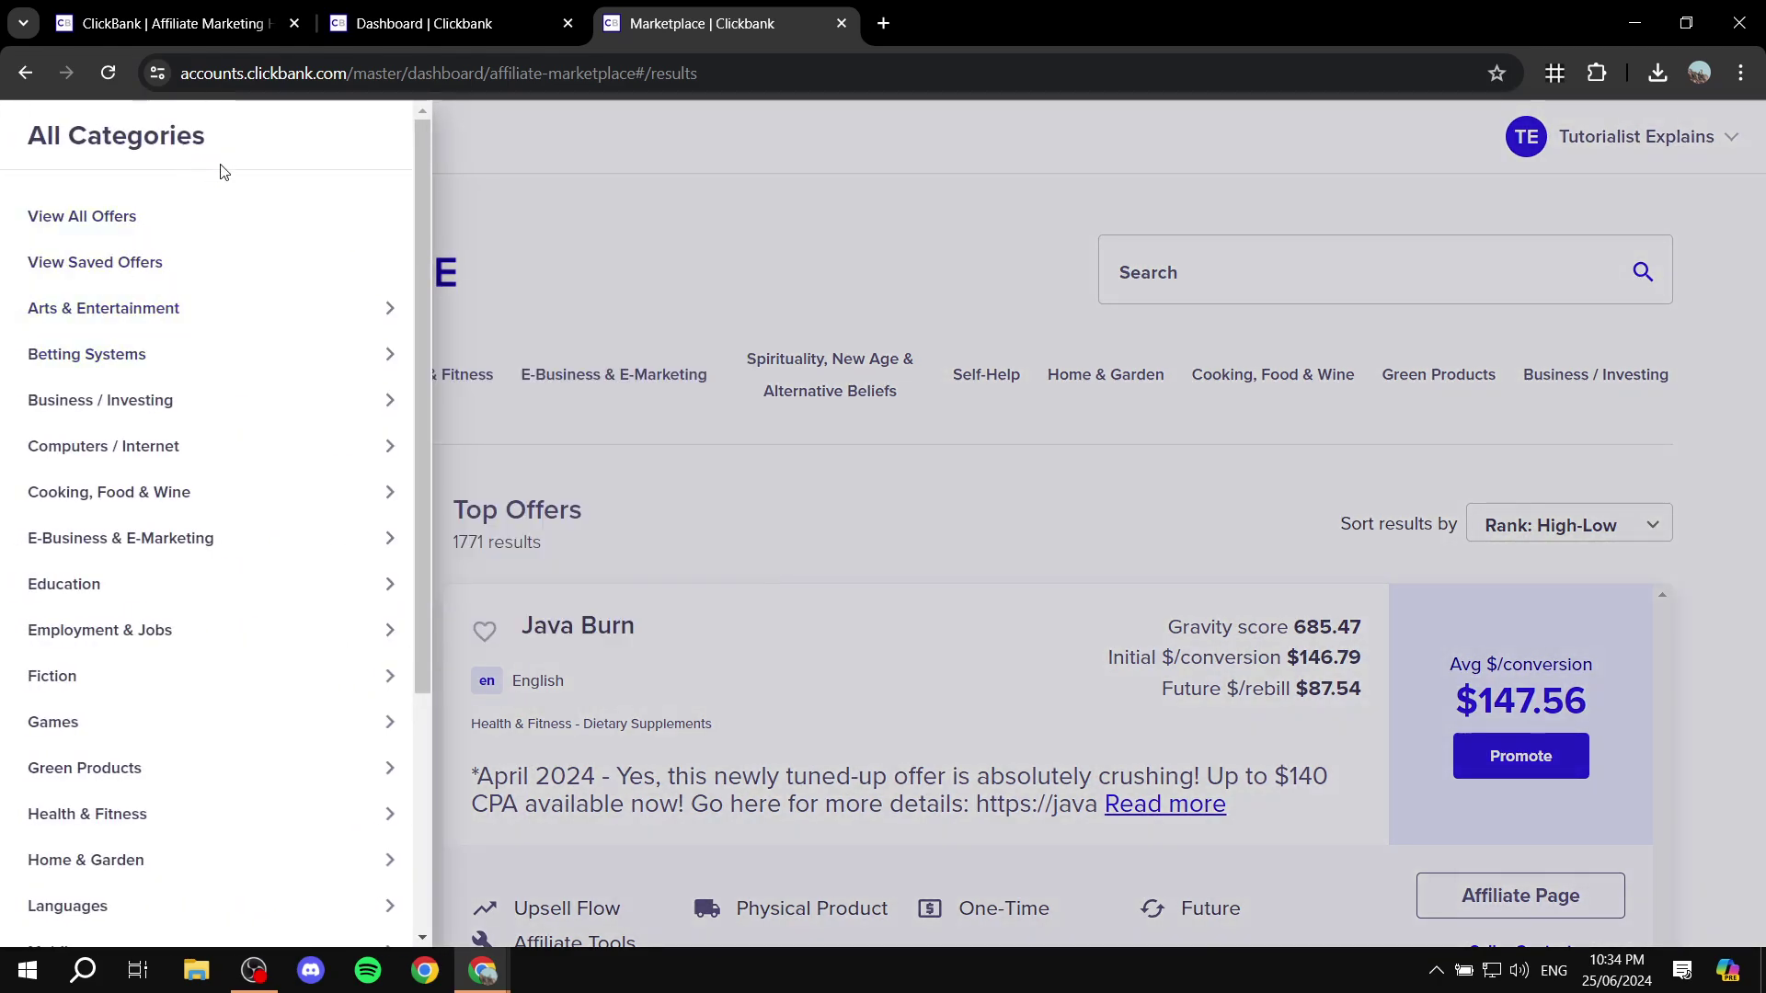
click(596, 171)
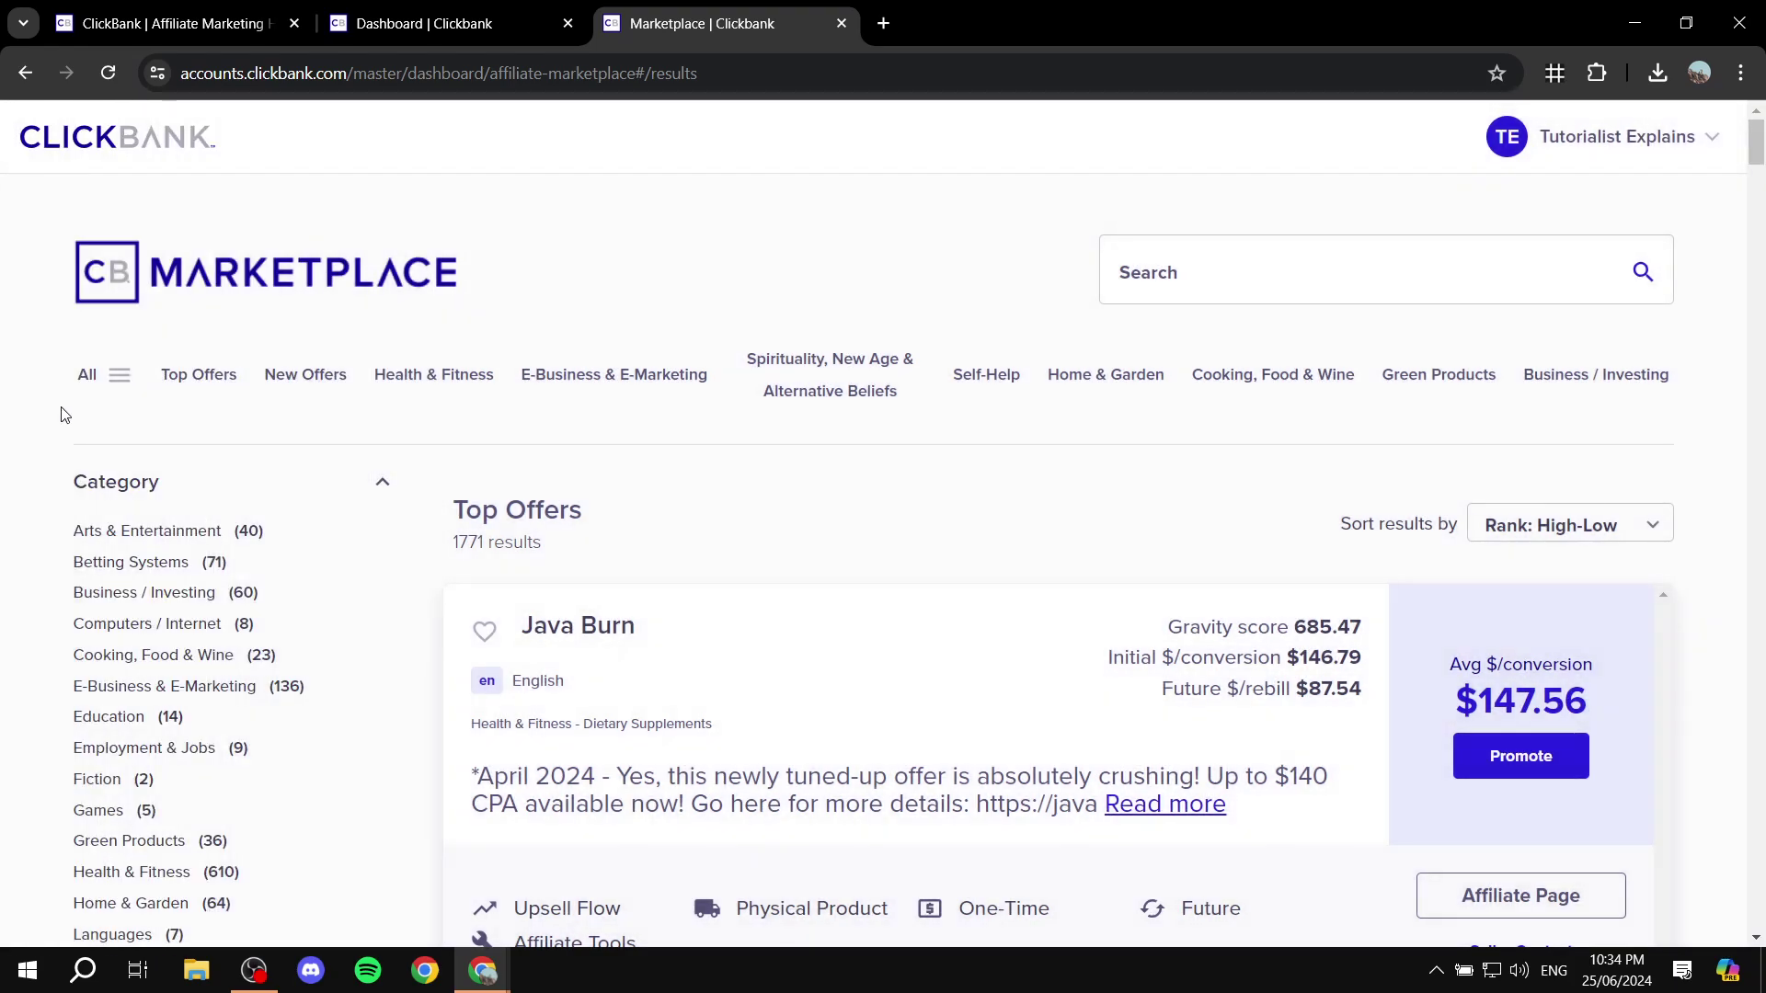
click(99, 379)
scroll(147, 304, down, 4)
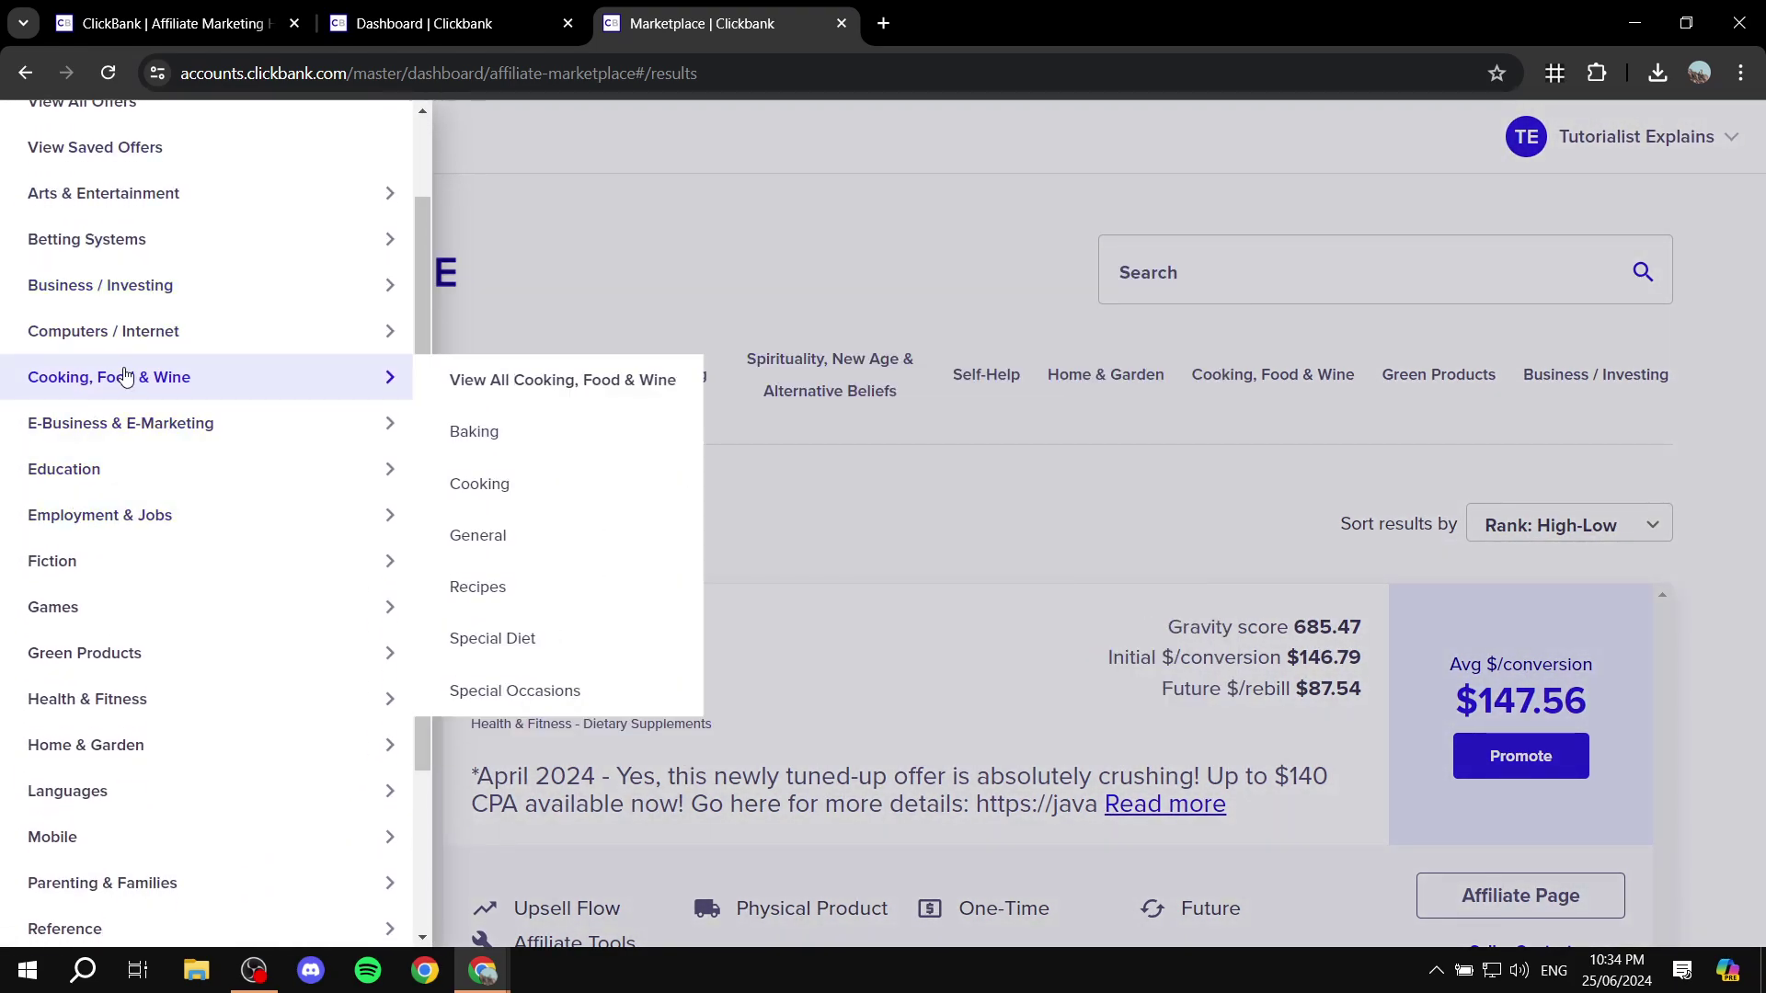
mouse_move(188, 450)
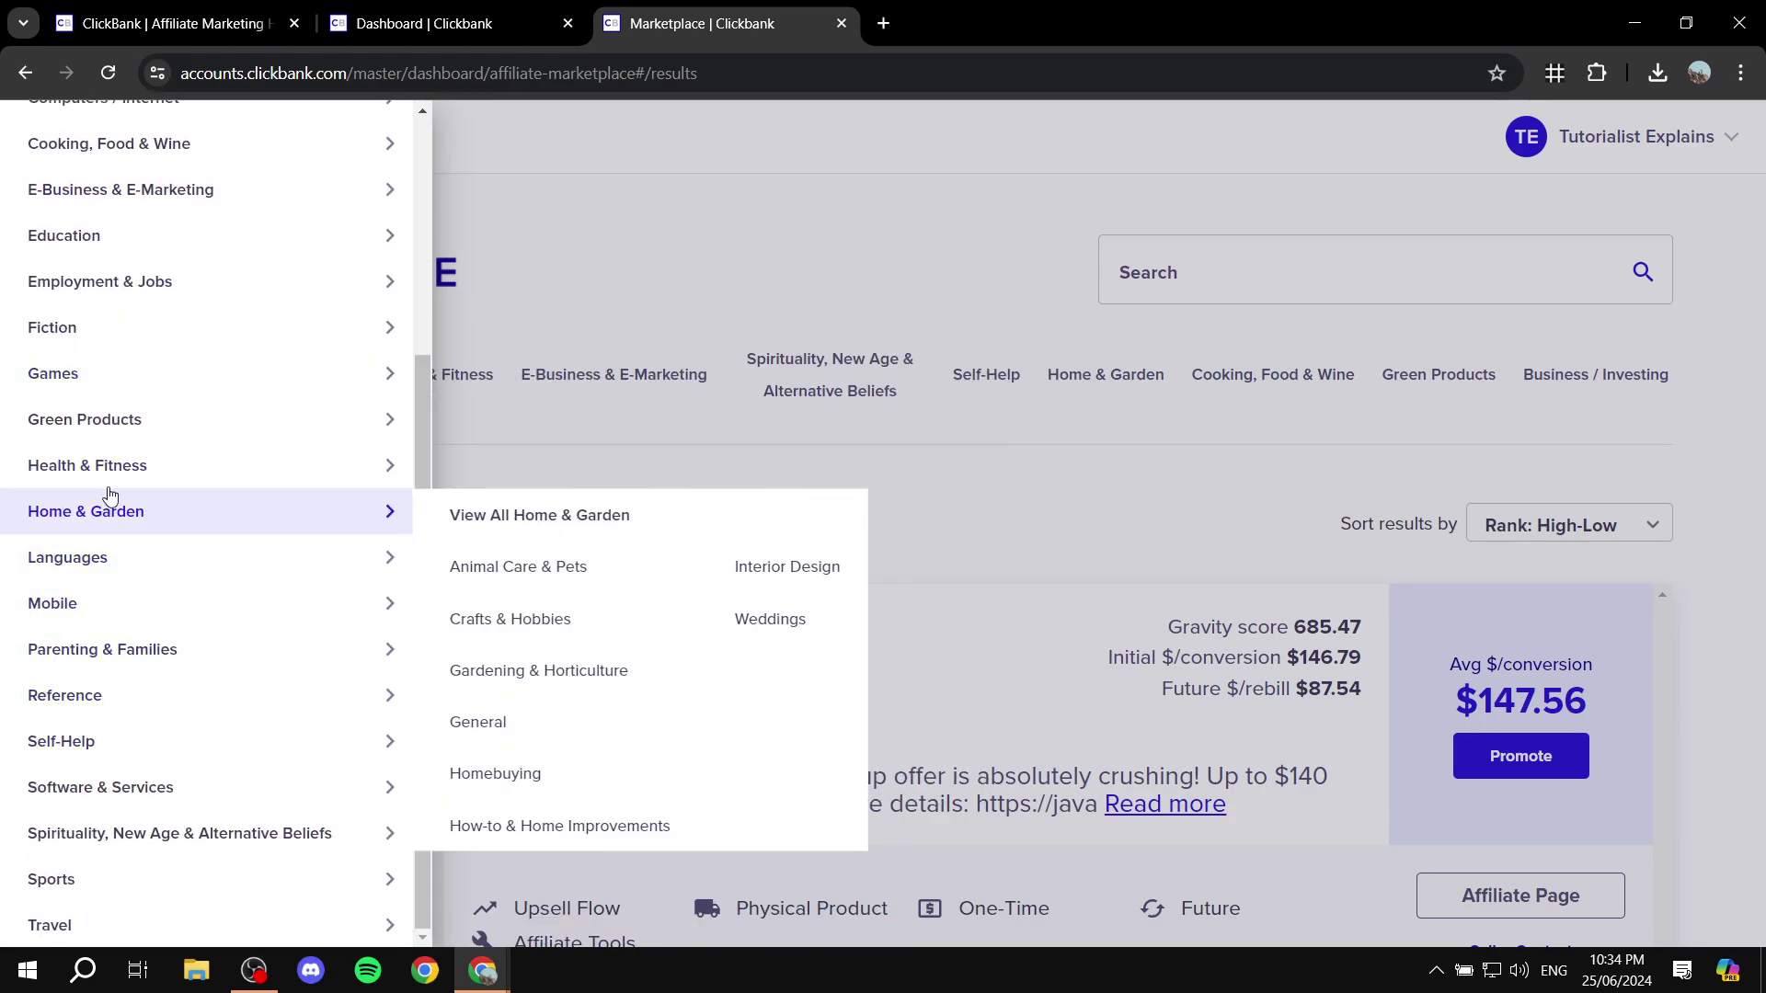
mouse_move(135, 575)
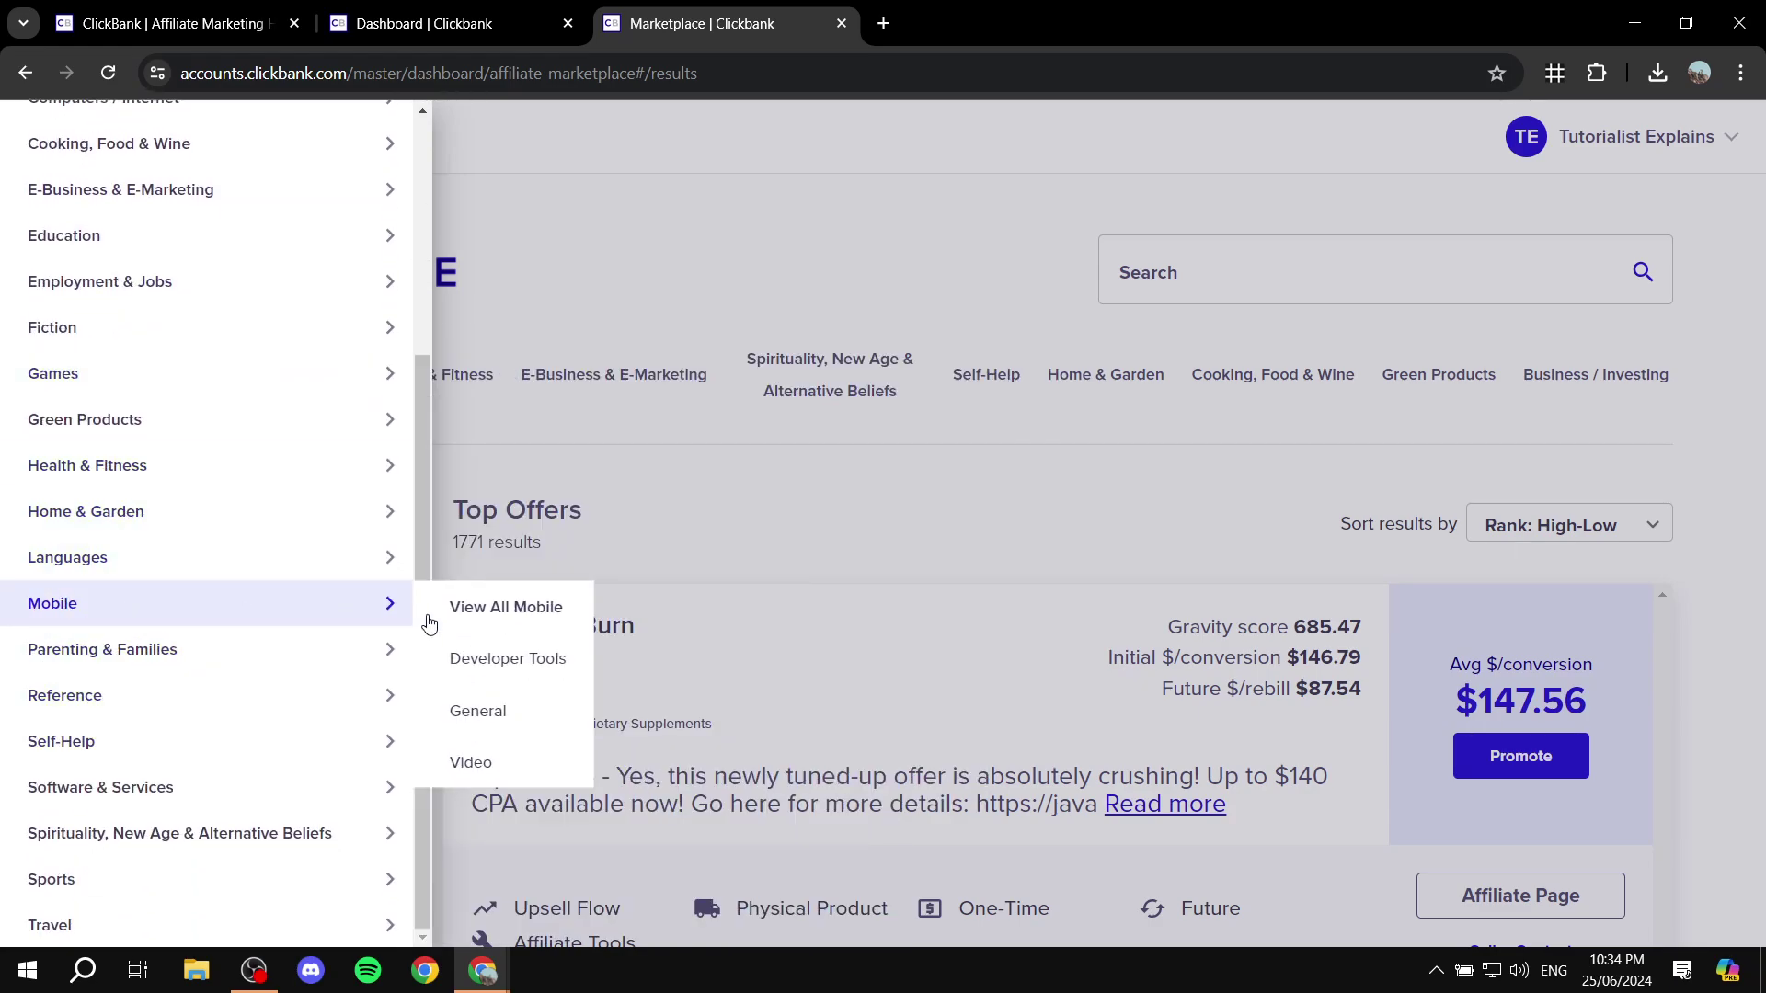
mouse_move(194, 696)
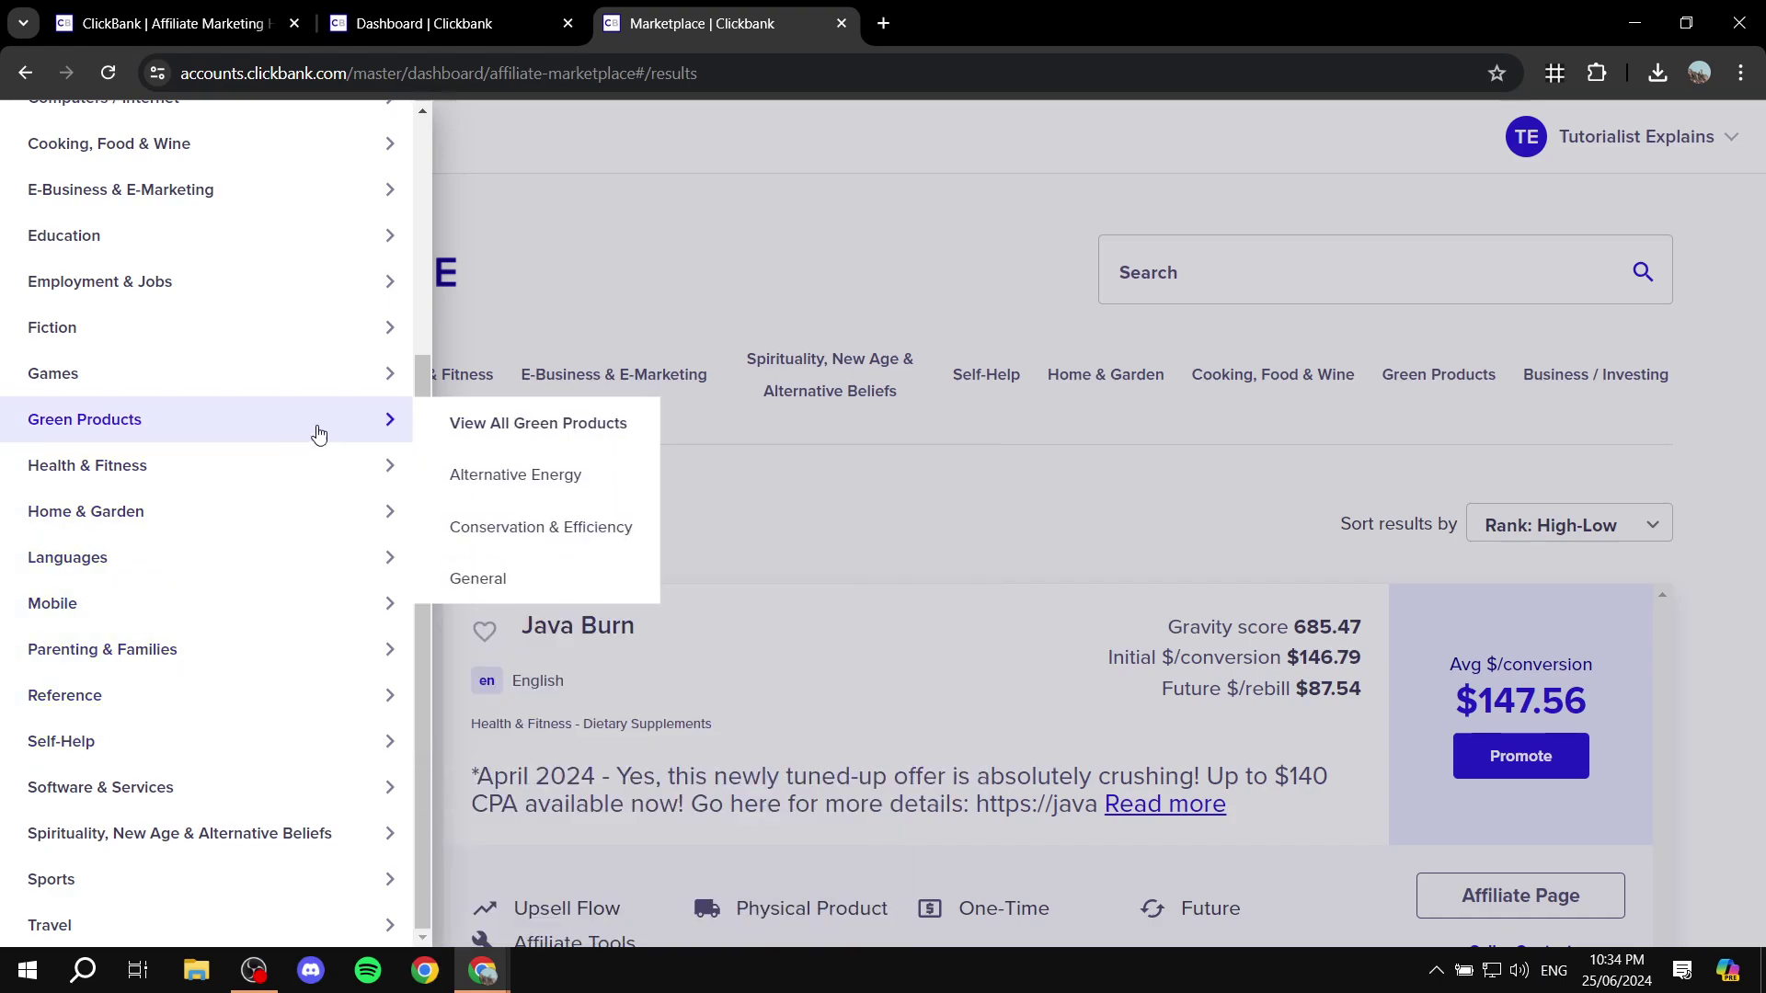
click(702, 236)
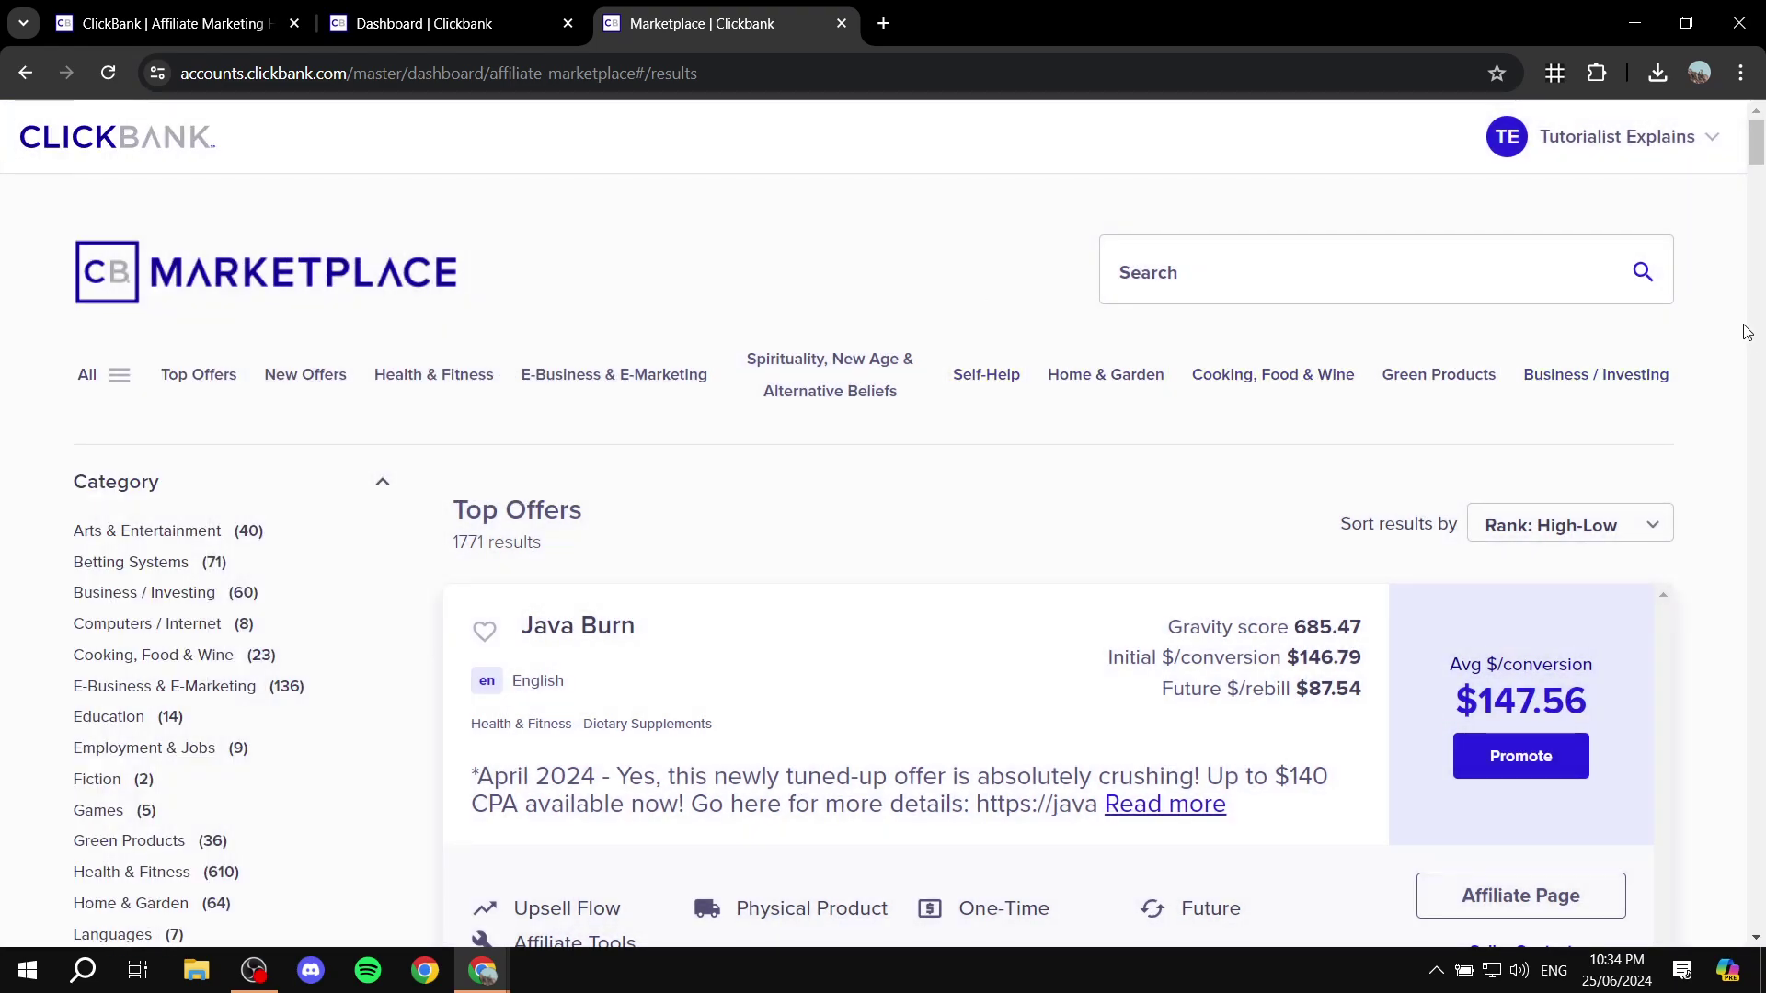
- Browse the Top Offers results and compare The Genius Wave, Puravive and RENEW by gravity score and average earnings per conversion
scroll(1743, 354, down, 10)
scroll(1711, 379, down, 7)
scroll(1708, 382, up, 5)
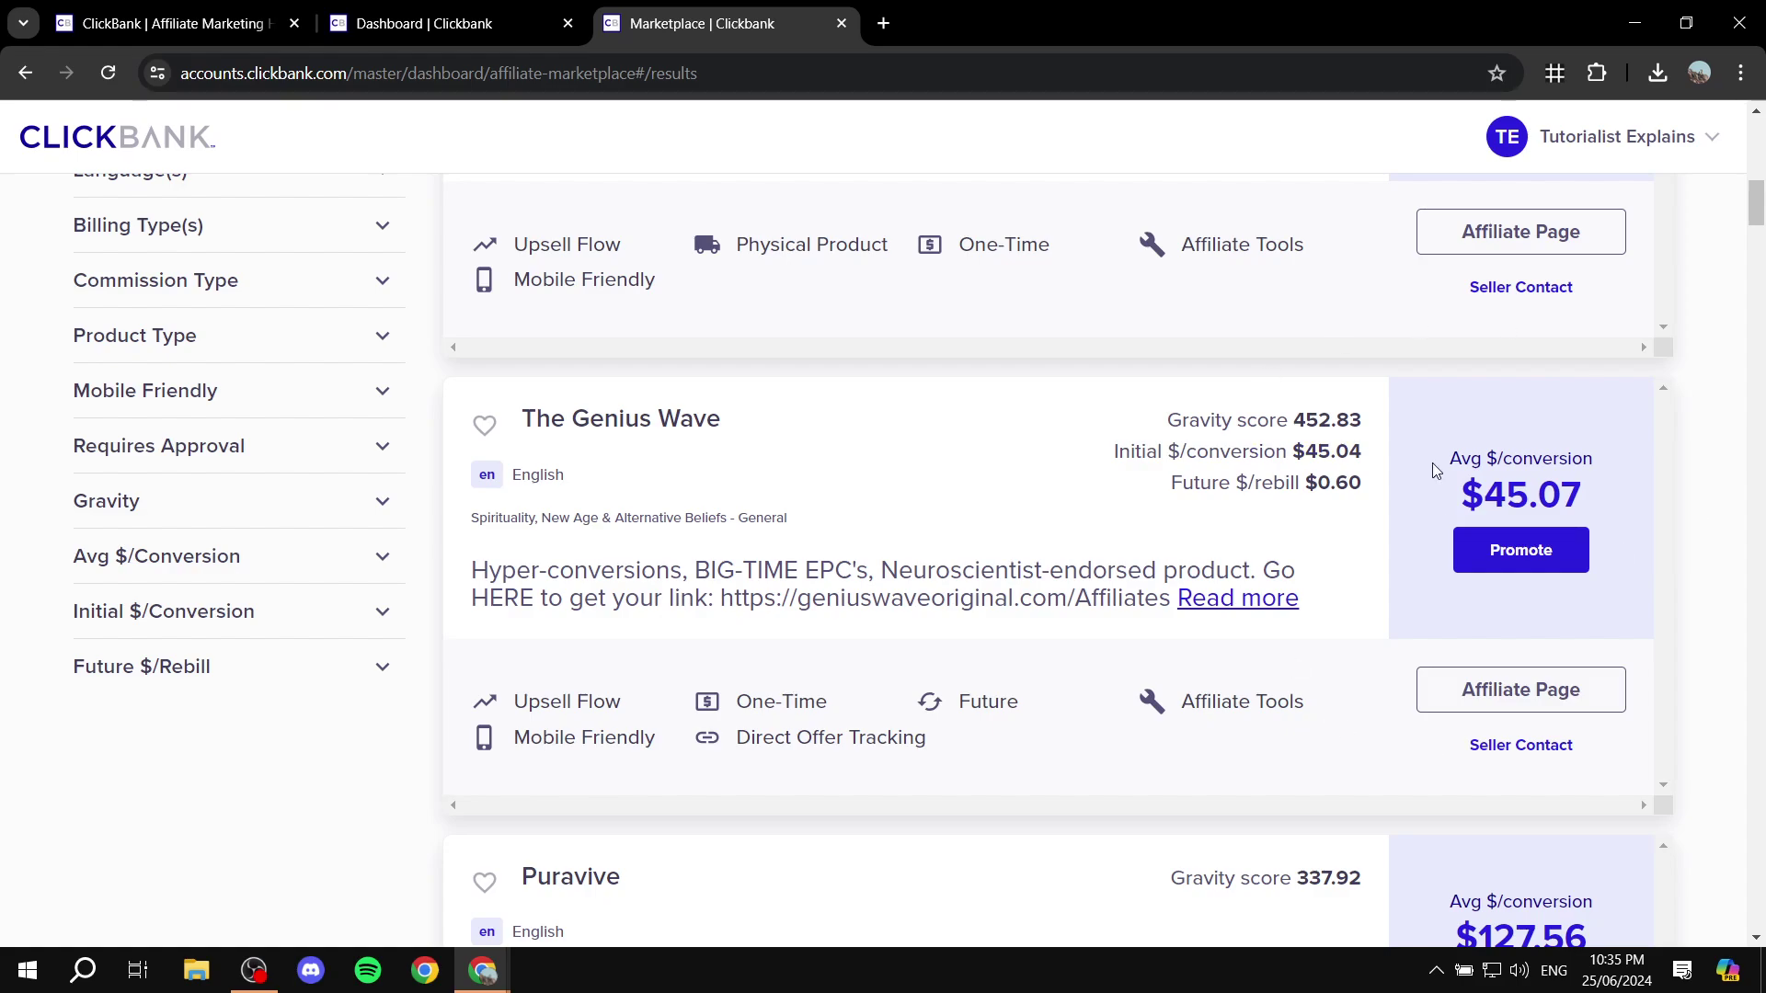
scroll(1667, 534, down, 1)
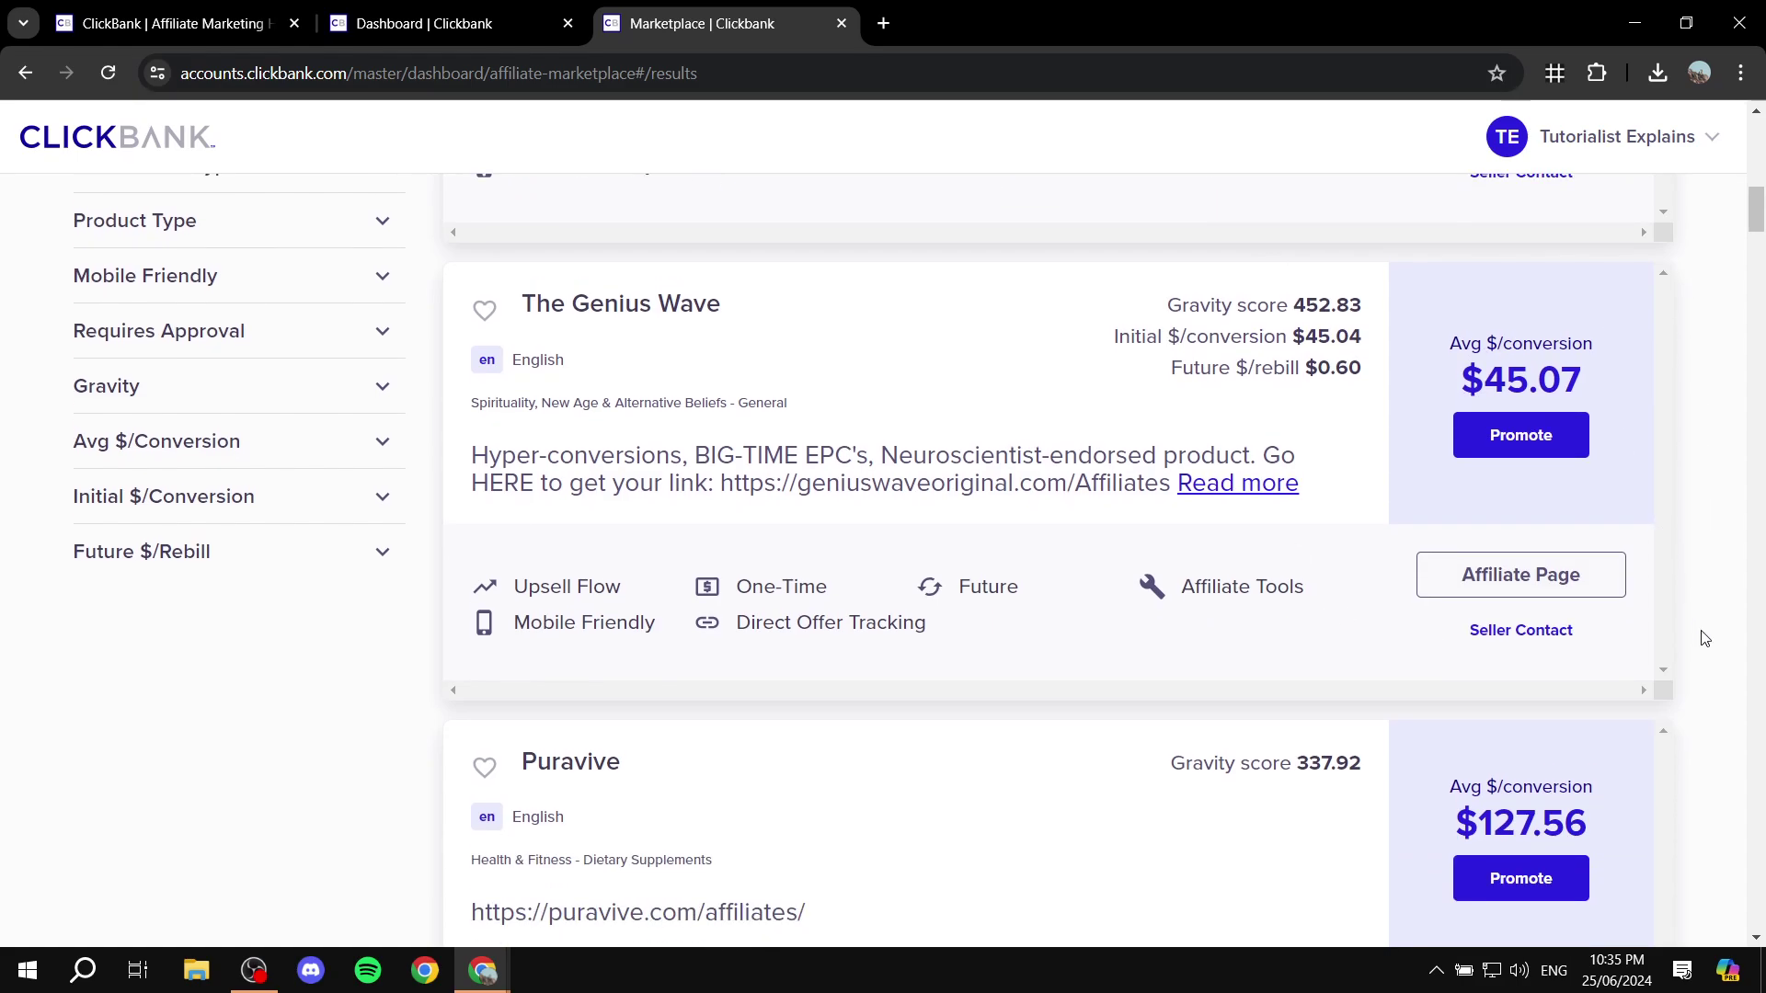
scroll(1287, 551, down, 1)
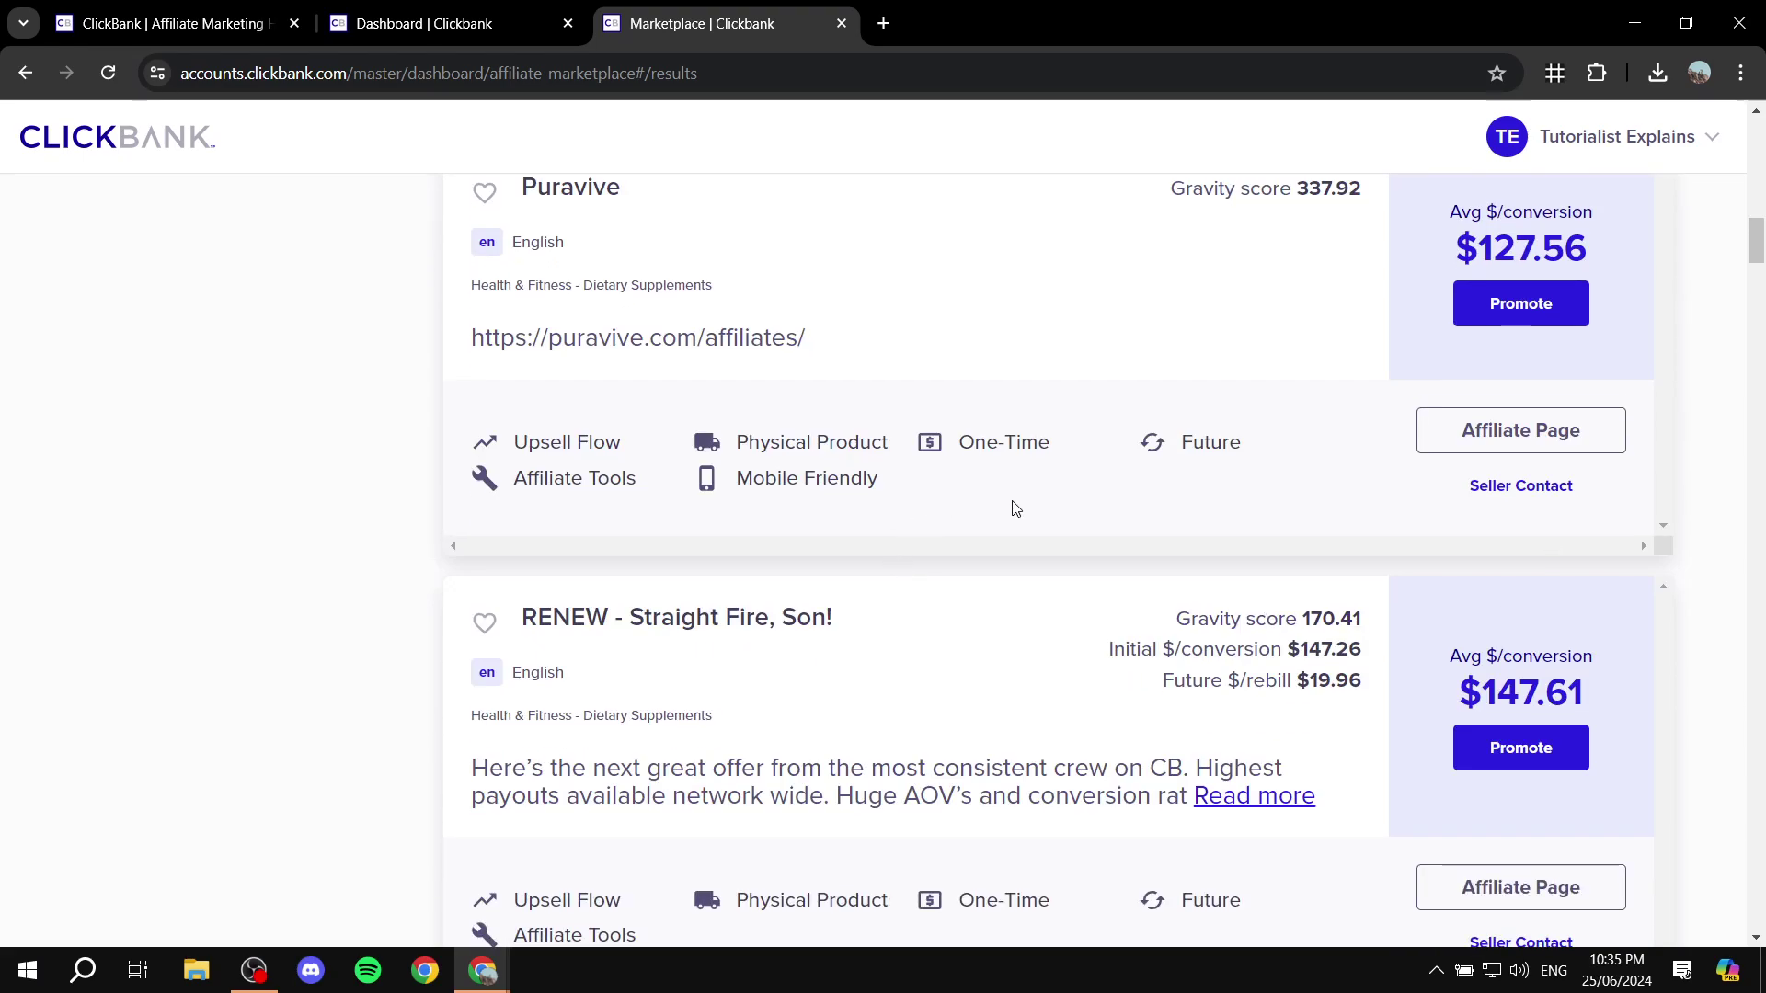
scroll(1009, 505, up, 10)
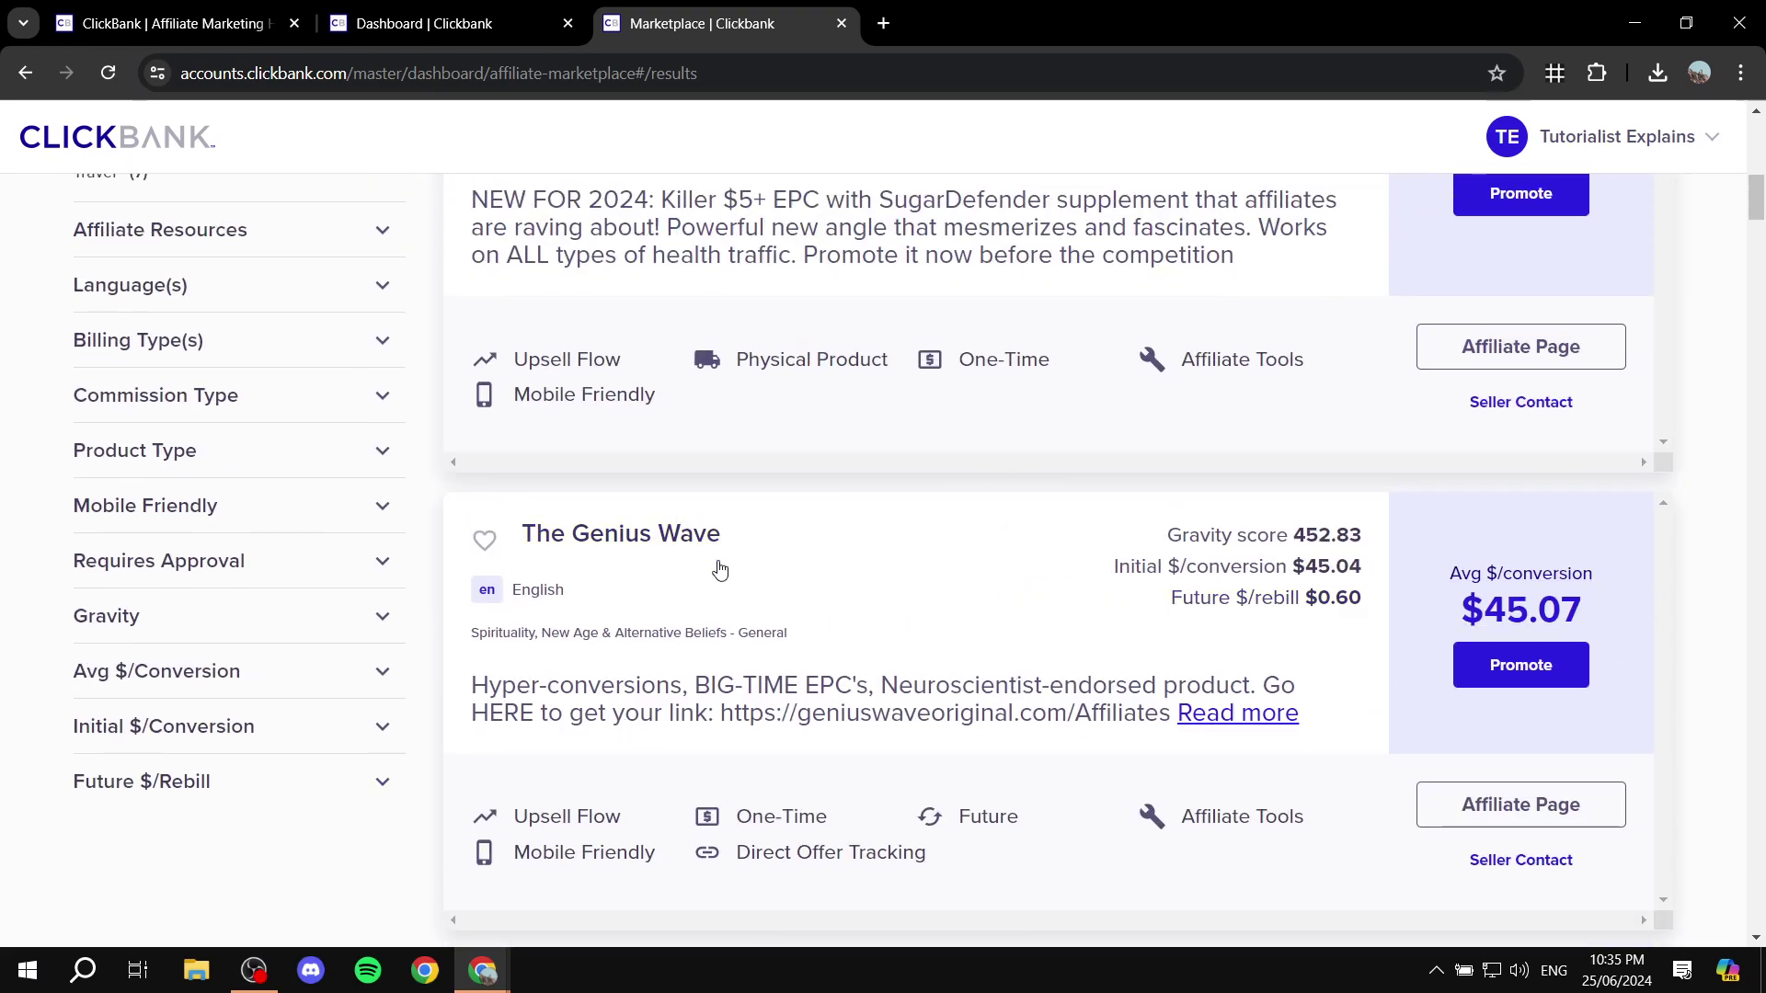
scroll(720, 571, up, 6)
scroll(1380, 644, down, 9)
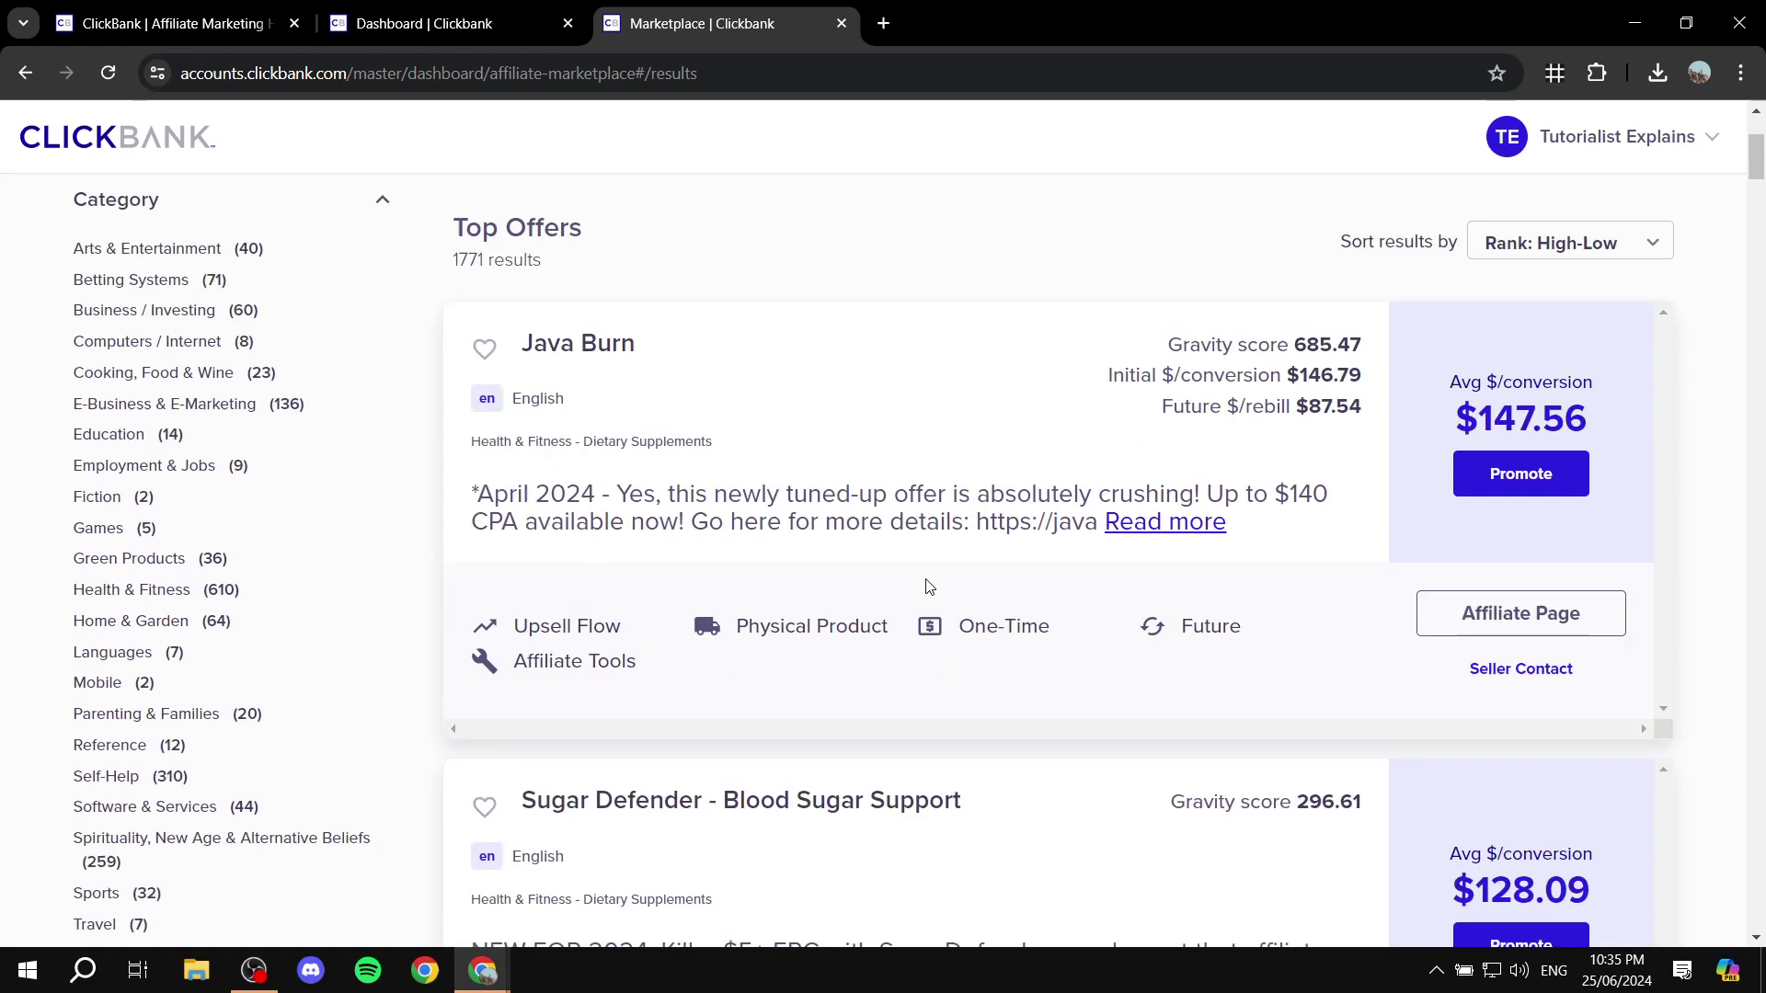
- Open the Java Burn offer's affiliate page, examine its commission terms and hoplink generator, and return to the marketplace results
scroll(1509, 461, up, 2)
scroll(1667, 410, up, 1)
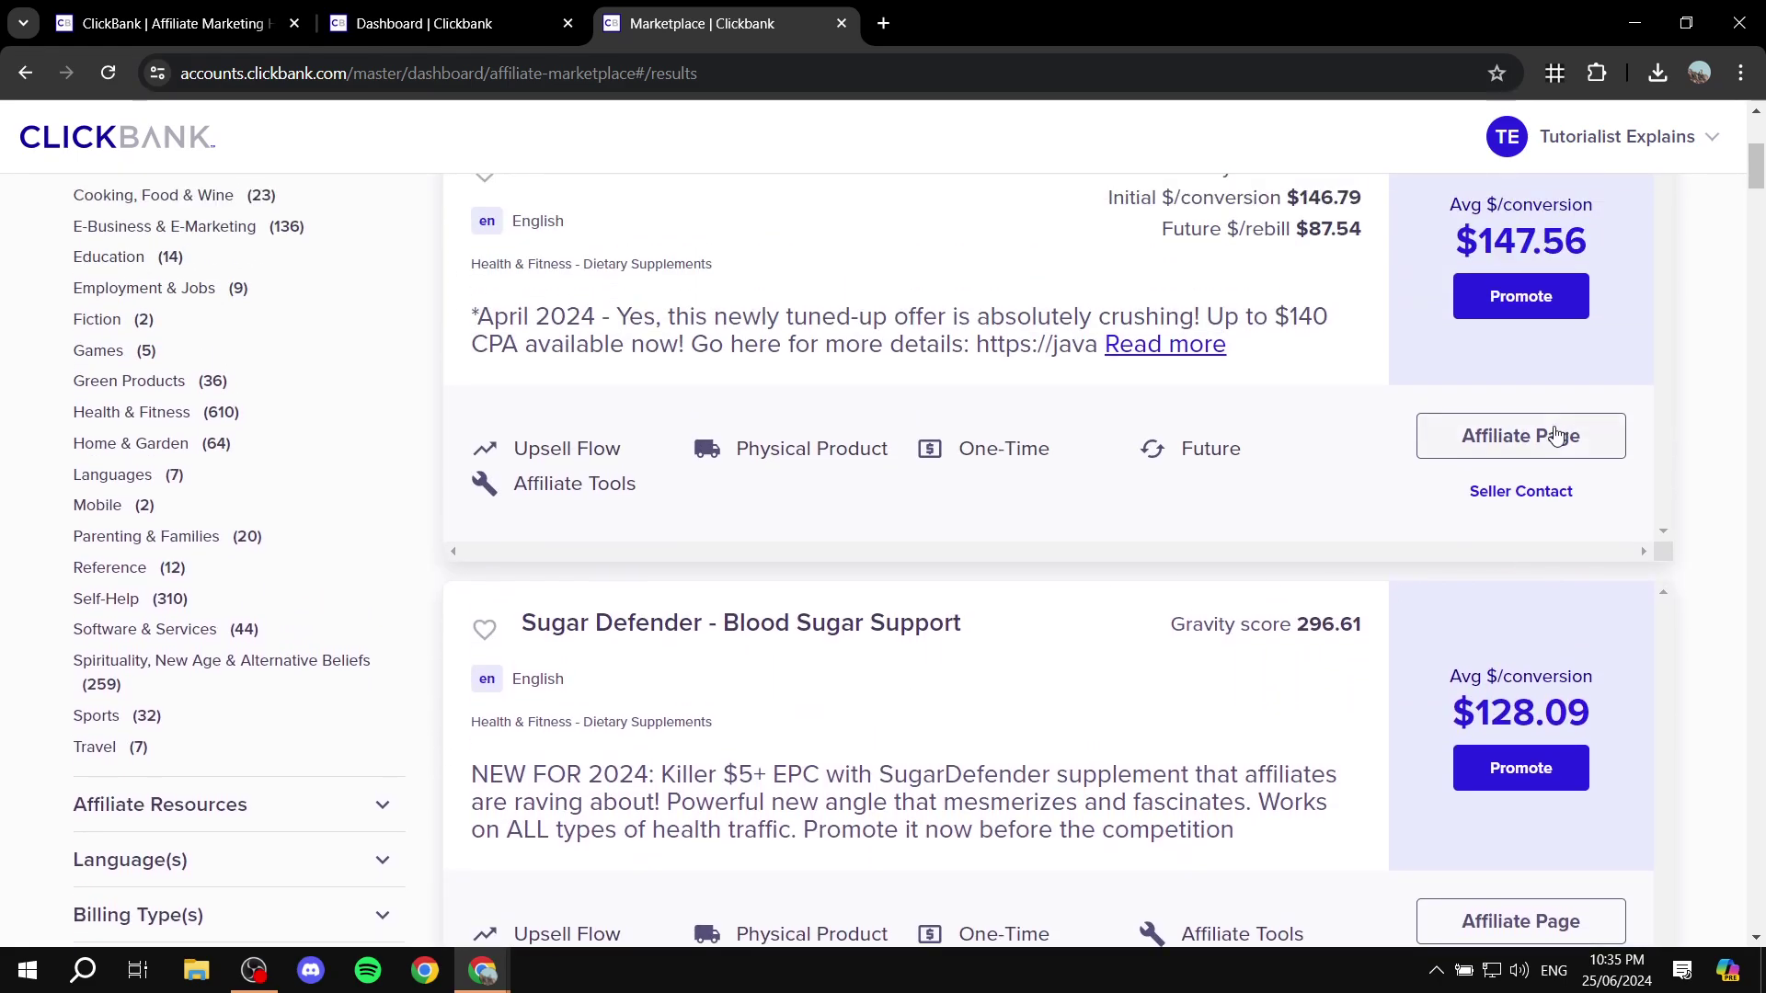
click(1546, 435)
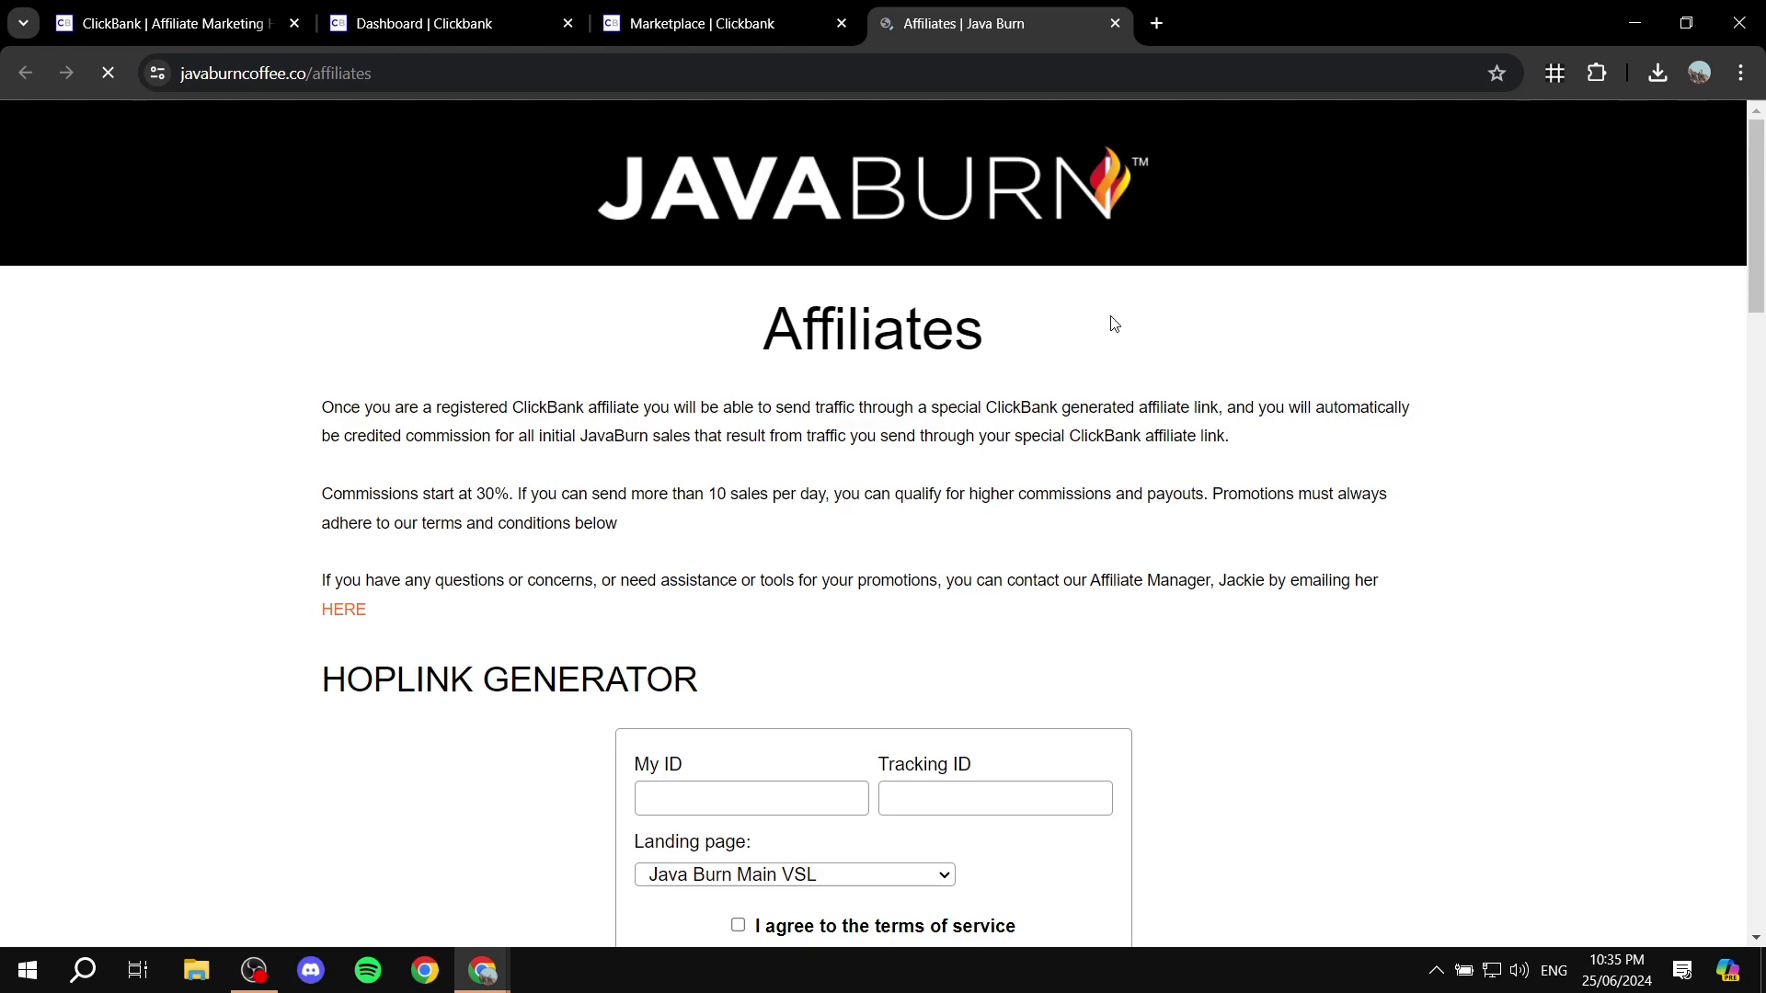
scroll(641, 717, down, 1)
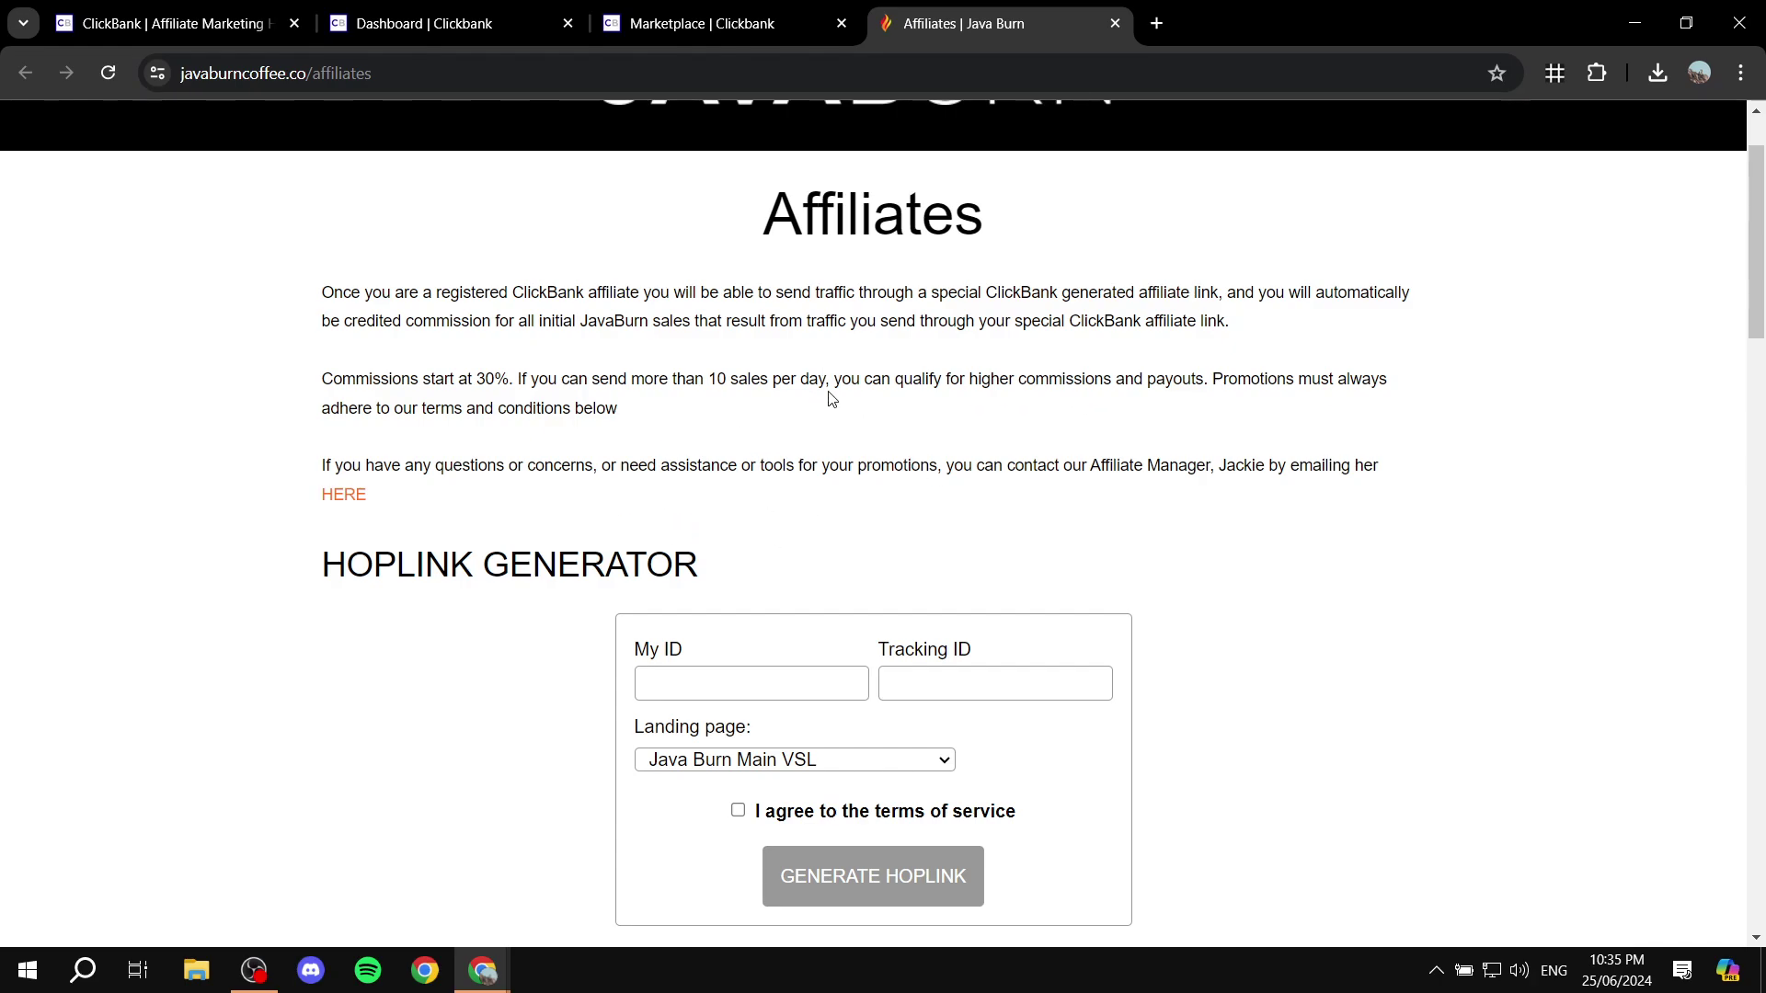
scroll(828, 394, down, 5)
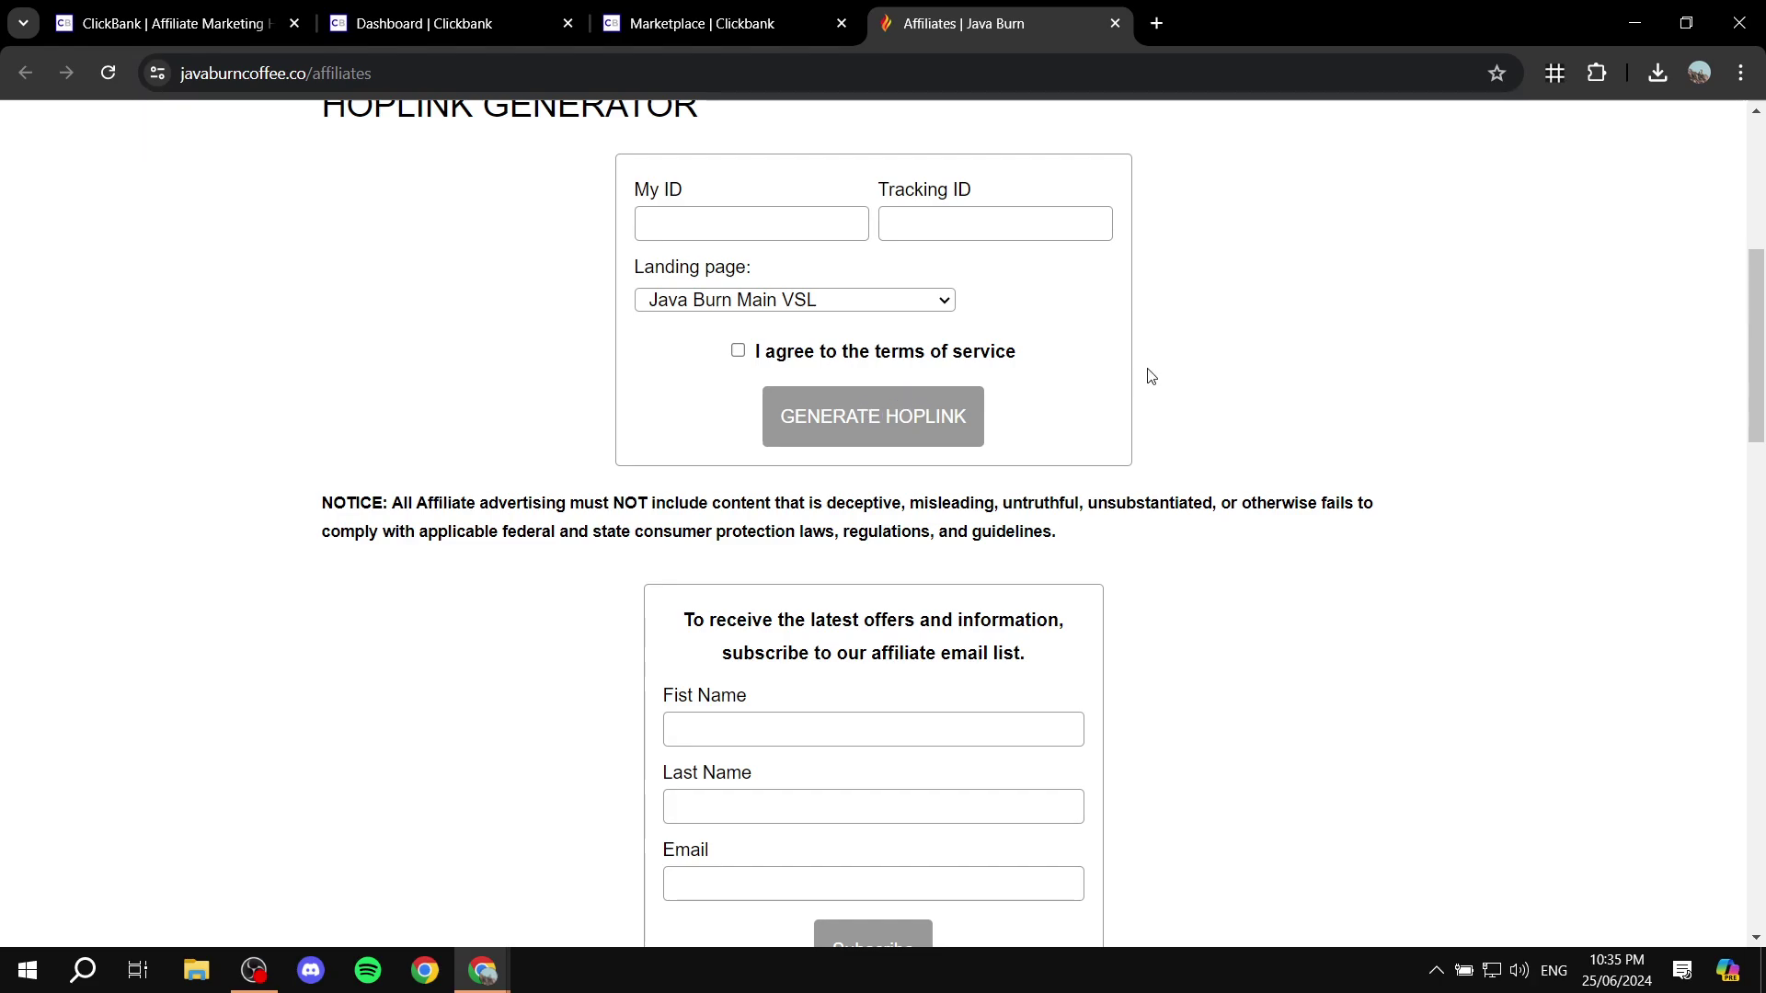
scroll(1147, 375, up, 6)
click(1116, 25)
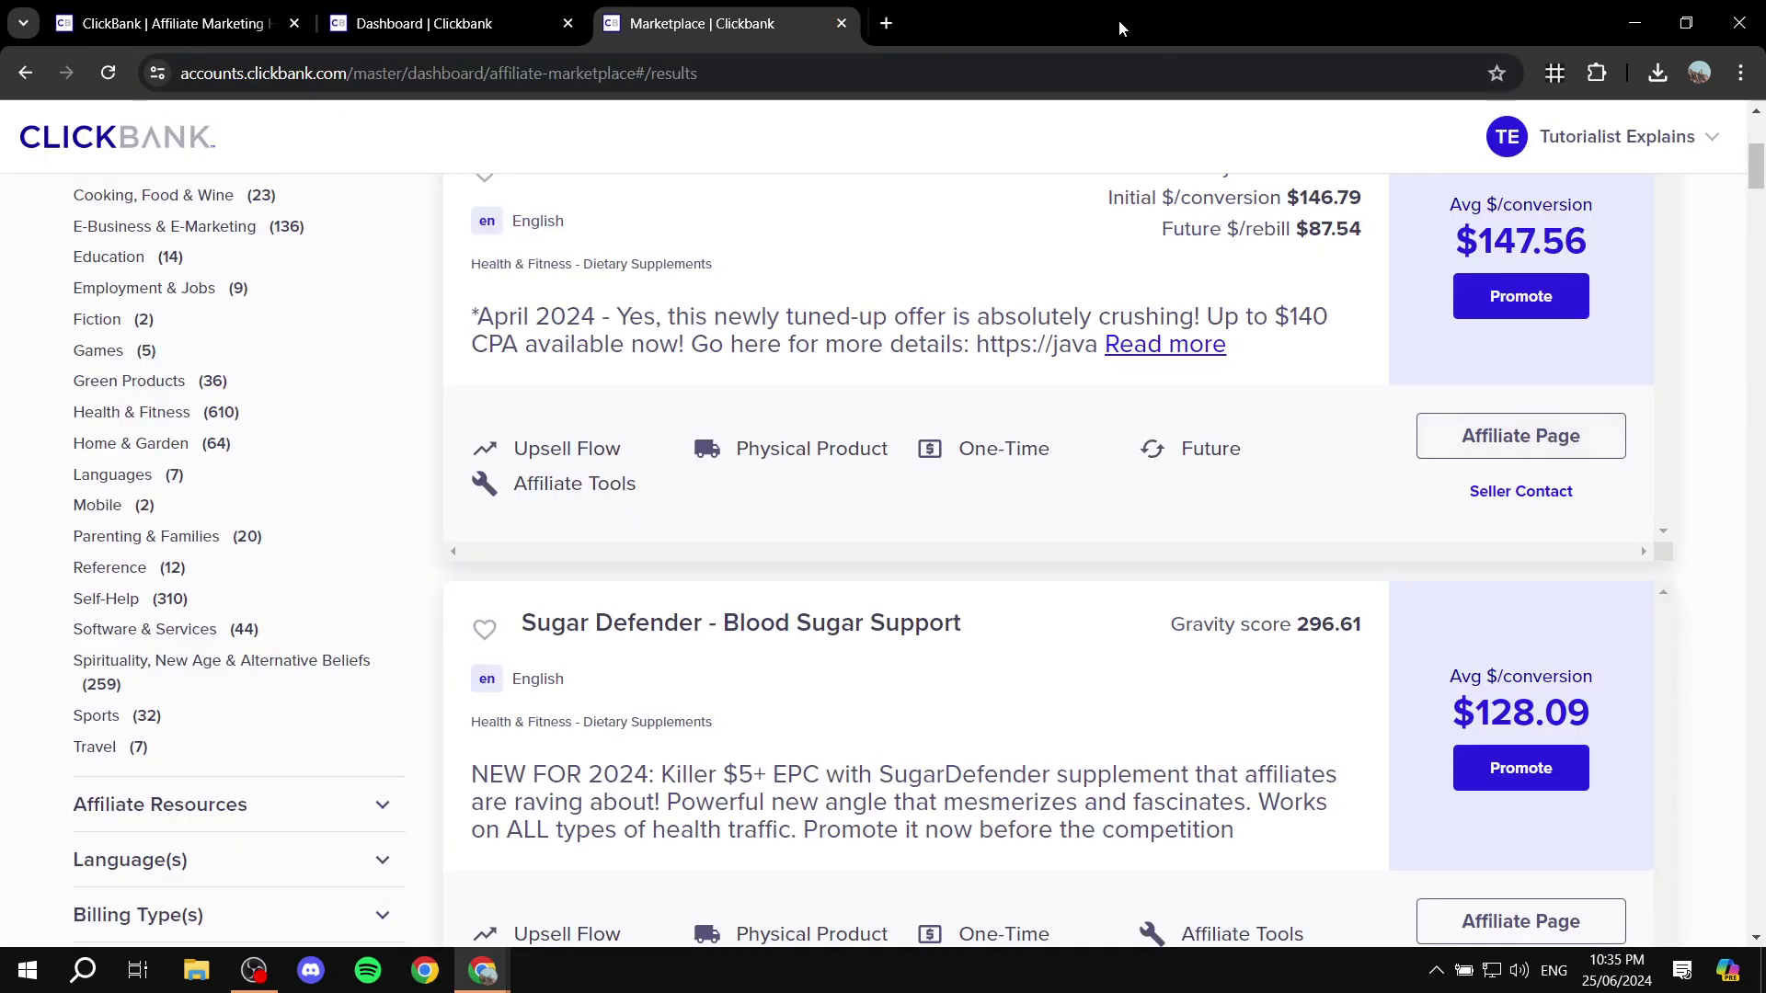
- Compare the Top Offers listings from Java Burn to RENEW, checking their product and billing attributes such as One-Time, and return to the start of the results
scroll(938, 383, down, 7)
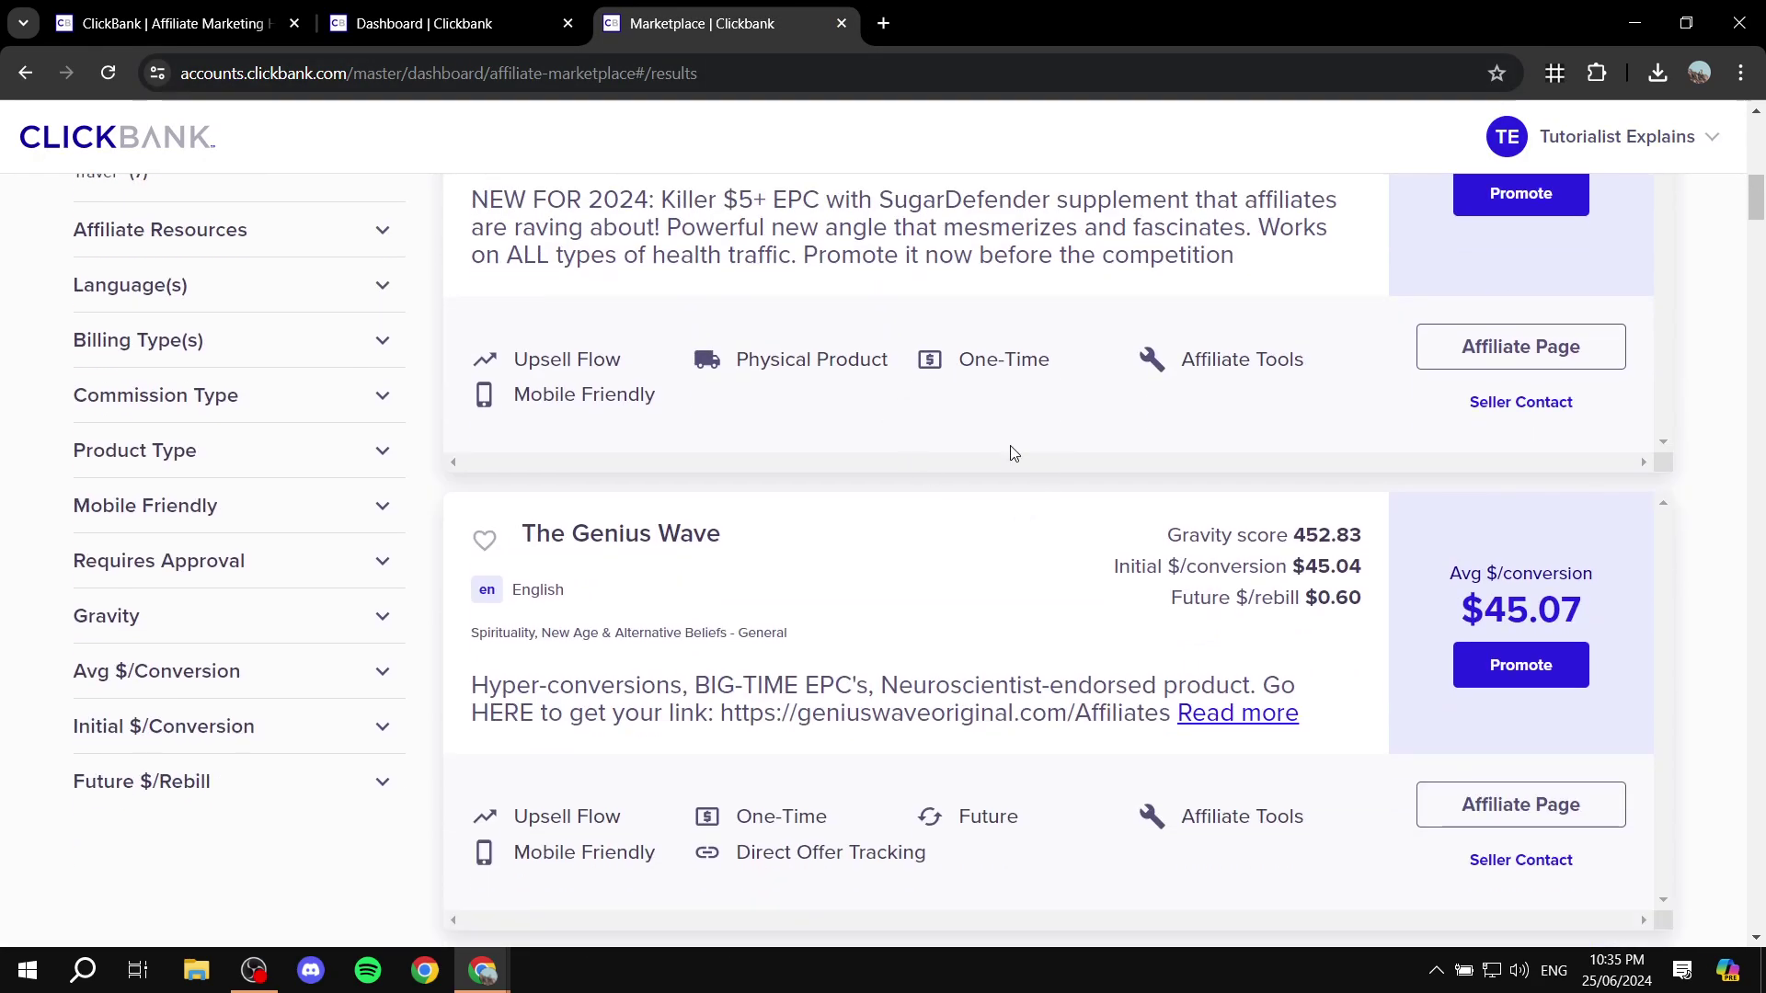
scroll(1035, 577, down, 3)
scroll(864, 481, down, 3)
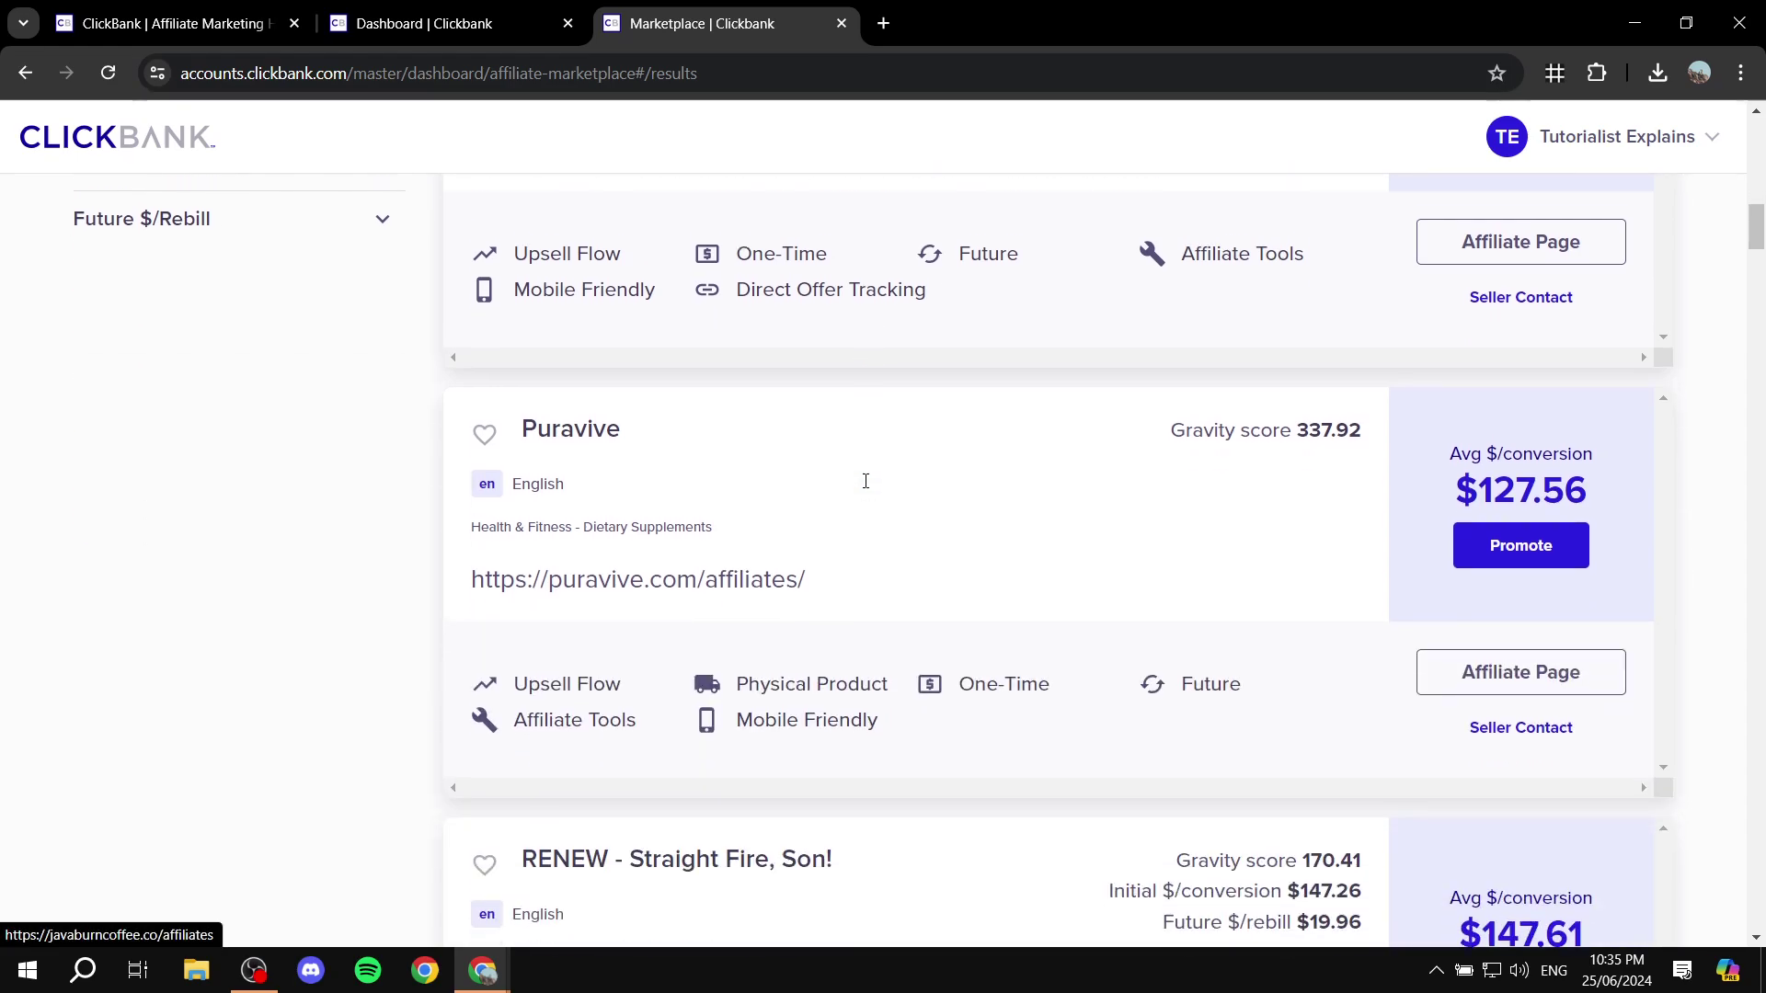
scroll(977, 515, down, 3)
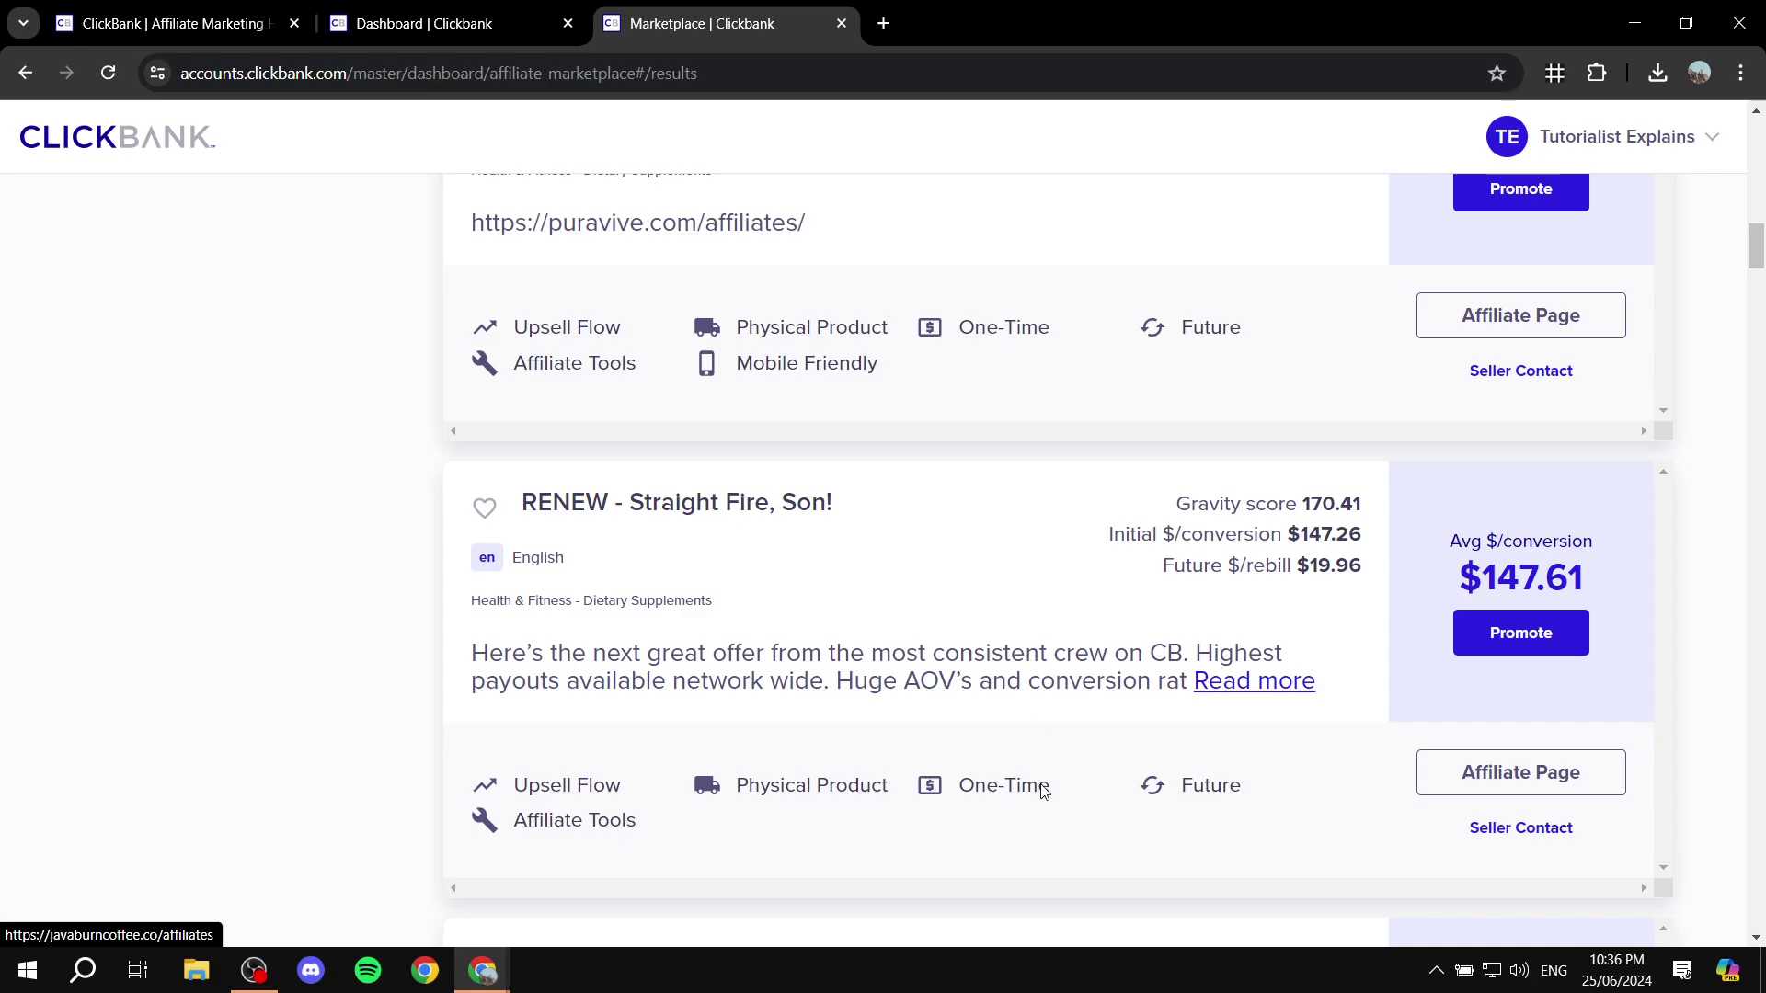
drag(1063, 797, 958, 790)
click(1037, 885)
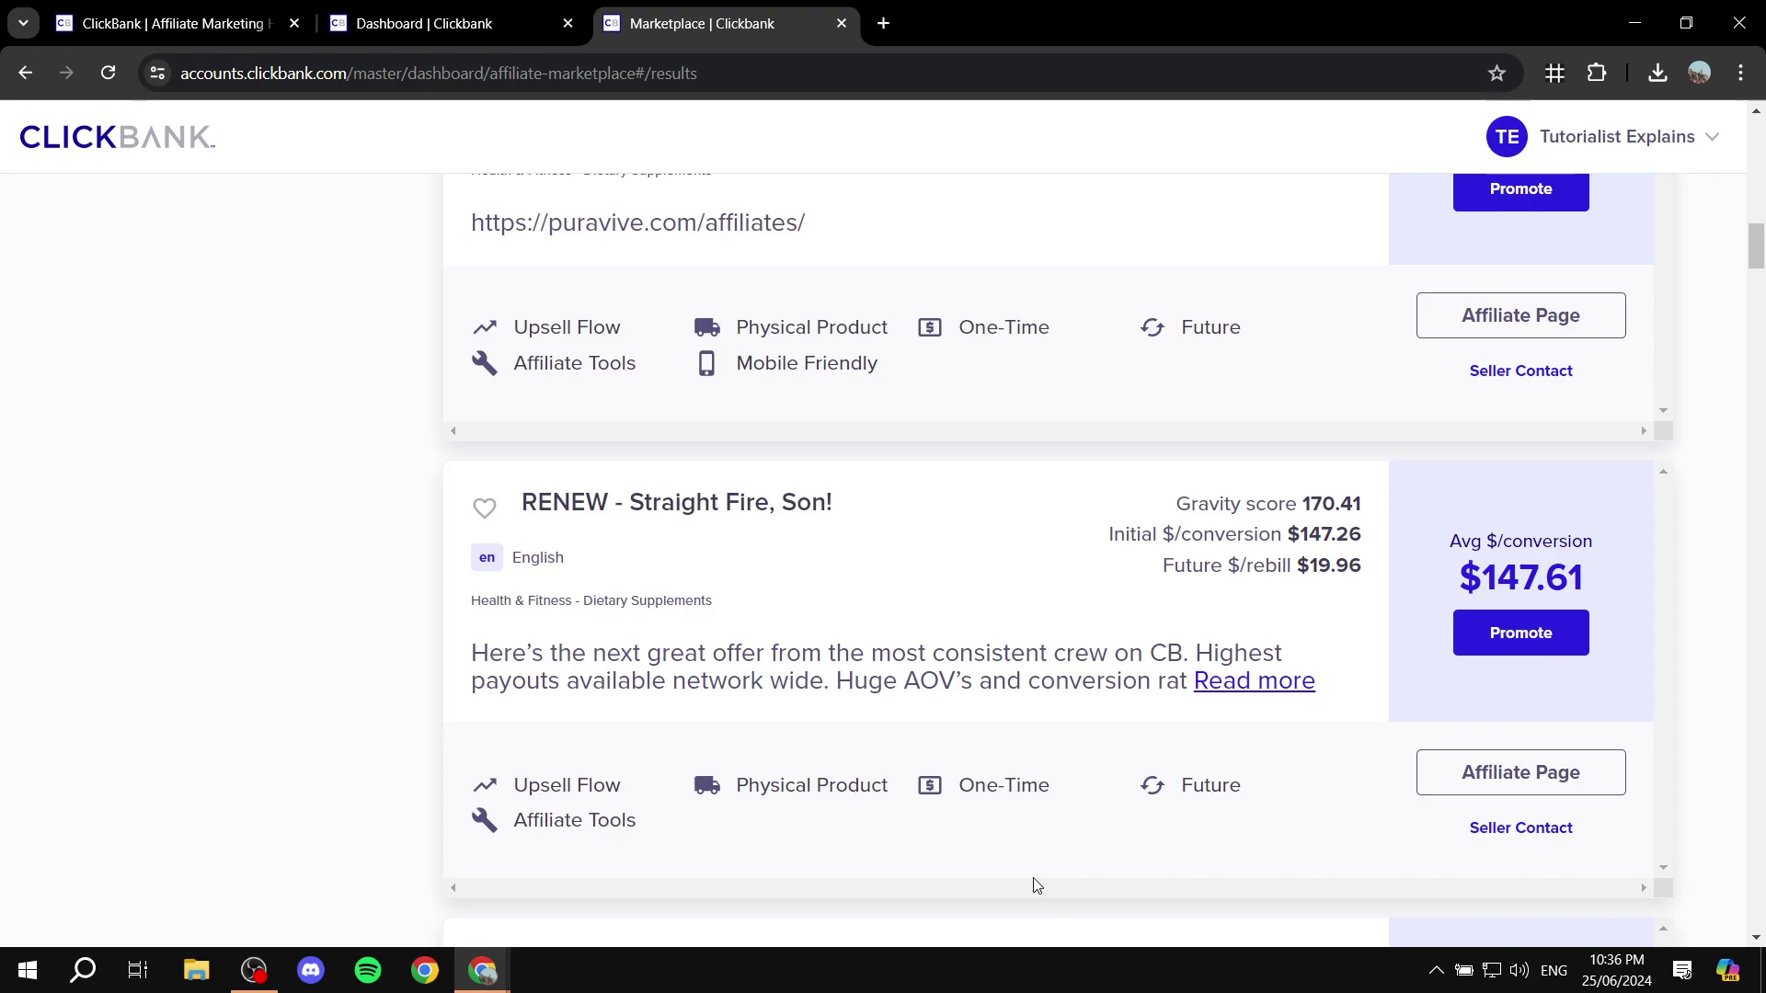
scroll(711, 414, up, 15)
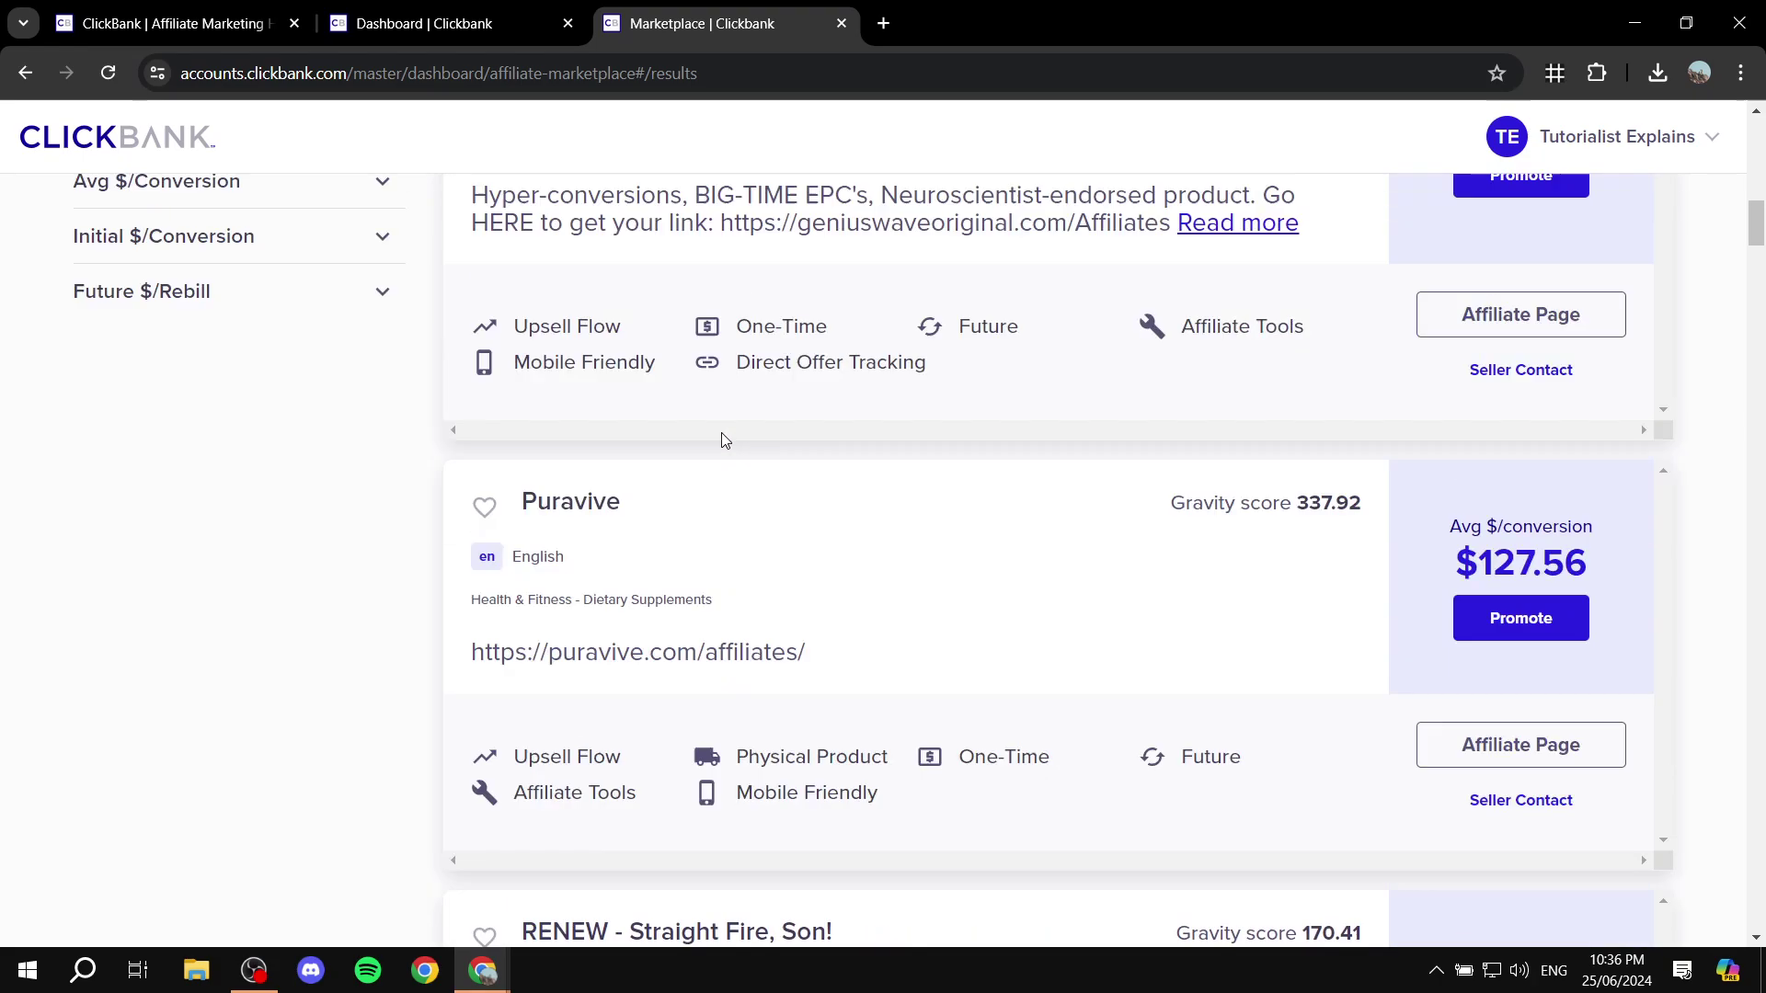
scroll(711, 419, up, 6)
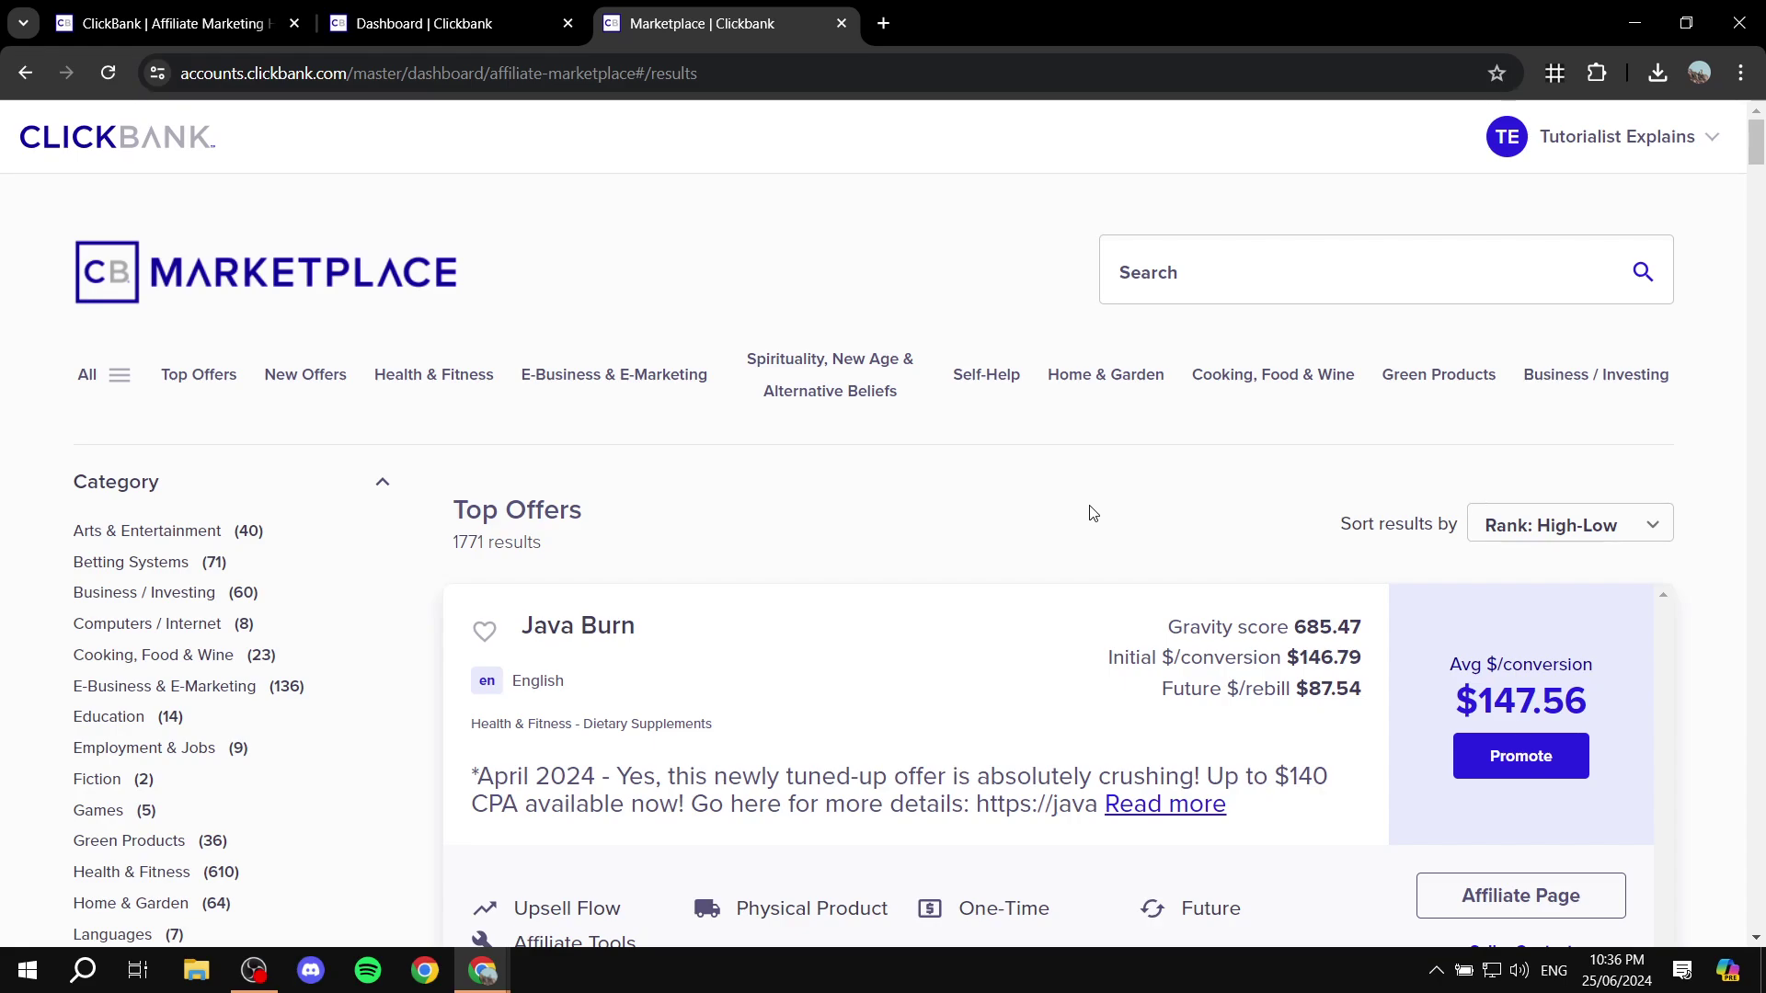
scroll(1012, 538, down, 3)
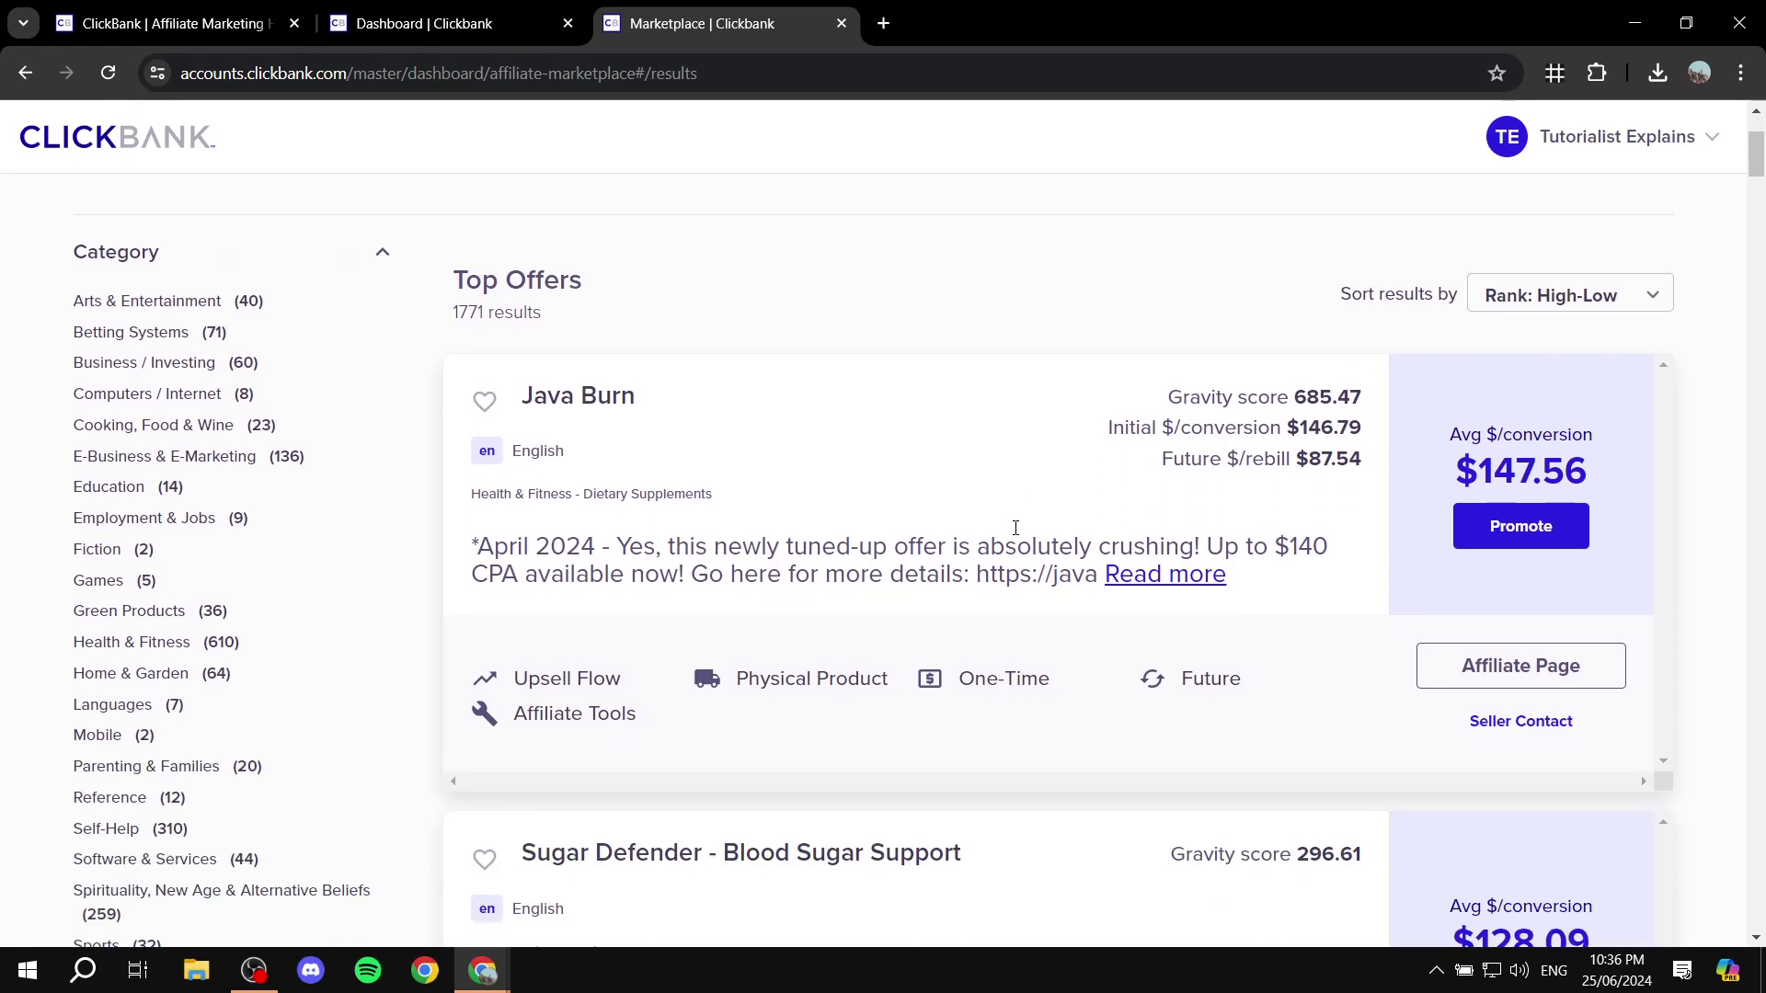
scroll(1015, 528, up, 3)
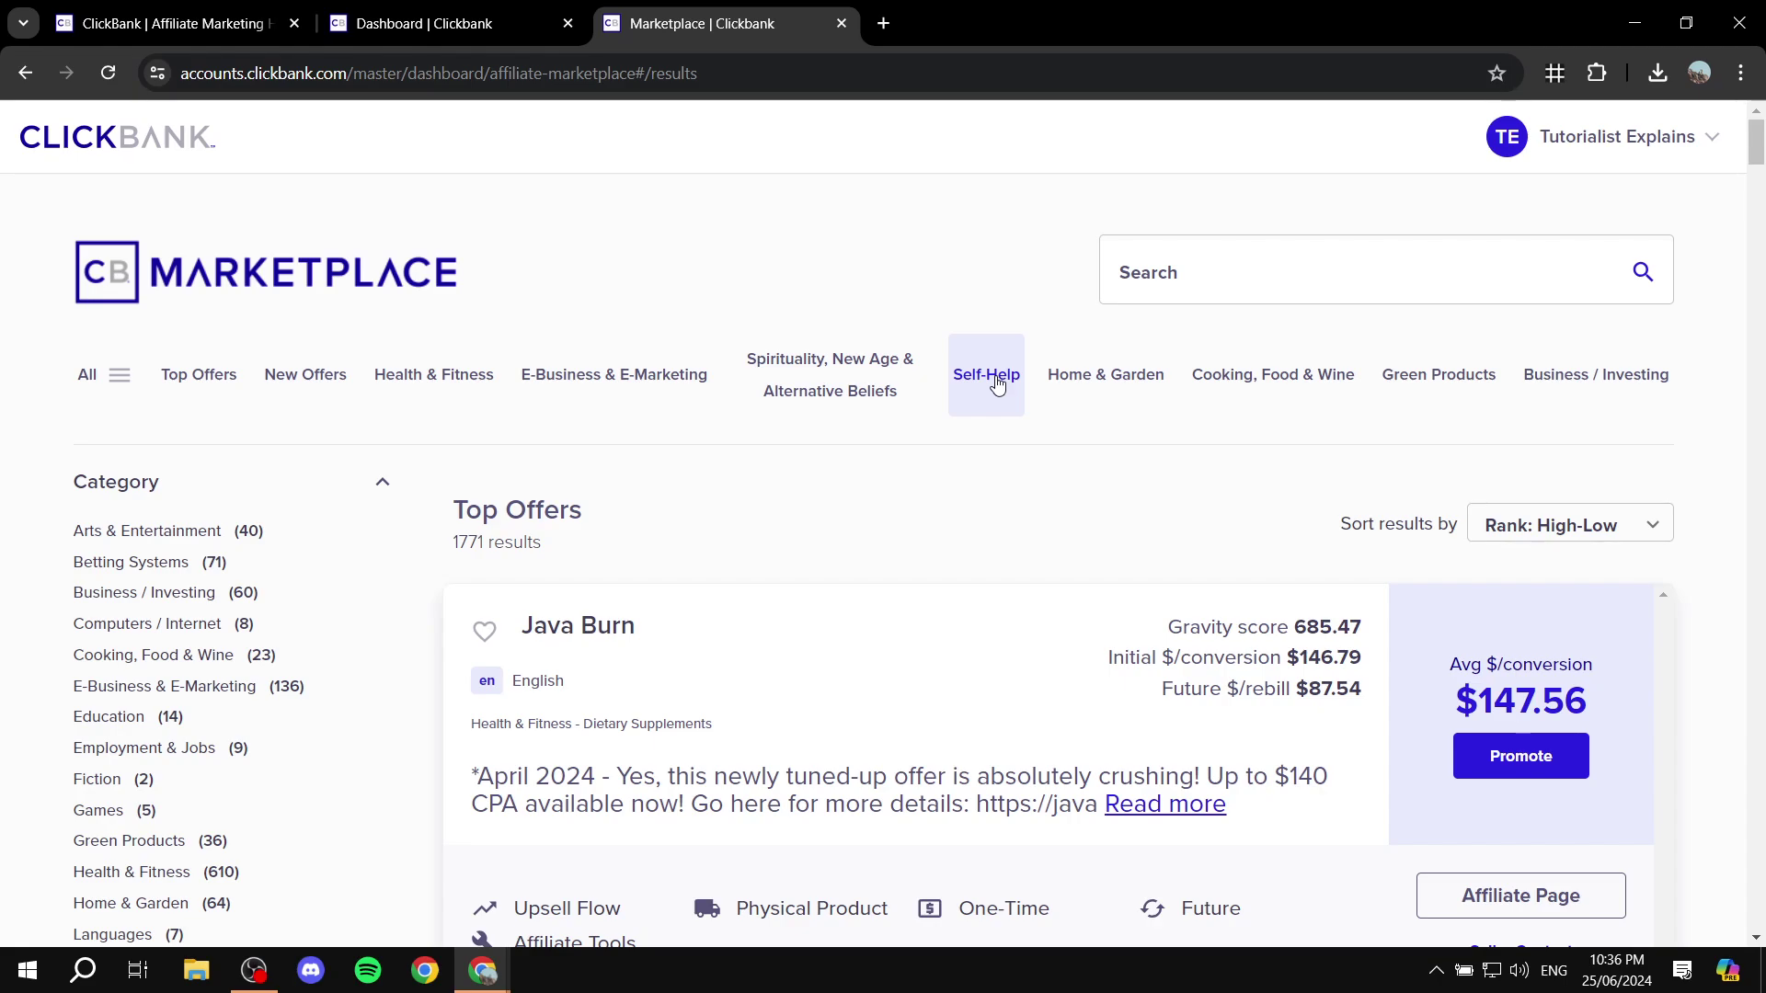
- Open the promotion dialog for the Java Burn offer, read the requirements for creating a HopLink, and return to the marketplace results
scroll(828, 450, down, 2)
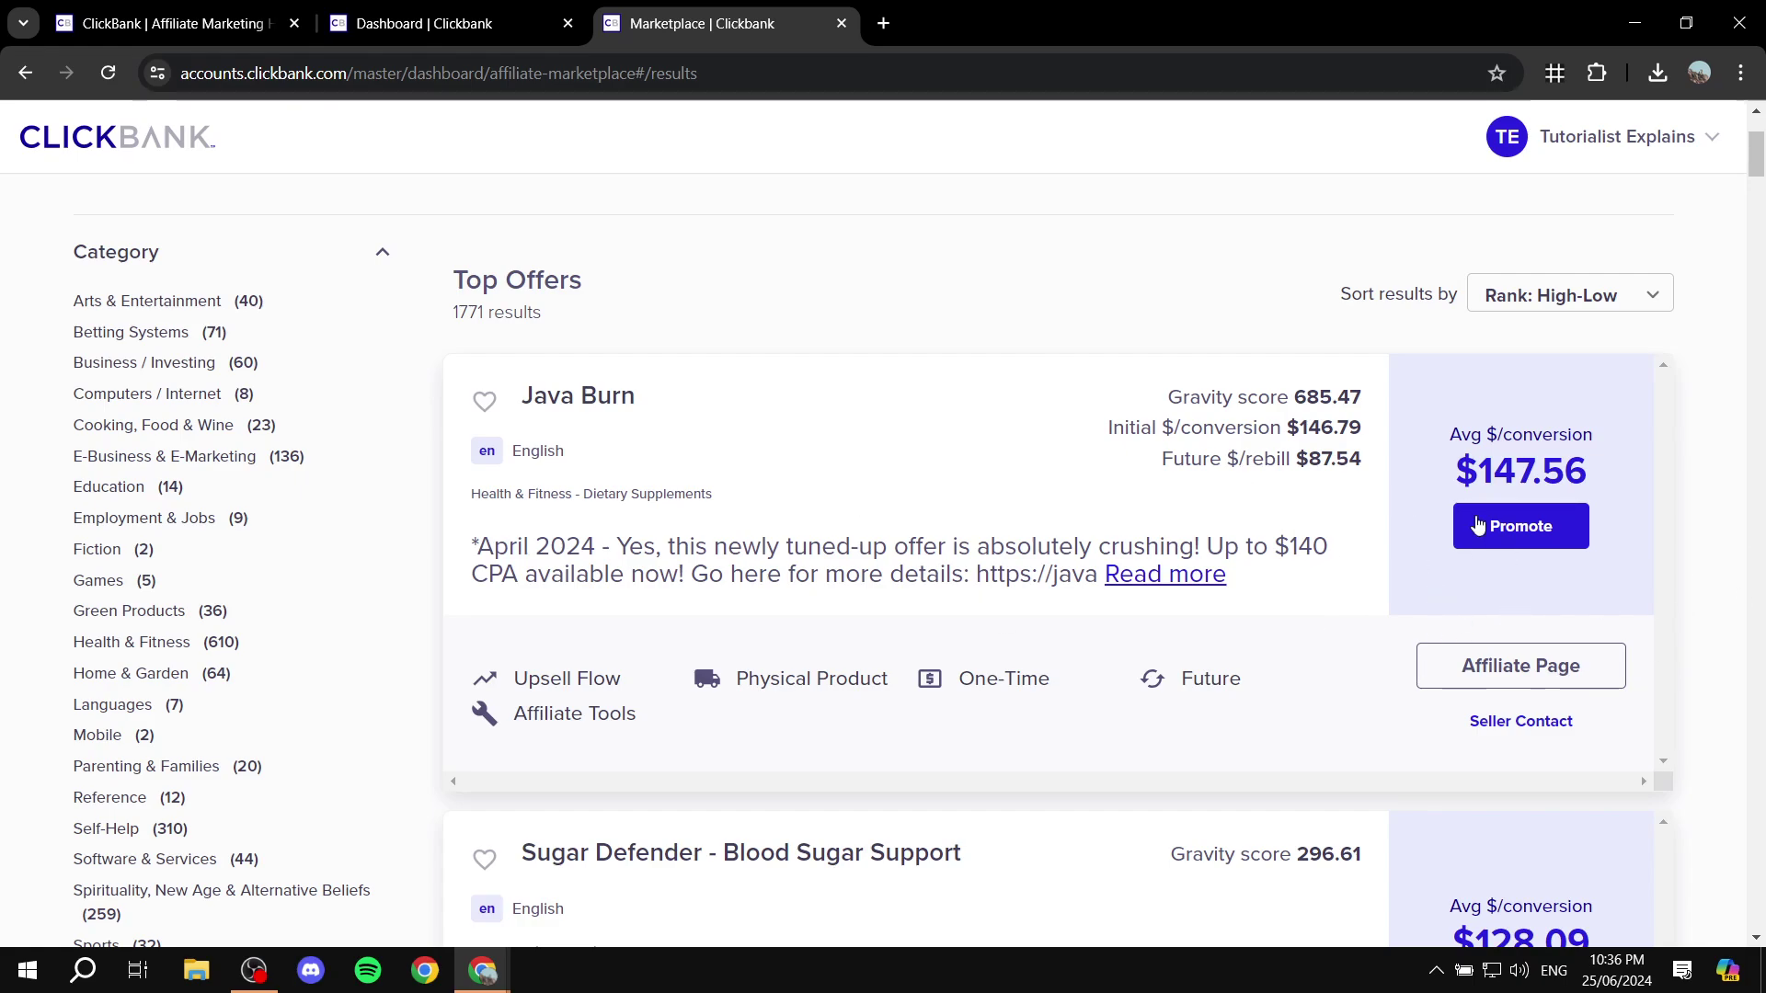
click(1520, 526)
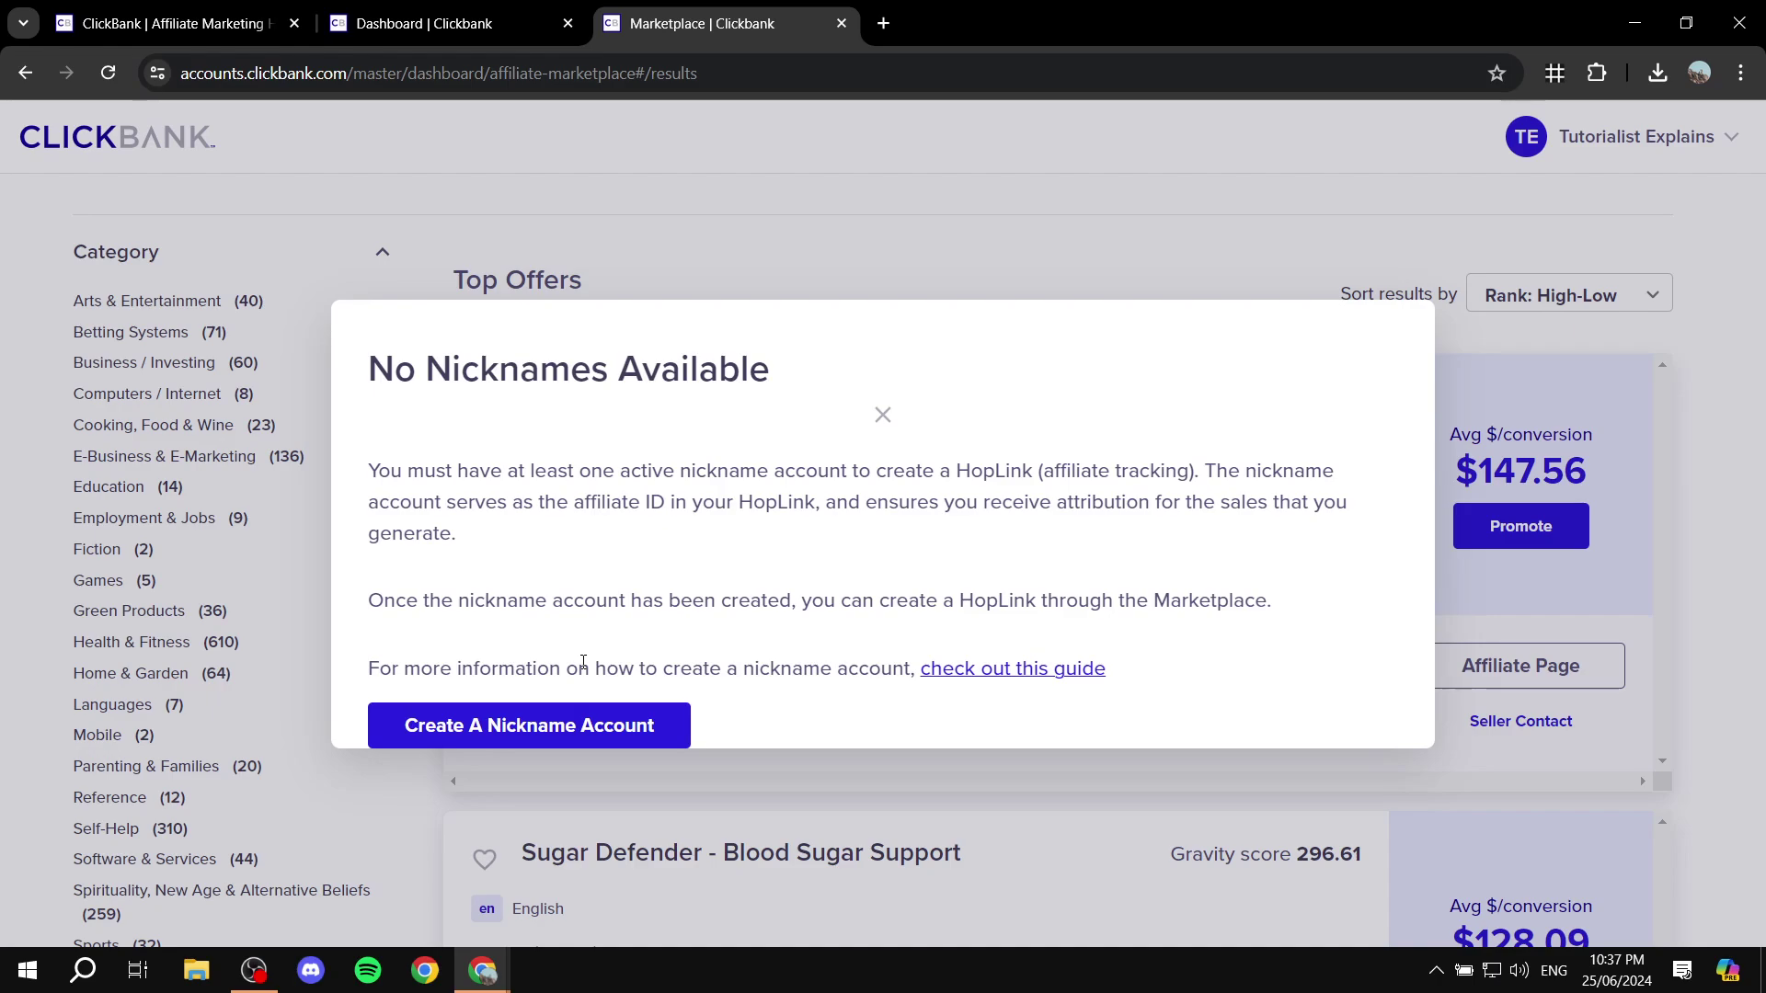
click(1150, 201)
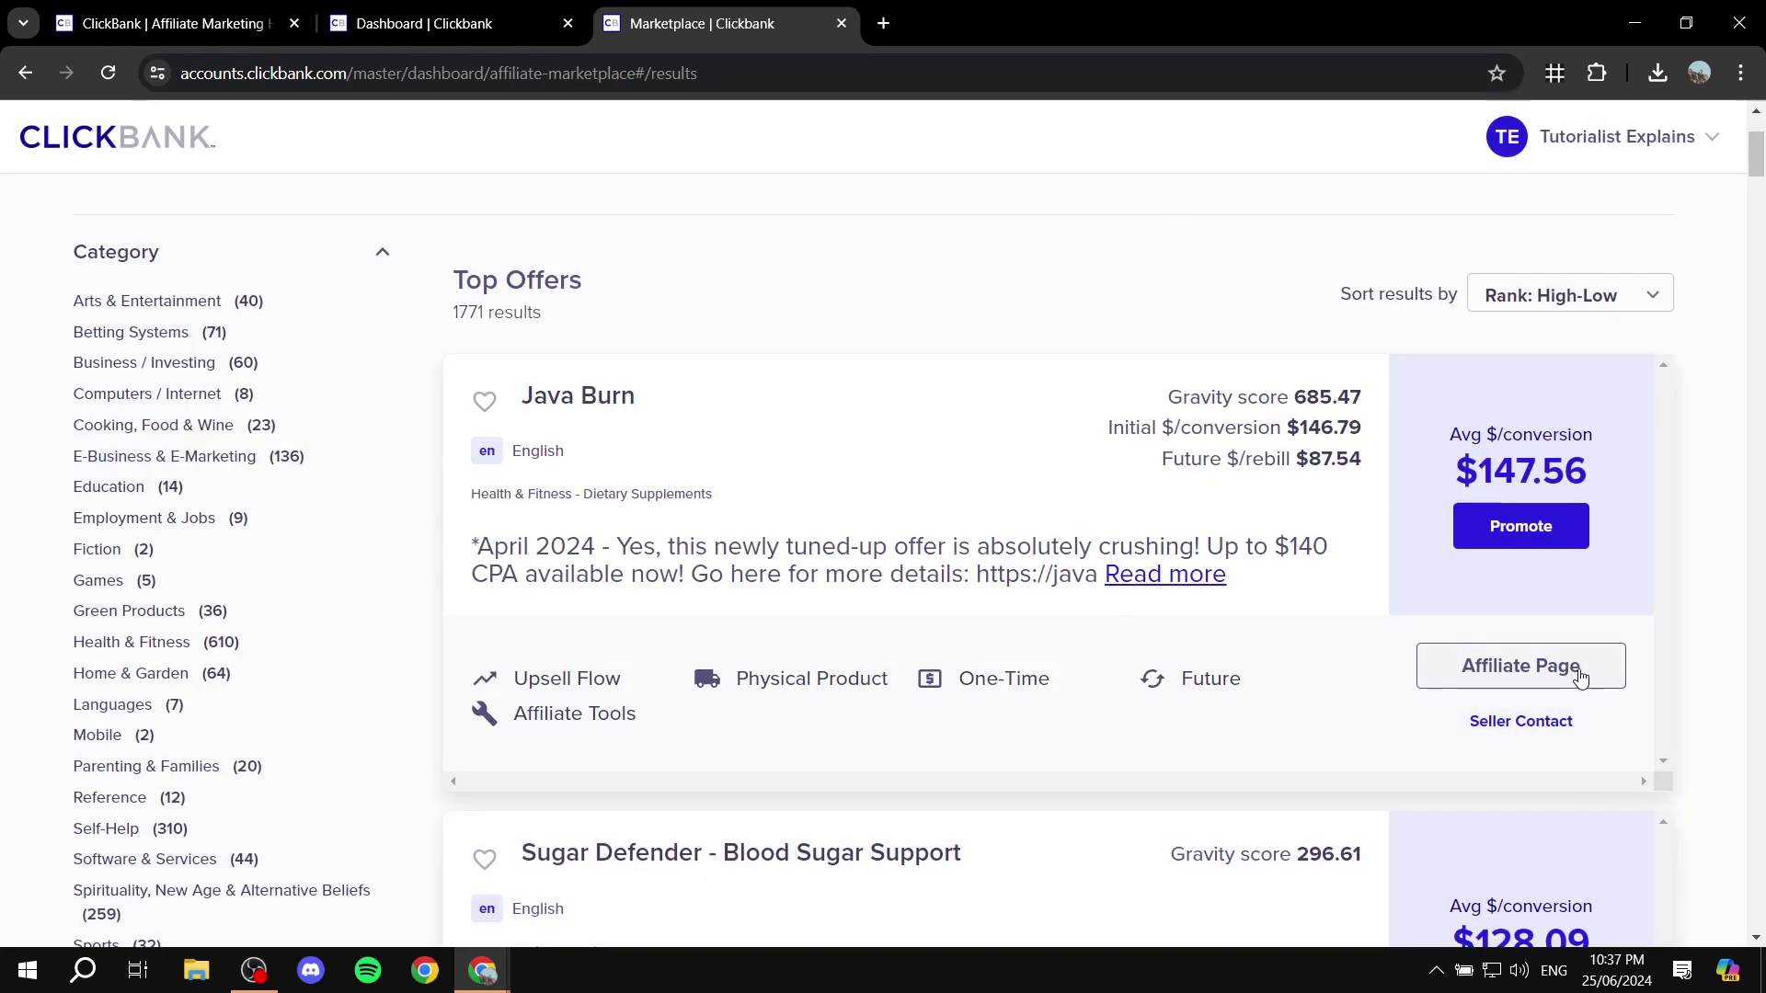
scroll(1509, 629, down, 3)
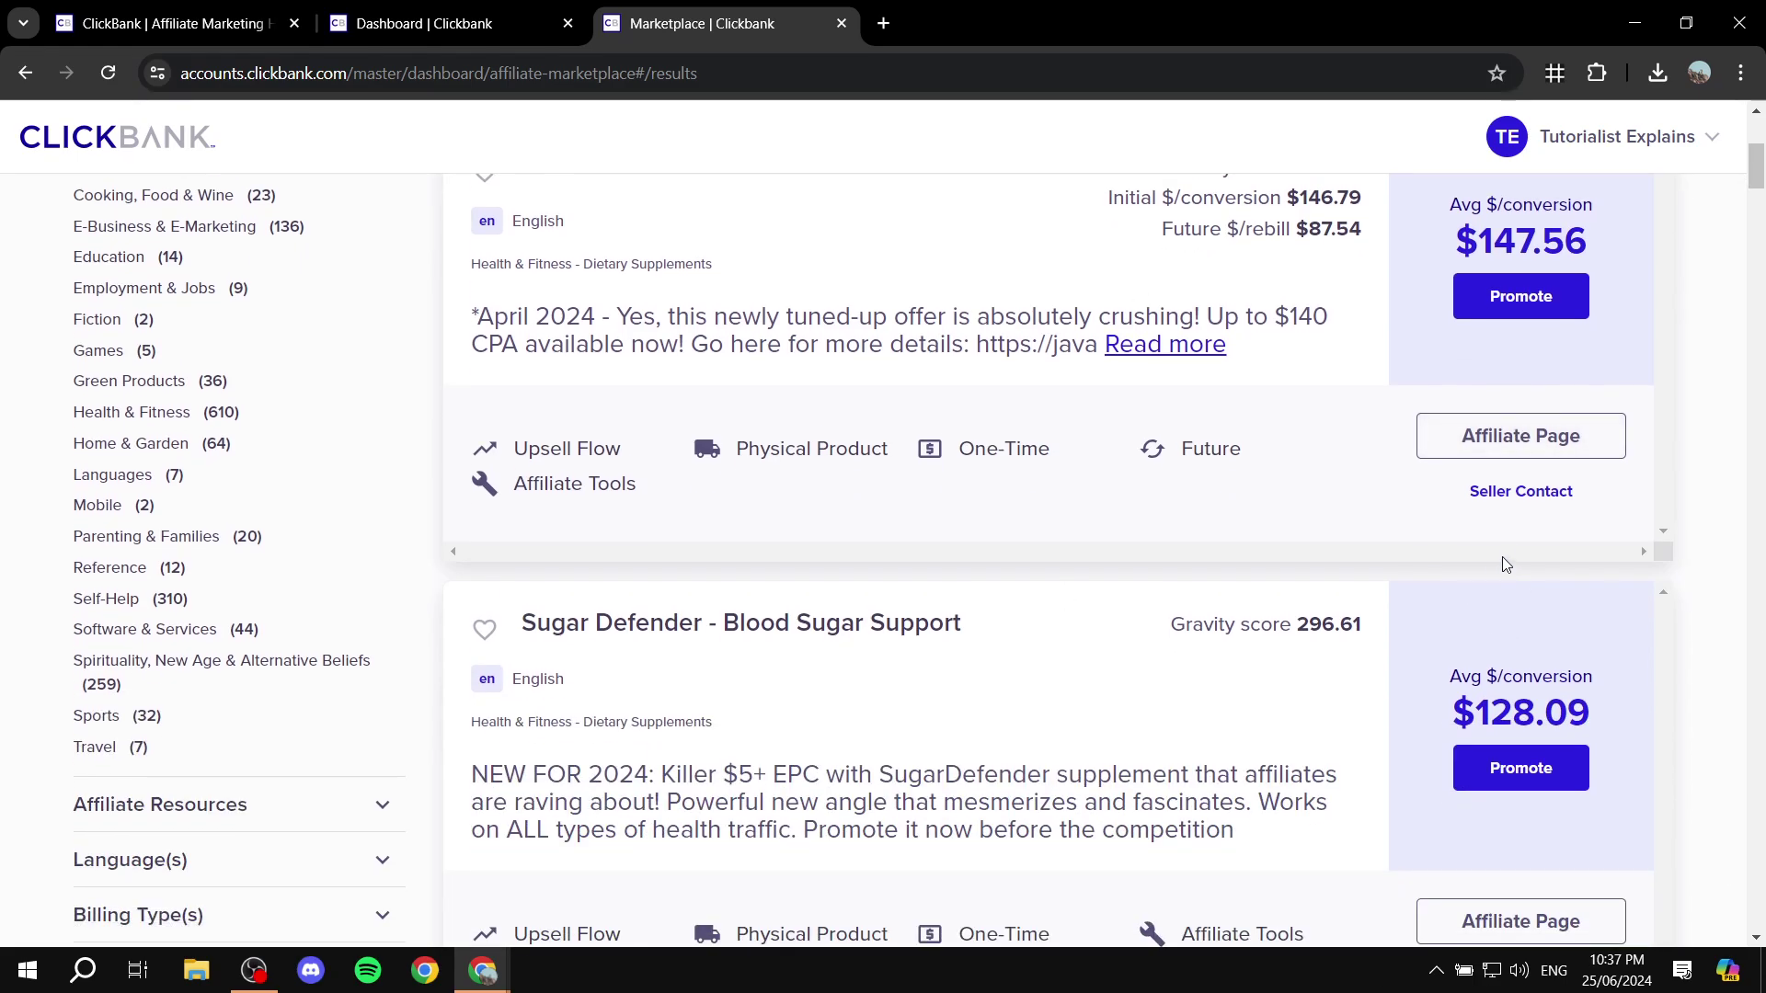